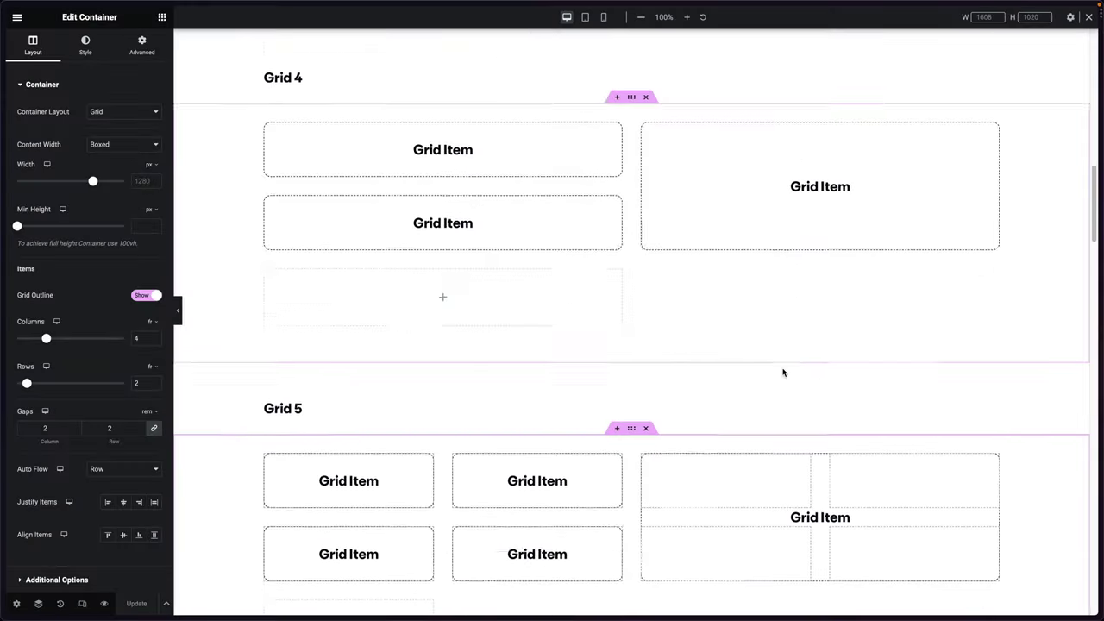
Scroll down through the template to review Grids 1 to 12.
{"action": "scroll", "coordinate": [782, 372], "scroll_direction": "down", "scroll_amount": 14}
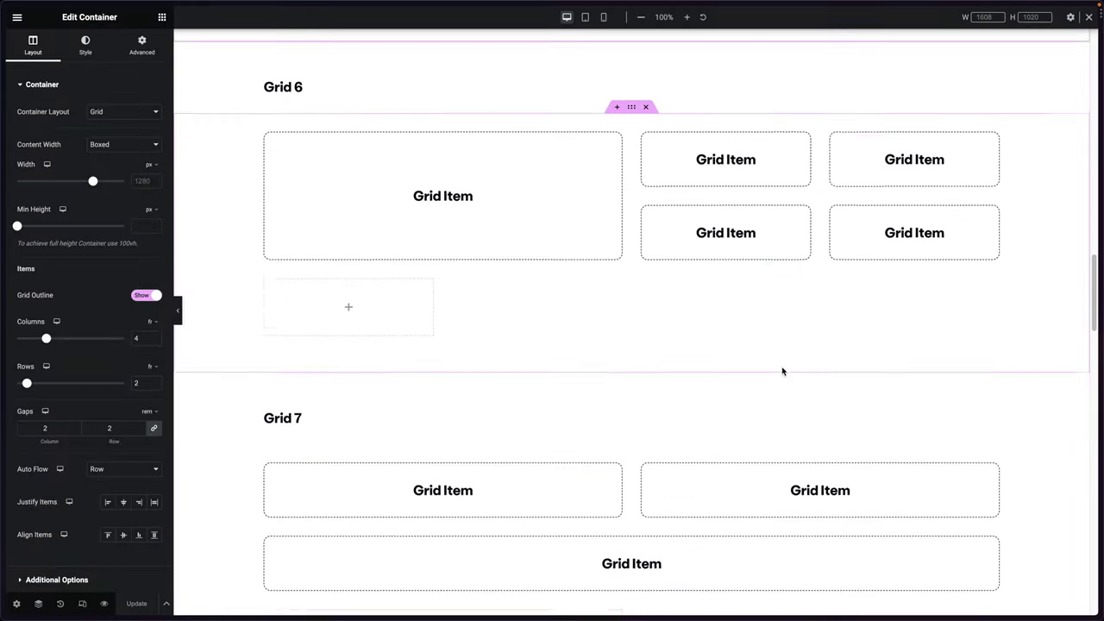
{"action": "scroll", "coordinate": [783, 372], "scroll_direction": "down", "scroll_amount": 12}
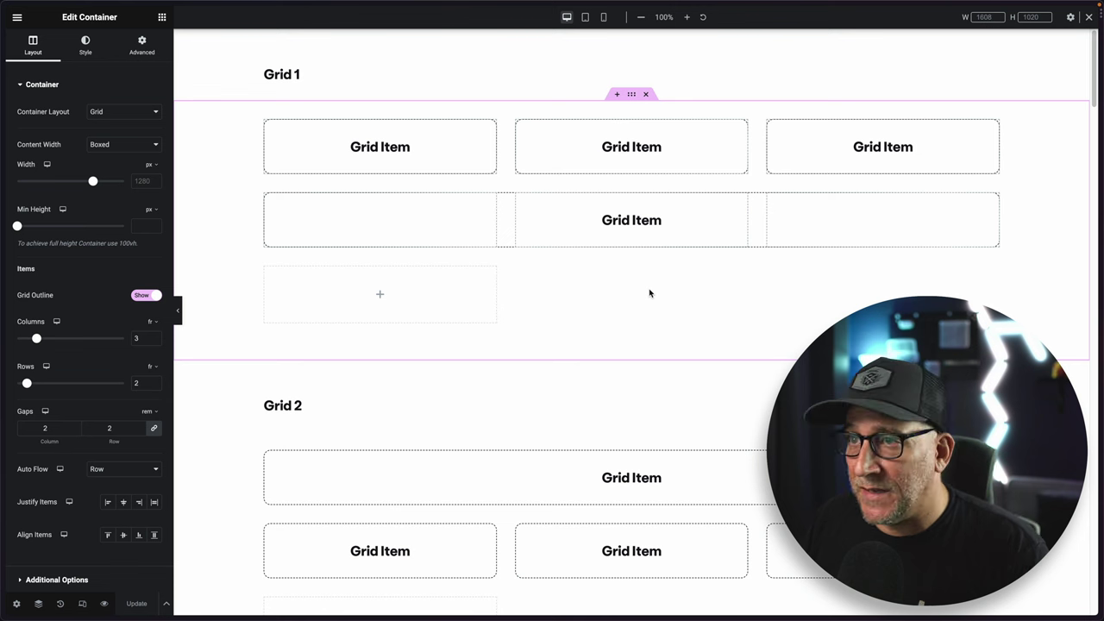
{"action": "key", "text": "Right"}
{"action": "scroll", "coordinate": [783, 372], "scroll_direction": "down", "scroll_amount": 3}
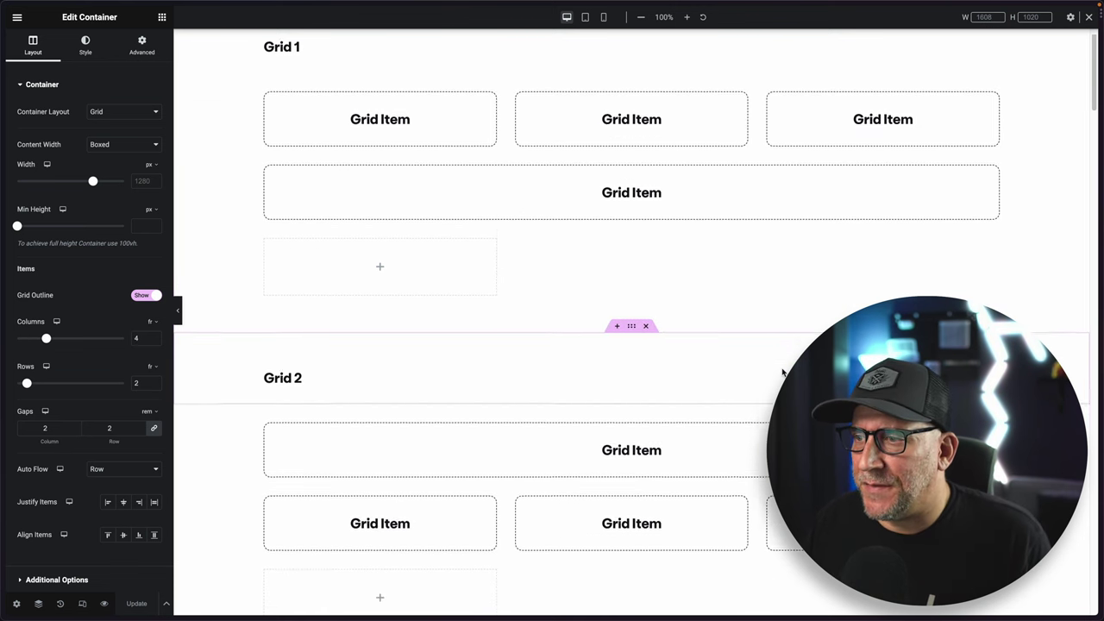
{"action": "scroll", "coordinate": [782, 372], "scroll_direction": "down", "scroll_amount": 2}
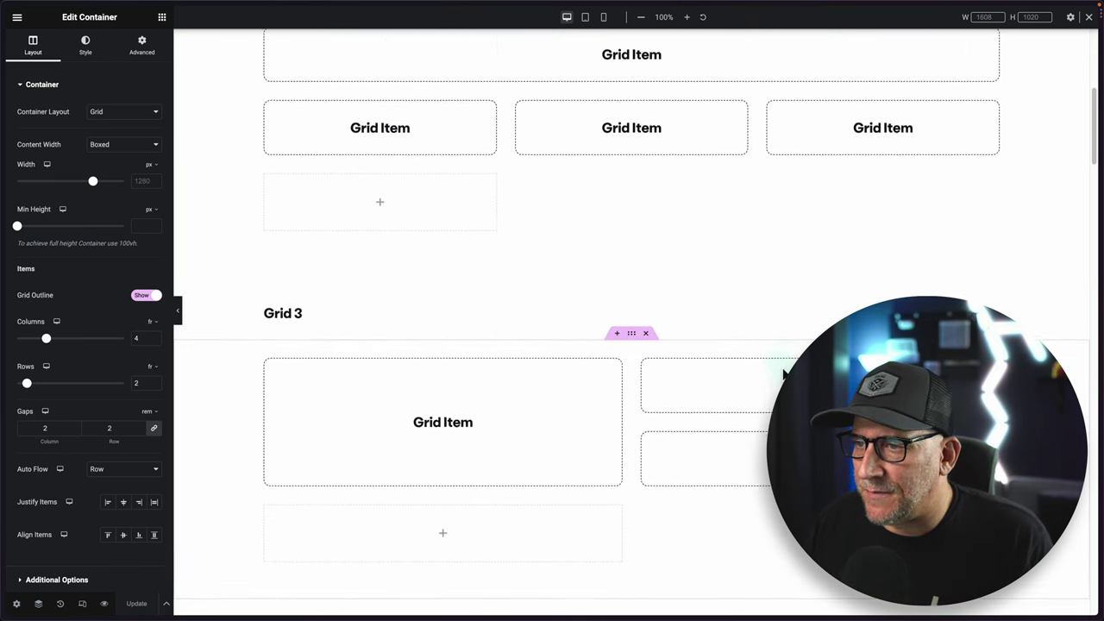
{"action": "scroll", "coordinate": [782, 372], "scroll_direction": "down", "scroll_amount": 2}
{"action": "scroll", "coordinate": [783, 373], "scroll_direction": "down", "scroll_amount": 2}
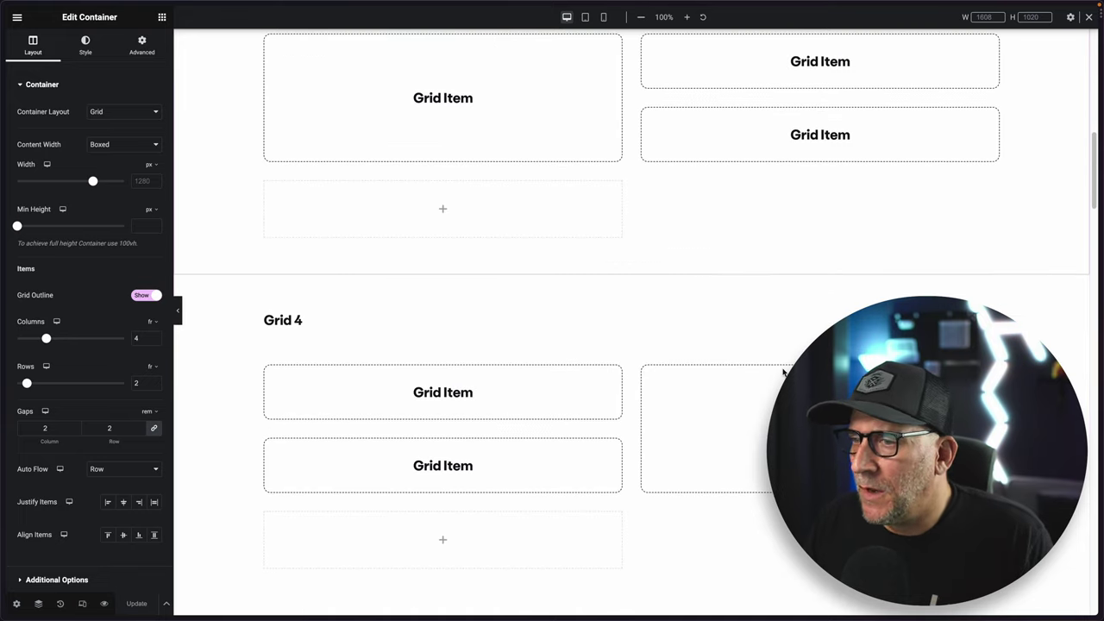
{"action": "scroll", "coordinate": [783, 373], "scroll_direction": "down", "scroll_amount": 3}
{"action": "scroll", "coordinate": [782, 373], "scroll_direction": "down", "scroll_amount": 2}
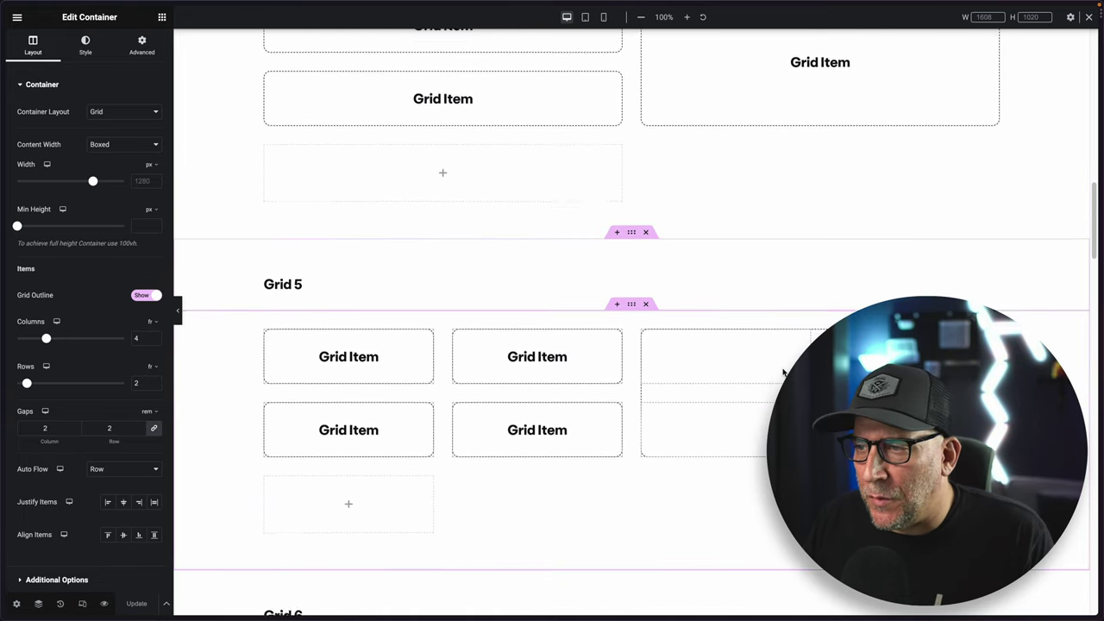
{"action": "scroll", "coordinate": [782, 373], "scroll_direction": "down", "scroll_amount": 2}
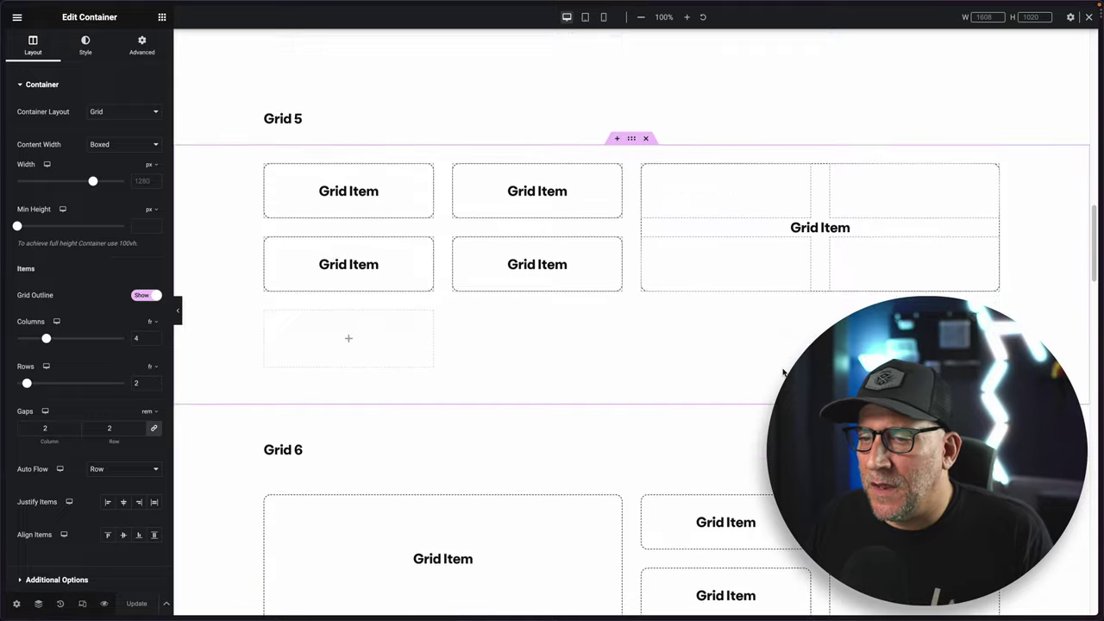
{"action": "scroll", "coordinate": [782, 372], "scroll_direction": "down", "scroll_amount": 1}
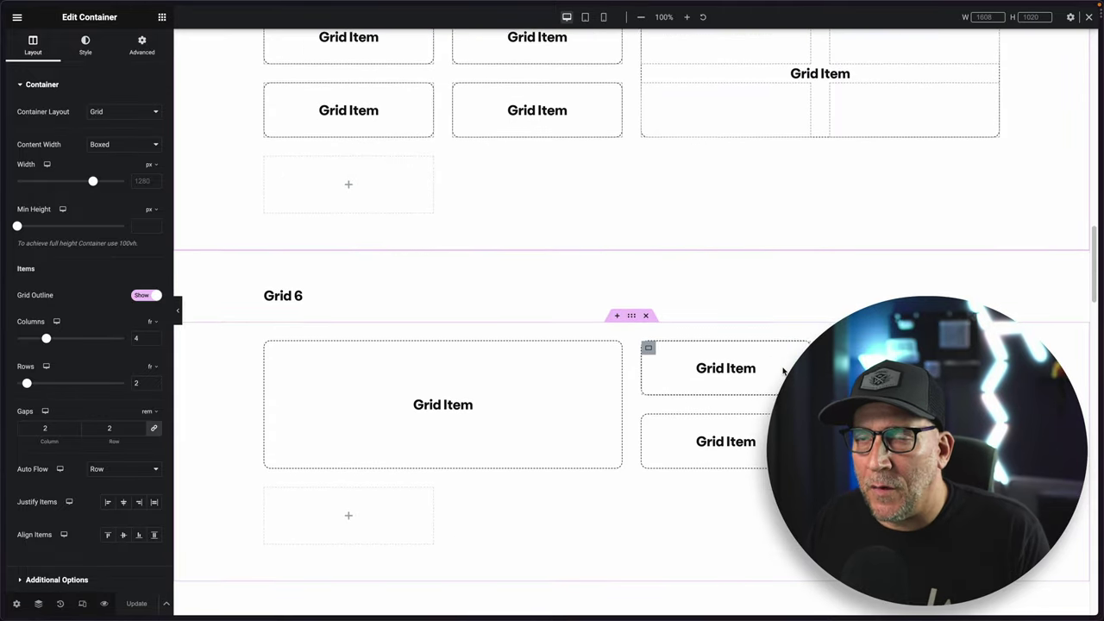
{"action": "scroll", "coordinate": [782, 371], "scroll_direction": "down", "scroll_amount": 1}
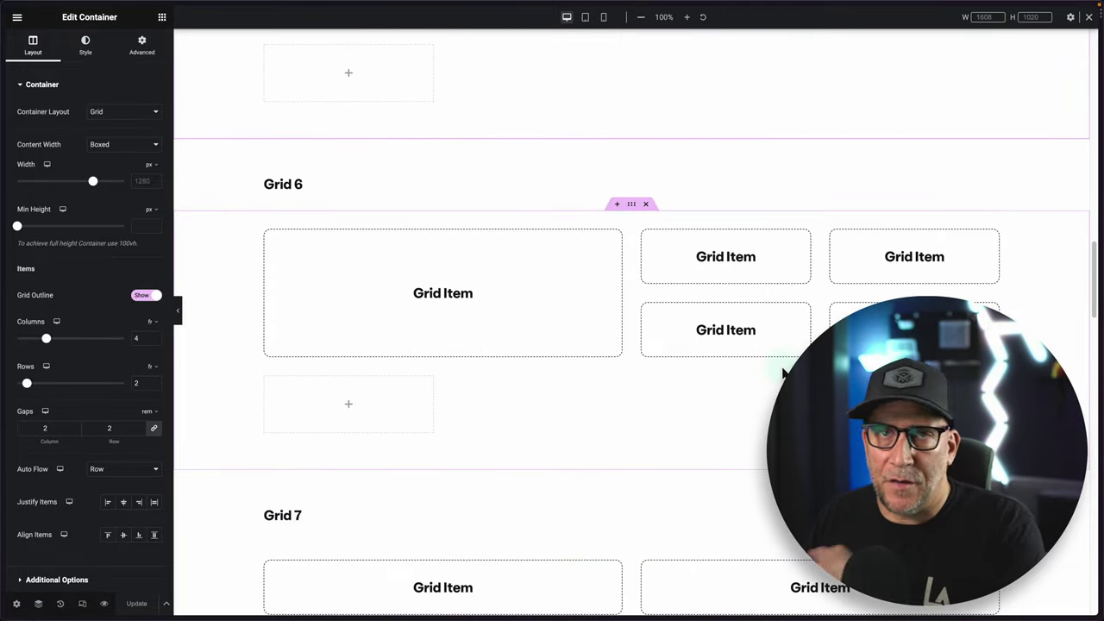
{"action": "scroll", "coordinate": [782, 371], "scroll_direction": "down", "scroll_amount": 2}
{"action": "scroll", "coordinate": [782, 371], "scroll_direction": "down", "scroll_amount": 4}
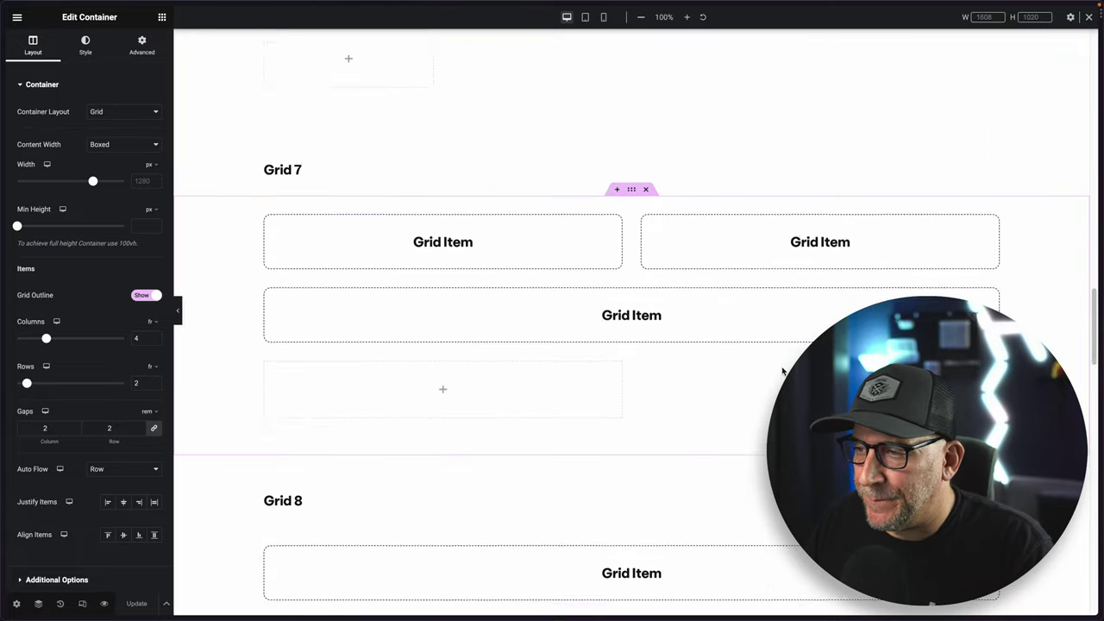
{"action": "scroll", "coordinate": [783, 373], "scroll_direction": "down", "scroll_amount": 3}
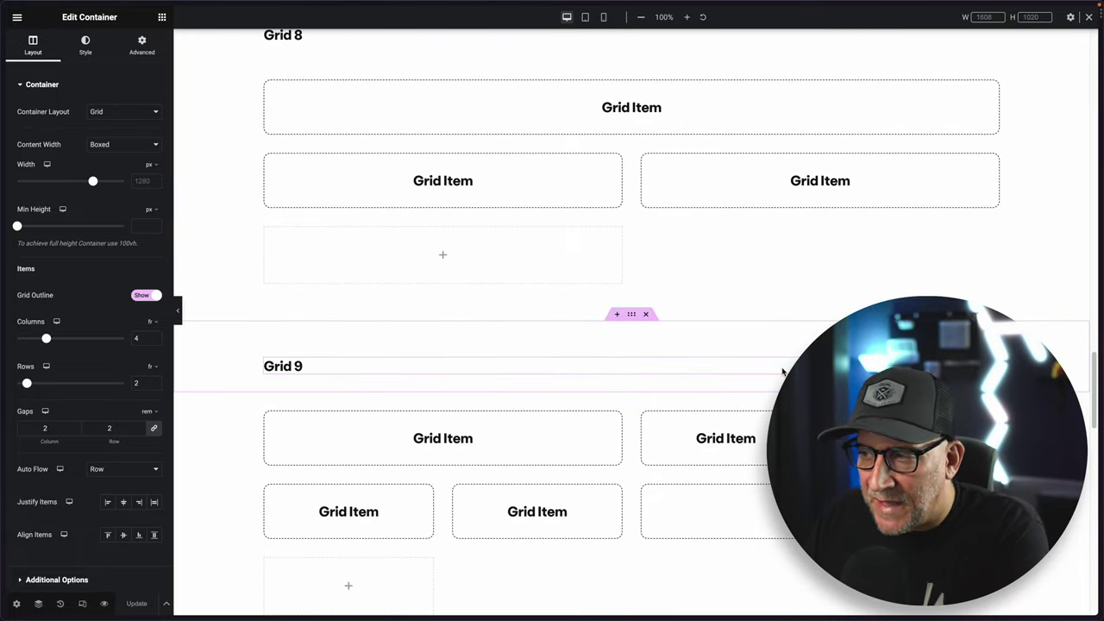
{"action": "scroll", "coordinate": [782, 373], "scroll_direction": "down", "scroll_amount": 3}
{"action": "scroll", "coordinate": [782, 371], "scroll_direction": "down", "scroll_amount": 3}
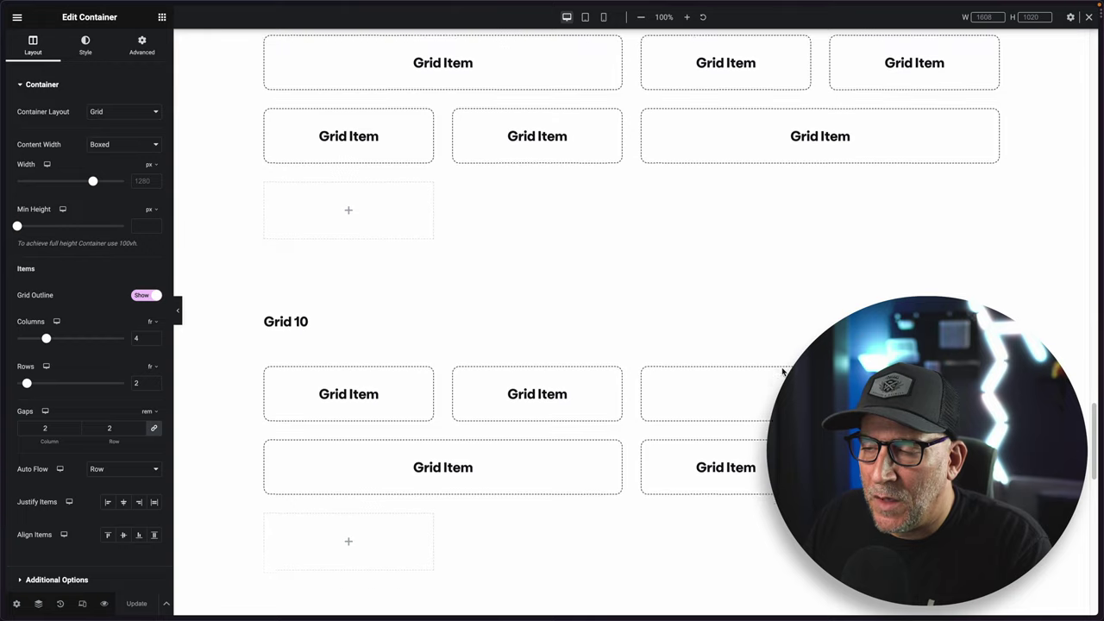
{"action": "scroll", "coordinate": [783, 371], "scroll_direction": "down", "scroll_amount": 3}
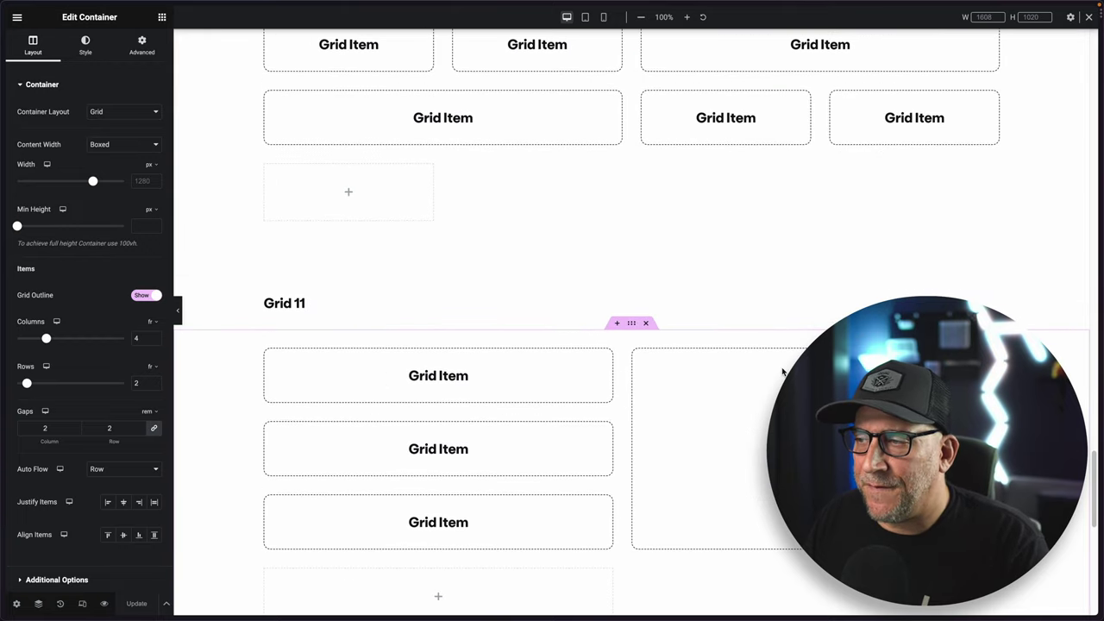
{"action": "scroll", "coordinate": [782, 372], "scroll_direction": "down", "scroll_amount": 1}
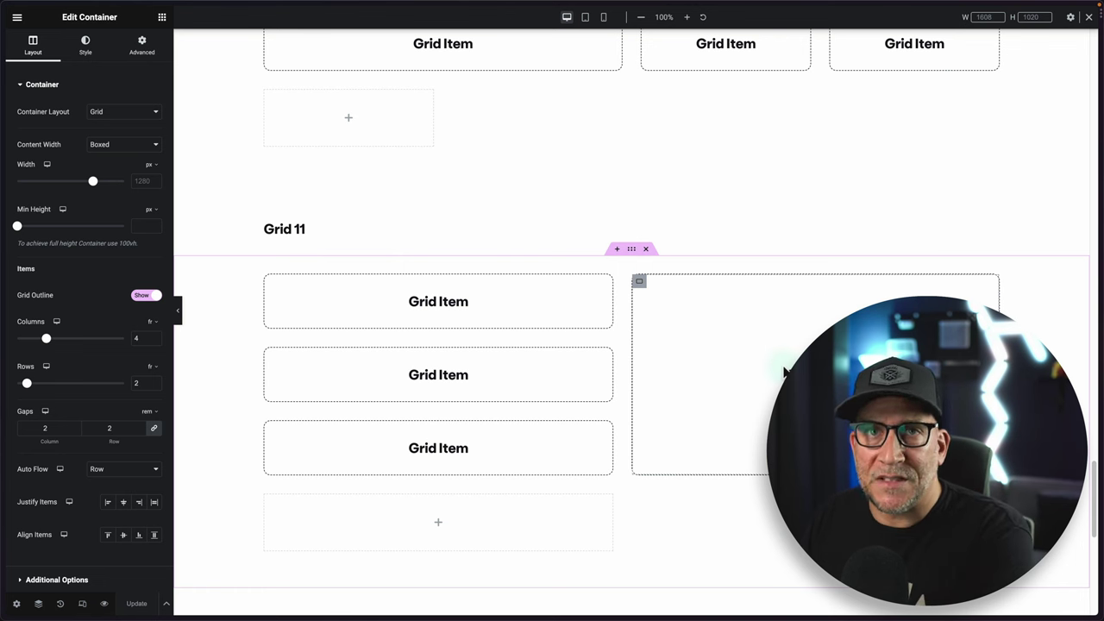
{"action": "scroll", "coordinate": [783, 371], "scroll_direction": "down", "scroll_amount": 1}
{"action": "scroll", "coordinate": [783, 371], "scroll_direction": "down", "scroll_amount": 1}
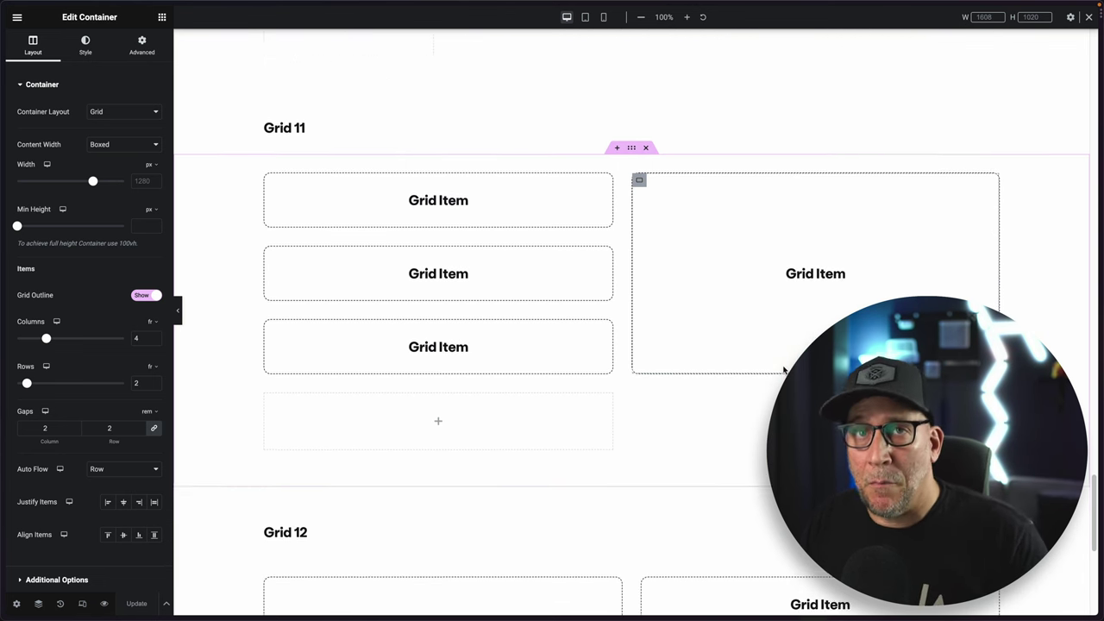
{"action": "scroll", "coordinate": [783, 371], "scroll_direction": "down", "scroll_amount": 5}
Scroll back up the template to bring Grid 5 into view.
{"action": "scroll", "coordinate": [783, 371], "scroll_direction": "up", "scroll_amount": 1}
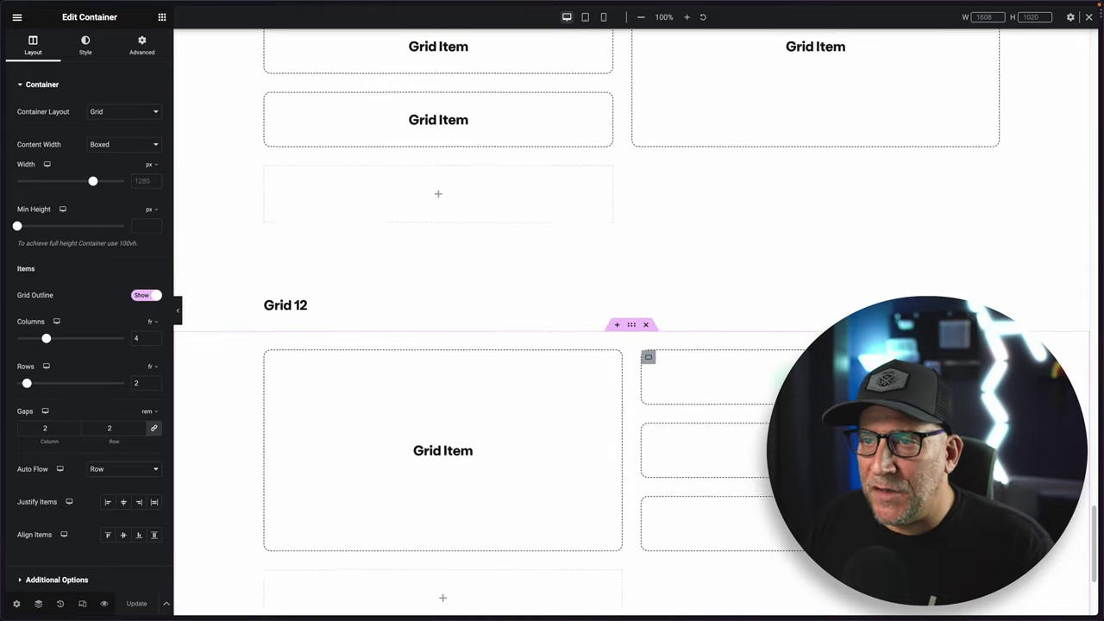
{"action": "scroll", "coordinate": [631, 323], "scroll_direction": "up", "scroll_amount": 4}
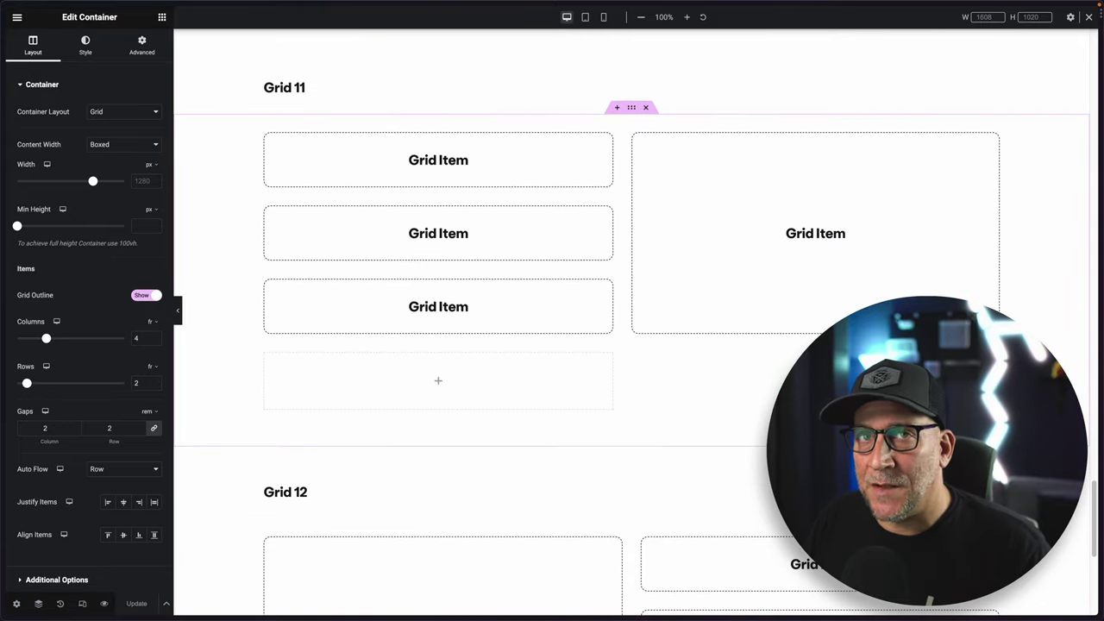
{"action": "scroll", "coordinate": [763, 386], "scroll_direction": "up", "scroll_amount": 5}
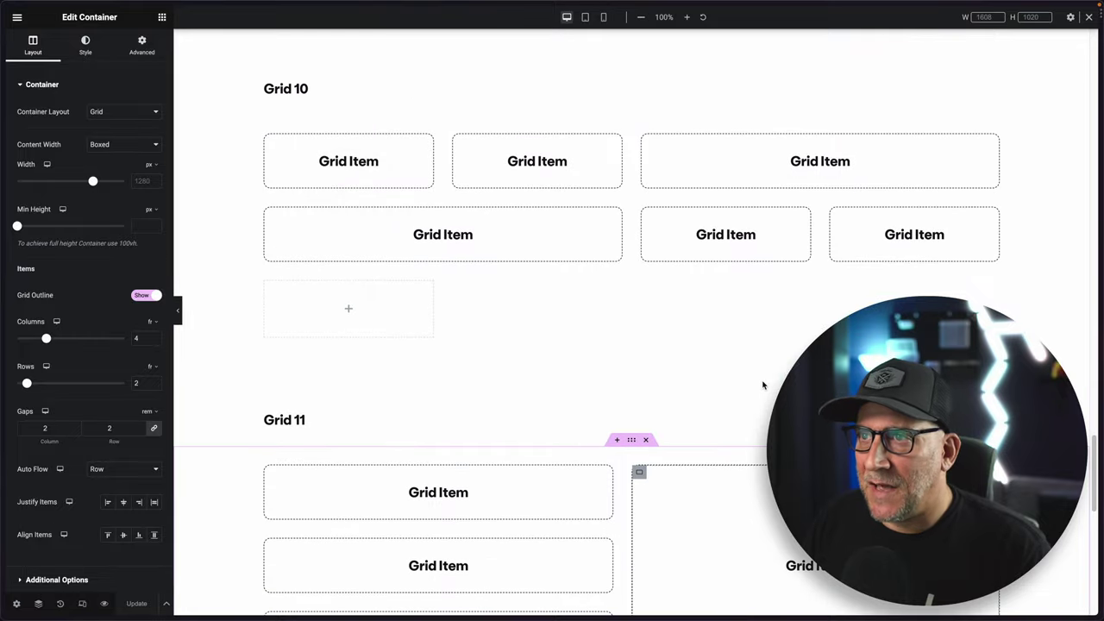
{"action": "scroll", "coordinate": [762, 384], "scroll_direction": "up", "scroll_amount": 1}
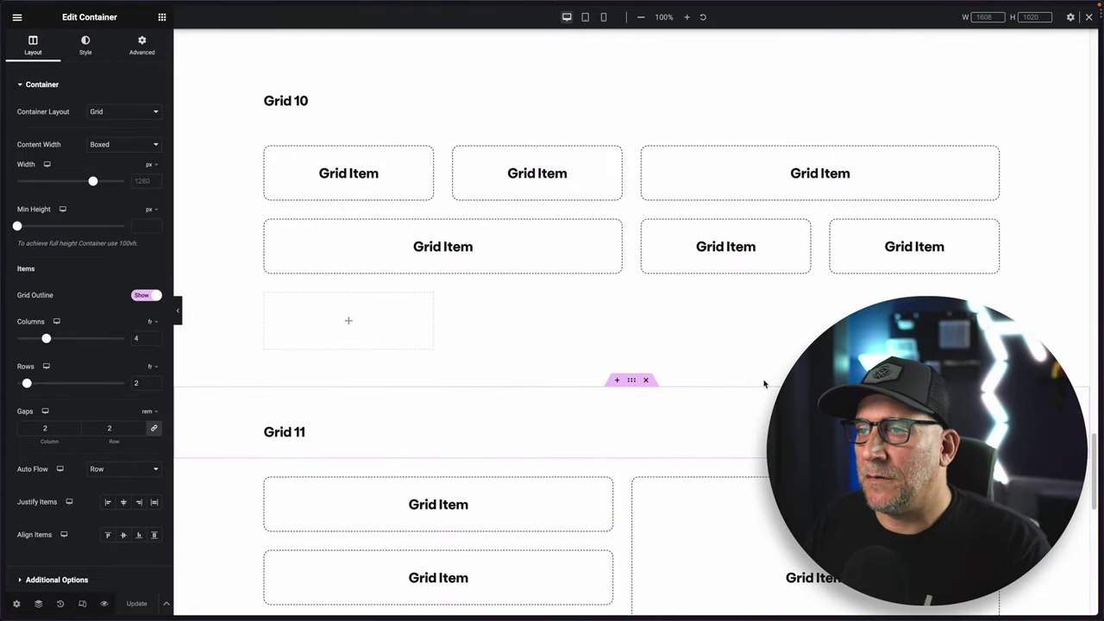
{"action": "scroll", "coordinate": [763, 383], "scroll_direction": "up", "scroll_amount": 2}
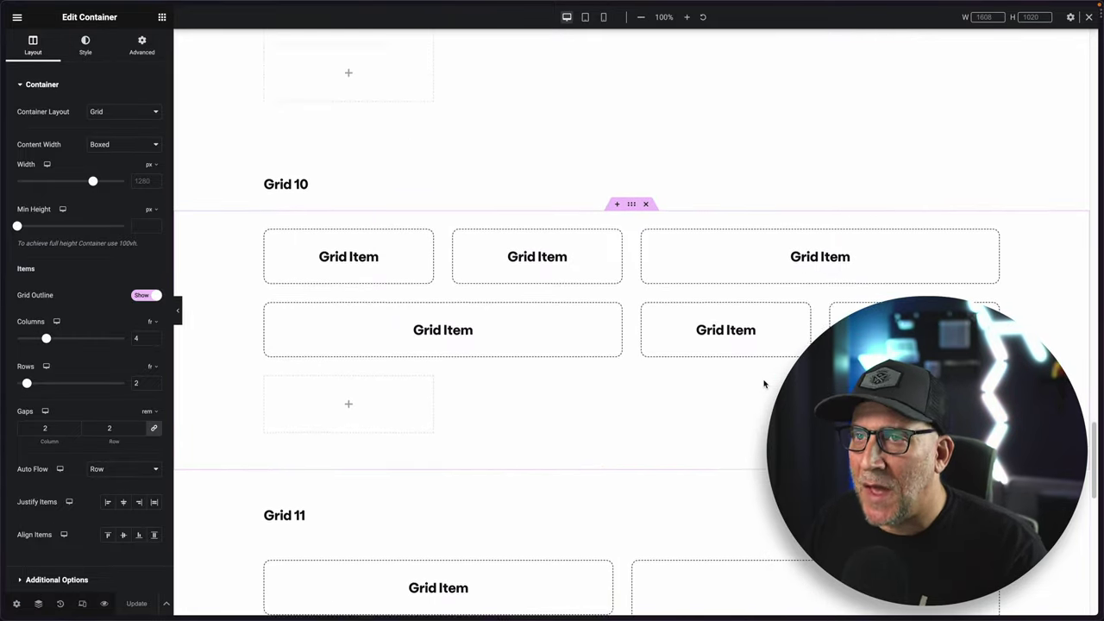
{"action": "scroll", "coordinate": [764, 384], "scroll_direction": "up", "scroll_amount": 3}
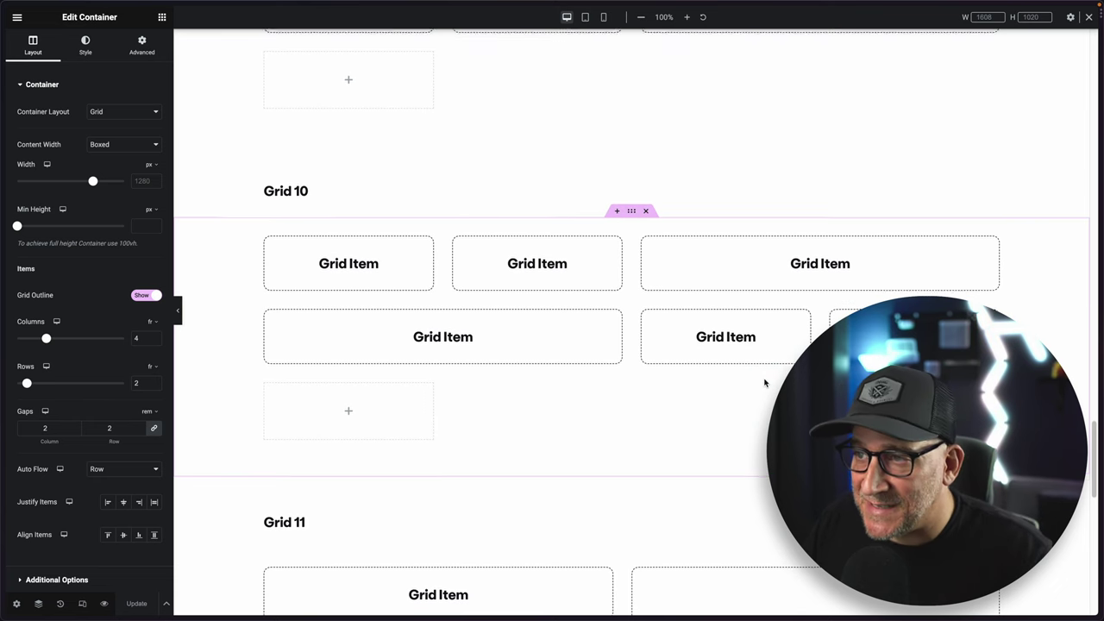
{"action": "scroll", "coordinate": [763, 383], "scroll_direction": "up", "scroll_amount": 7}
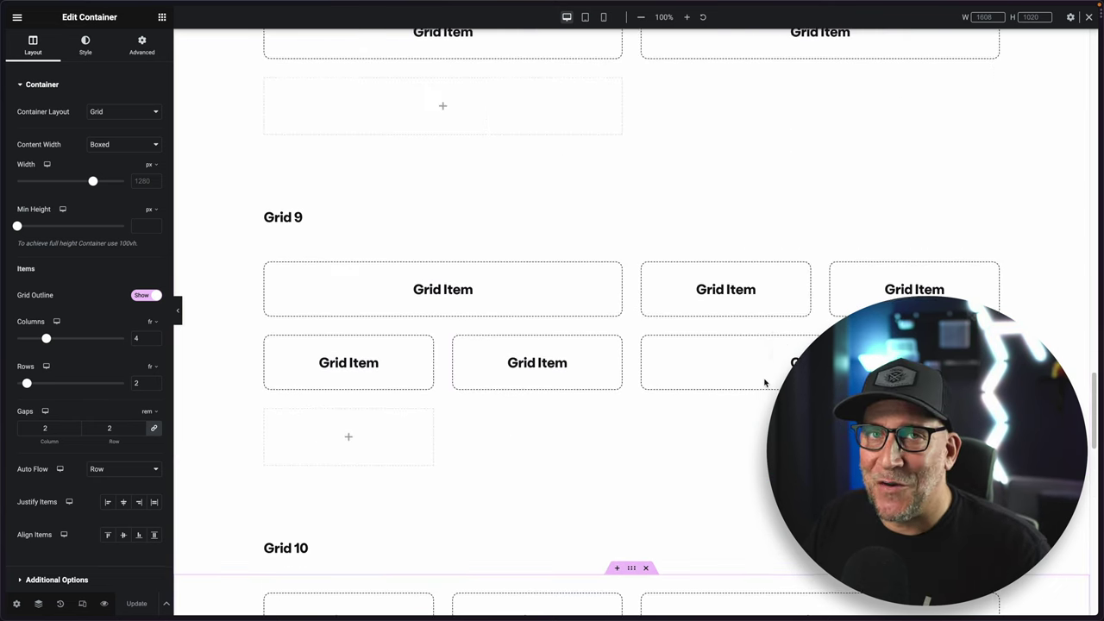
{"action": "scroll", "coordinate": [713, 370], "scroll_direction": "up", "scroll_amount": 13}
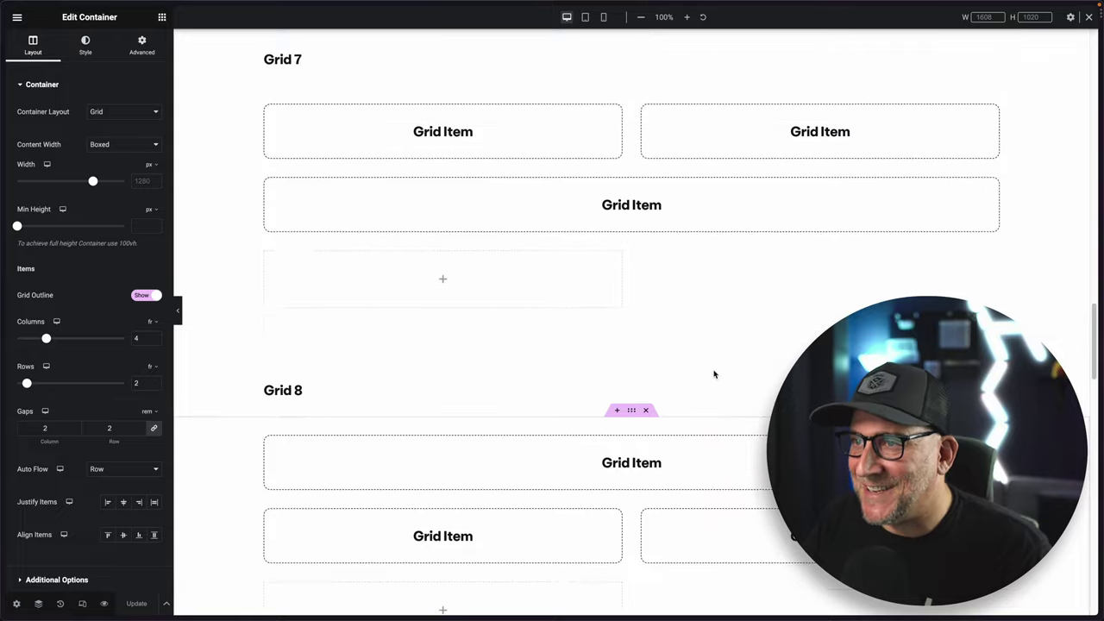
{"action": "scroll", "coordinate": [714, 373], "scroll_direction": "up", "scroll_amount": 4}
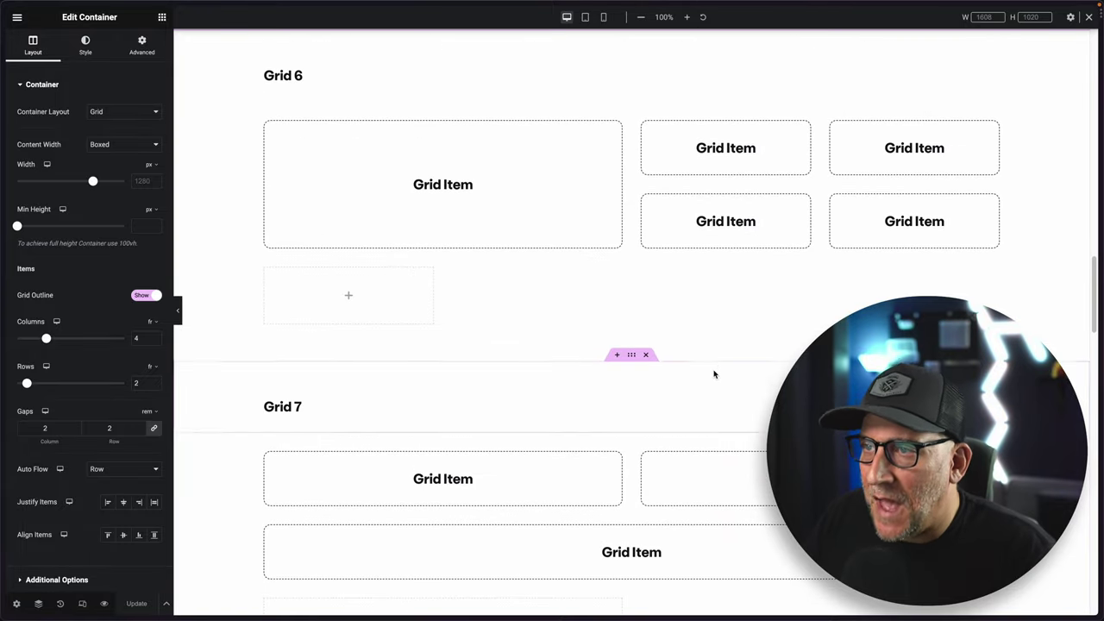
{"action": "scroll", "coordinate": [714, 374], "scroll_direction": "up", "scroll_amount": 7}
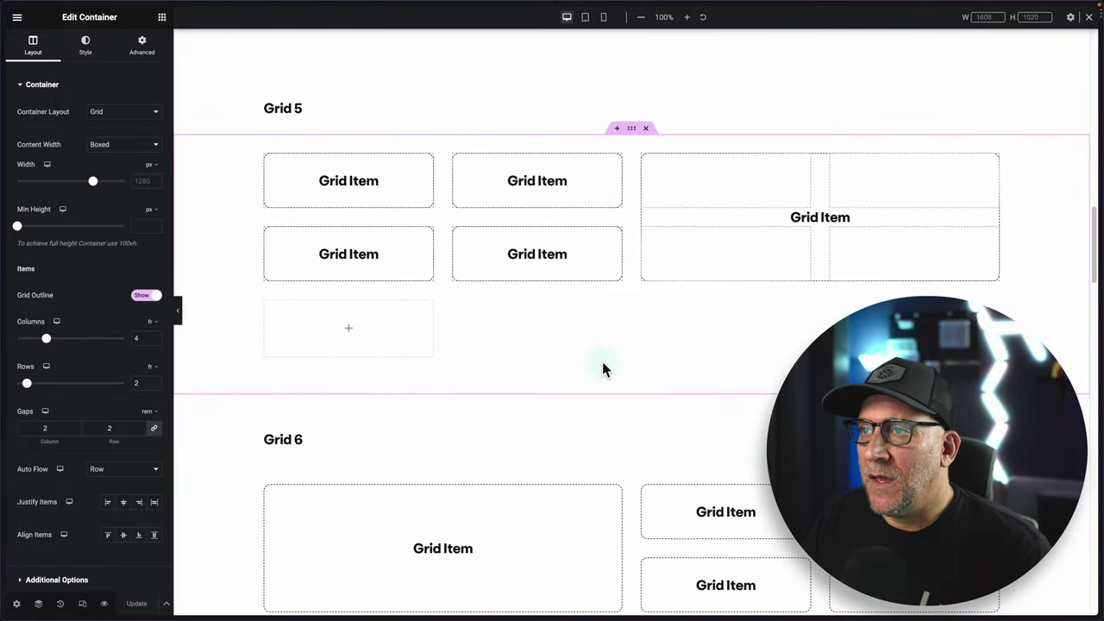
{"action": "scroll", "coordinate": [603, 368], "scroll_direction": "up", "scroll_amount": 1}
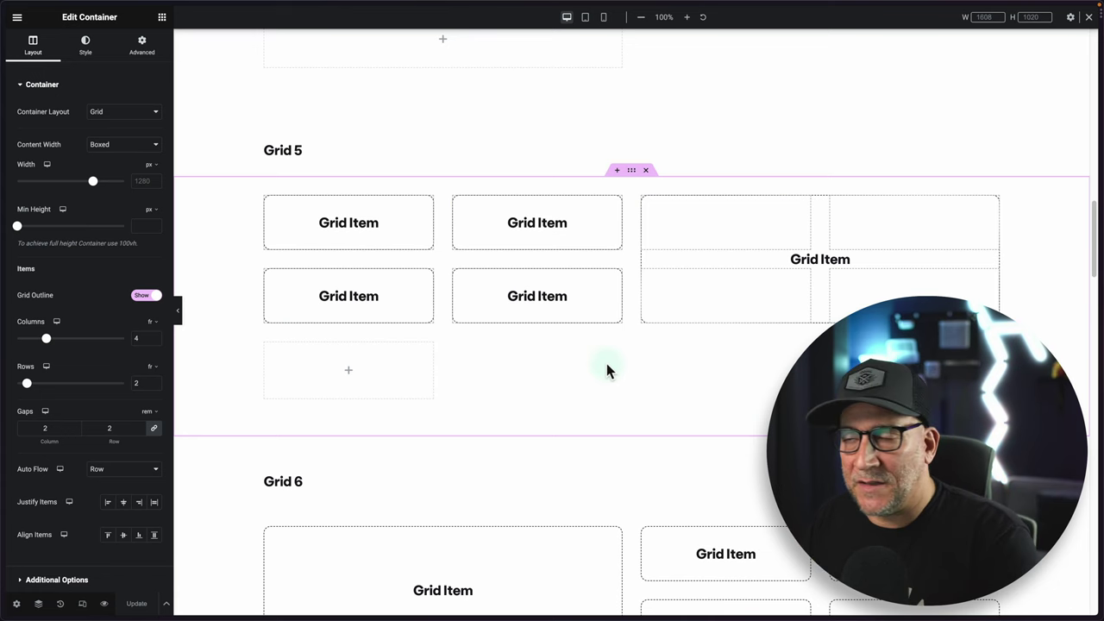
{"action": "scroll", "coordinate": [618, 367], "scroll_direction": "up", "scroll_amount": 1}
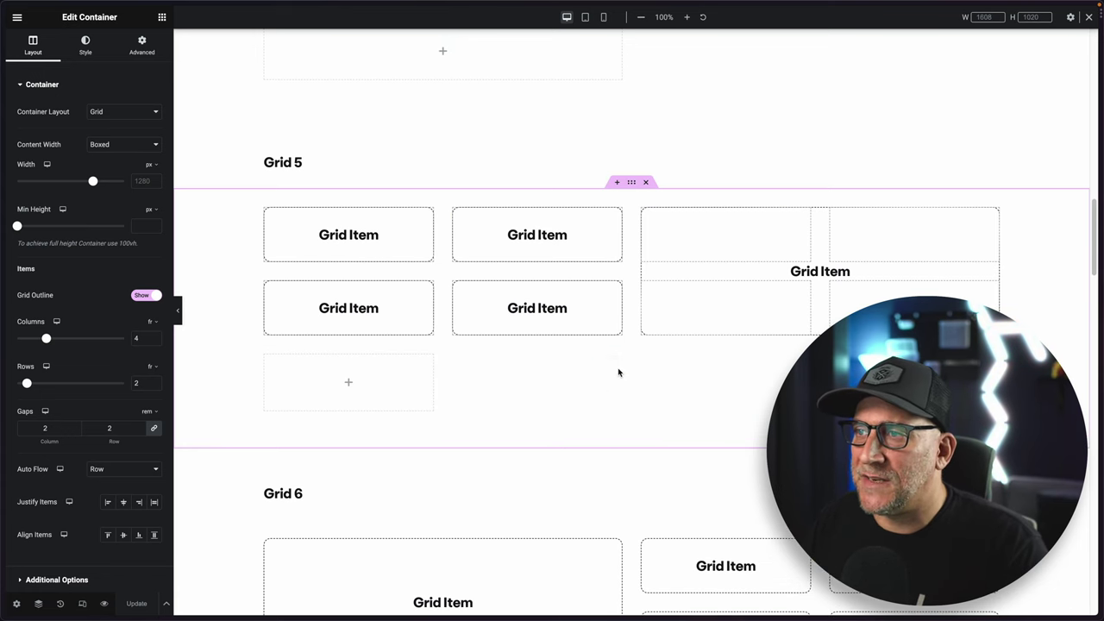
Copy the Grid 5 container and paste it into the Advanced Grids page's empty section.
{"action": "right_click", "coordinate": [634, 190]}
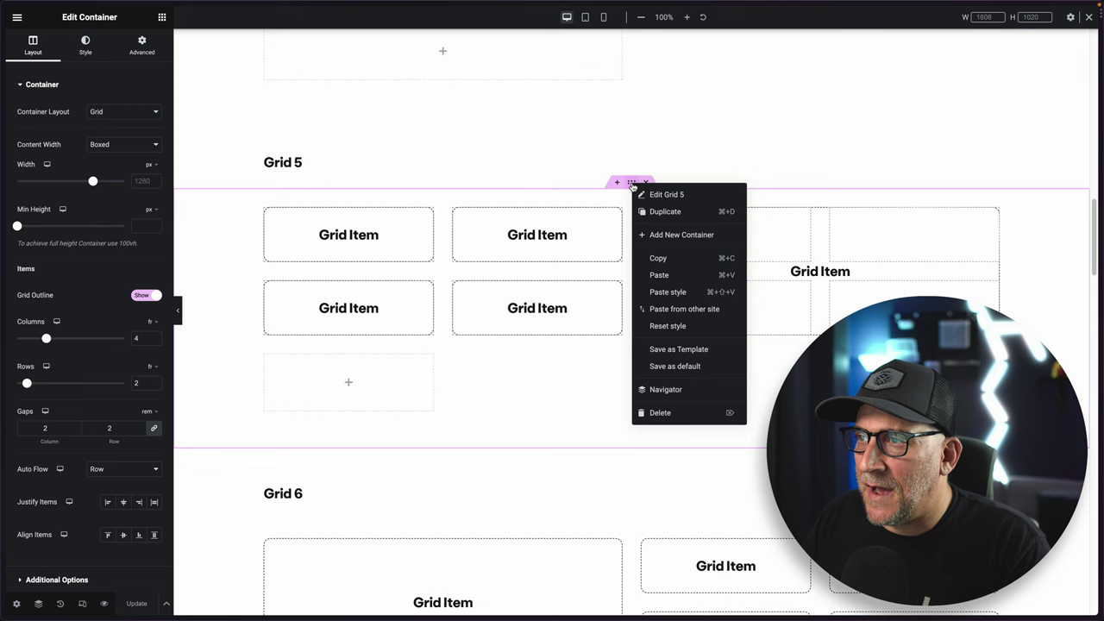
{"action": "left_click", "coordinate": [667, 256]}
{"action": "mouse_move", "coordinate": [4, 237]}
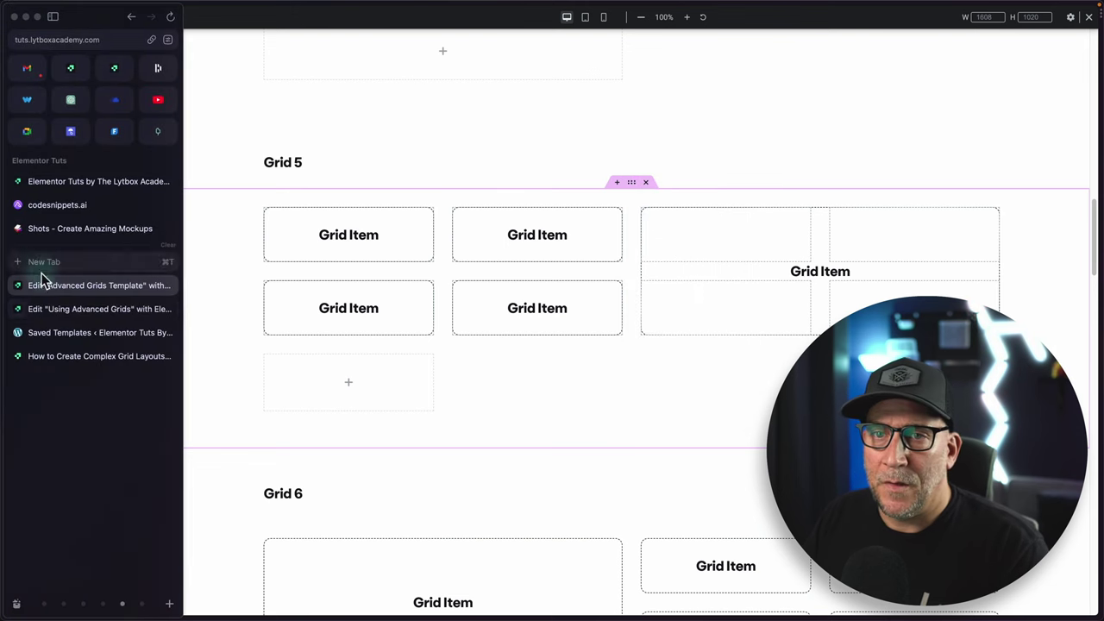
{"action": "left_click", "coordinate": [54, 300]}
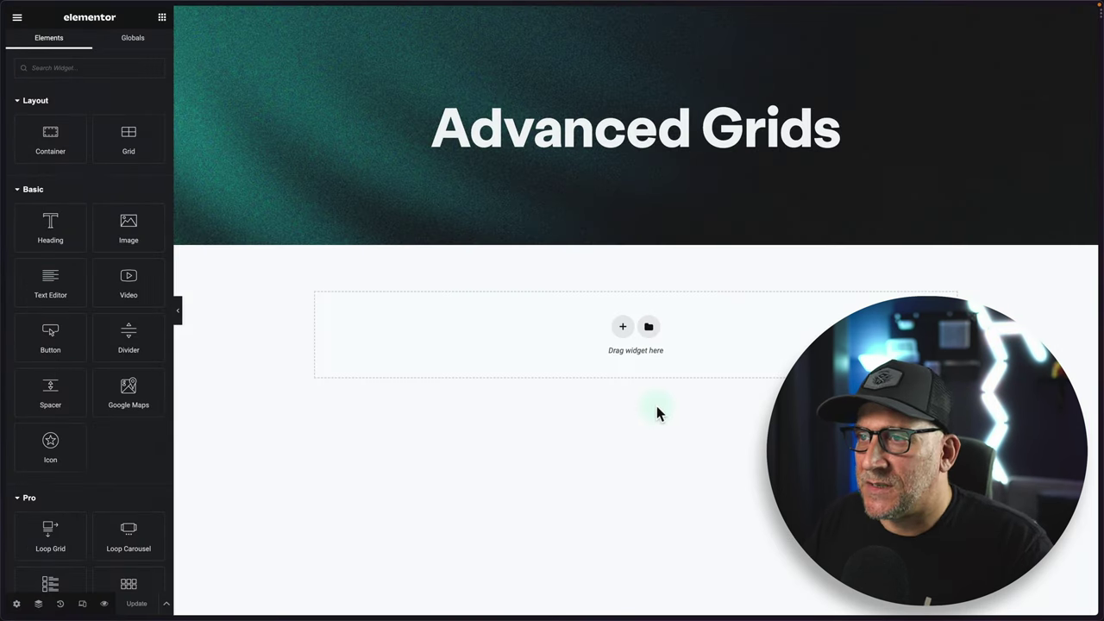
{"action": "right_click", "coordinate": [626, 334]}
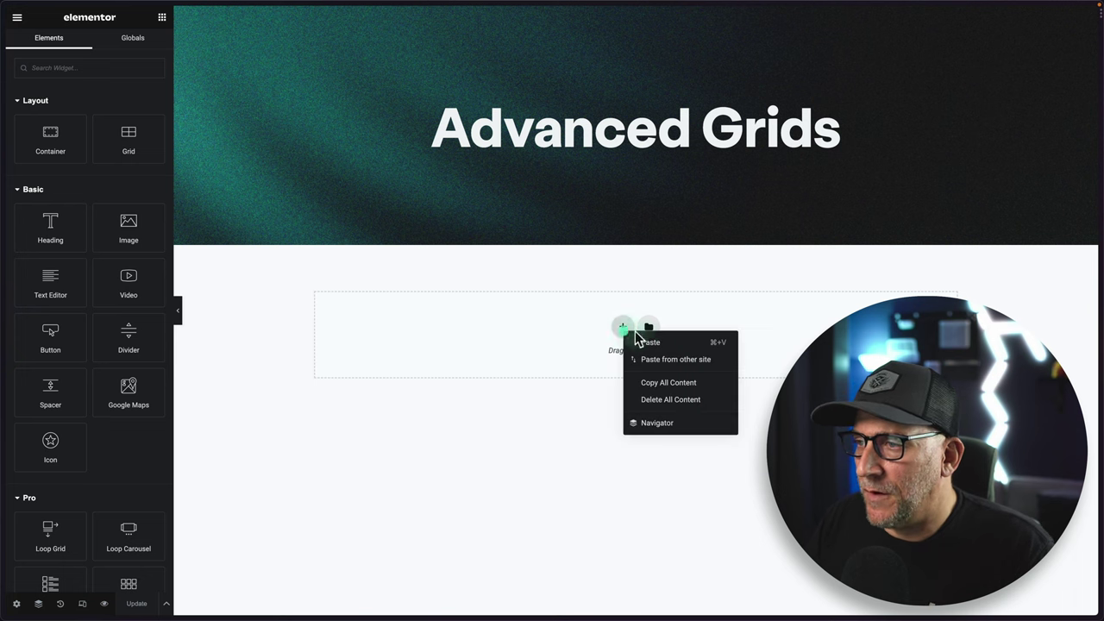
{"action": "left_click", "coordinate": [647, 342]}
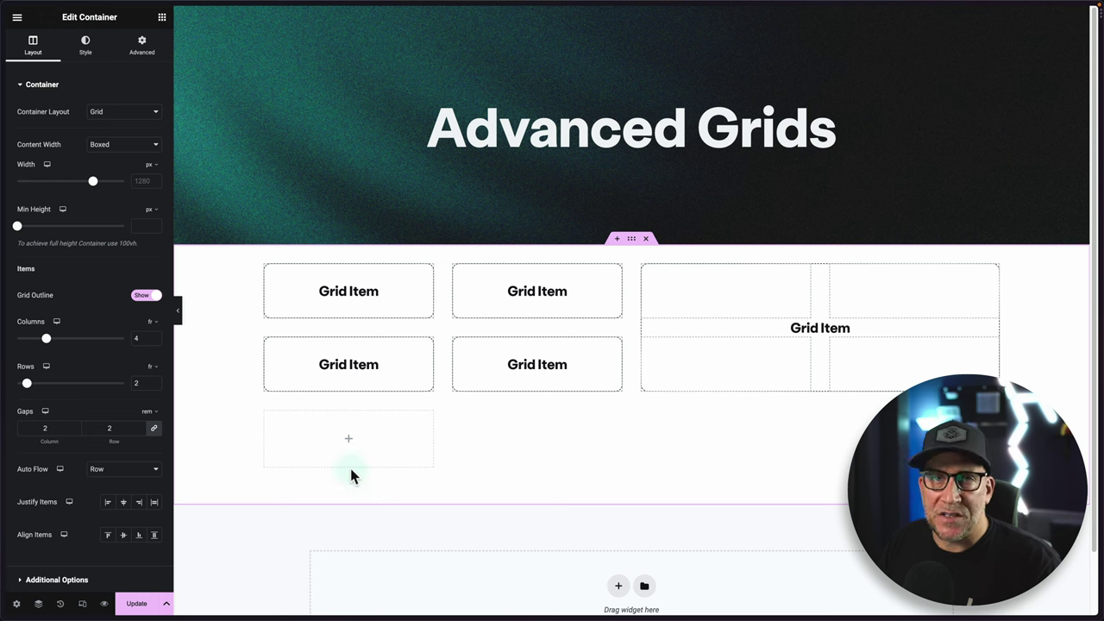
{"action": "left_click", "coordinate": [460, 350]}
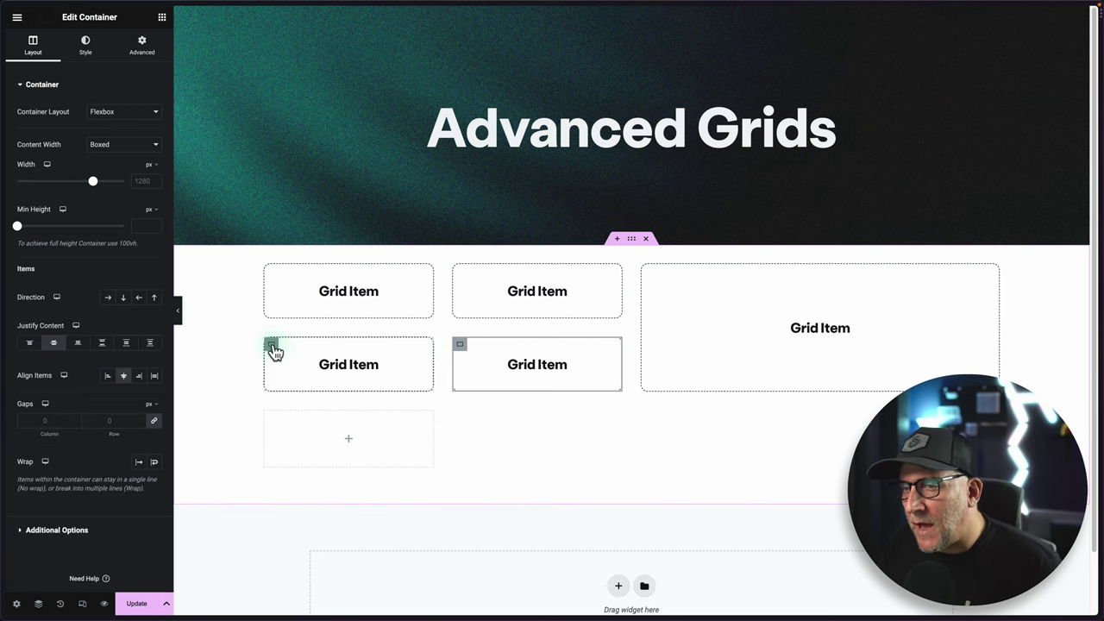
{"action": "left_click", "coordinate": [271, 345]}
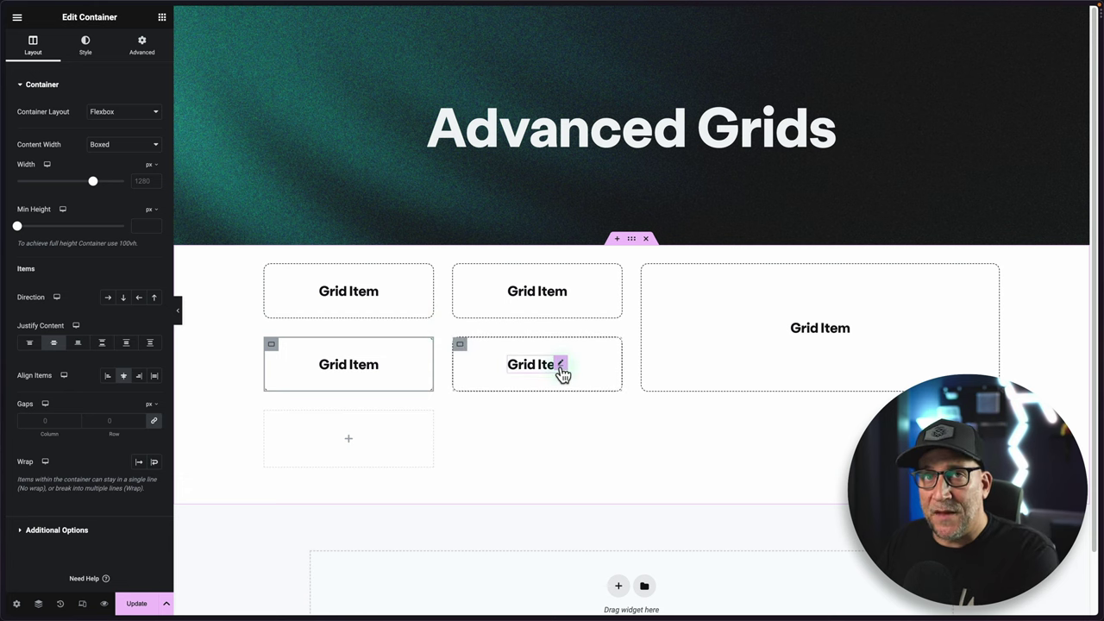
{"action": "left_click", "coordinate": [626, 379]}
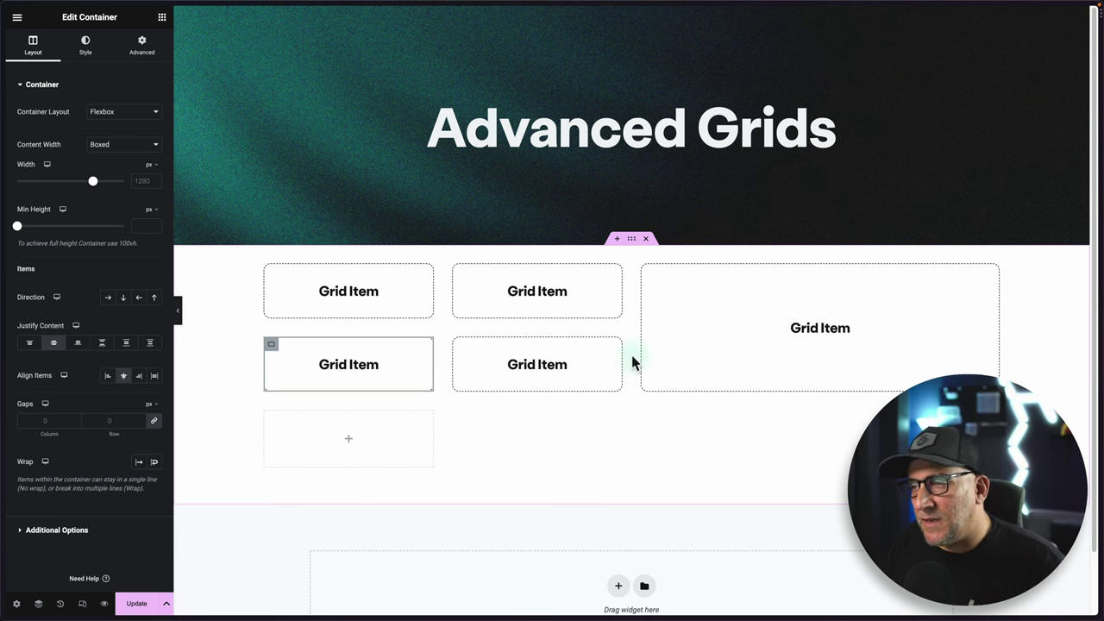
Delete the top-left Grid Item's heading and add a Heading and a Text Editor widget.
{"action": "left_click", "coordinate": [372, 298]}
{"action": "right_click", "coordinate": [369, 292]}
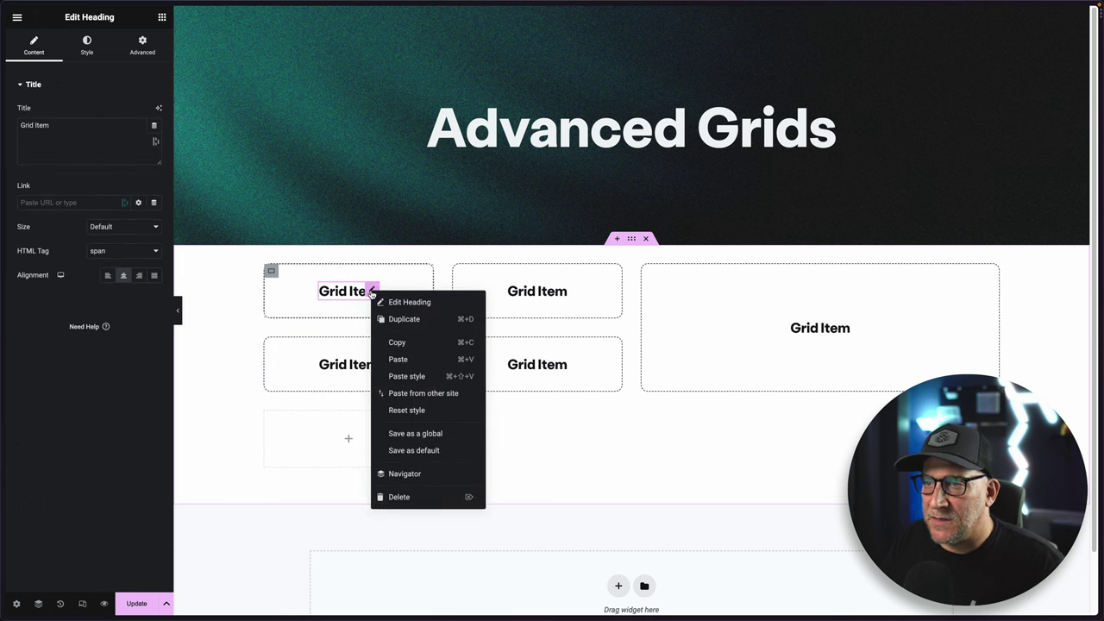
{"action": "left_click", "coordinate": [399, 497]}
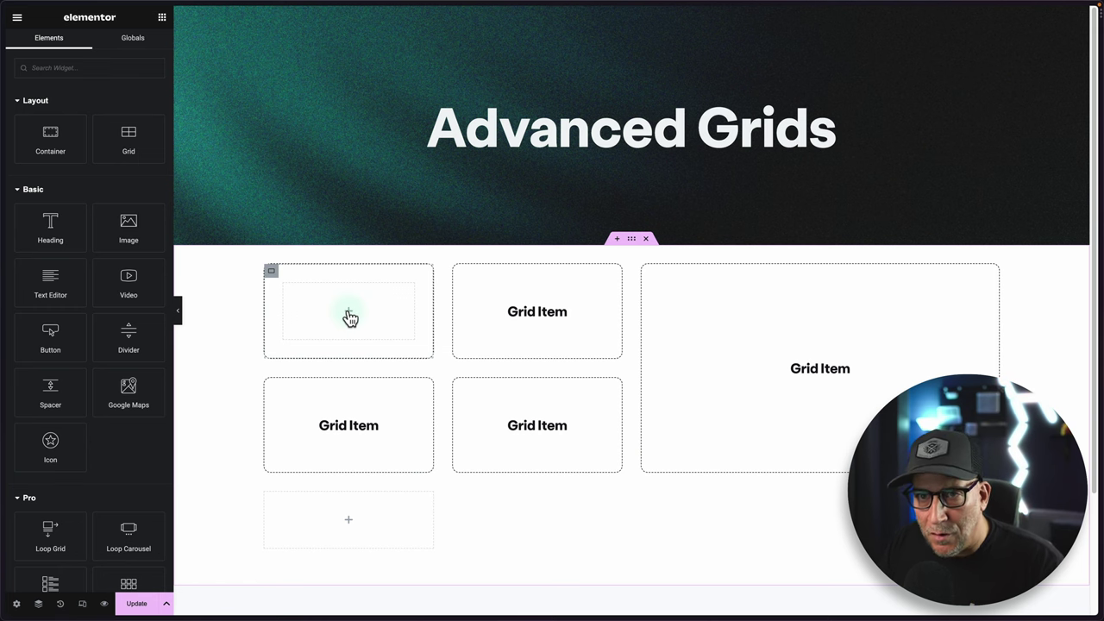
{"action": "left_click_drag", "start_coordinate": [38, 231], "coordinate": [324, 312]}
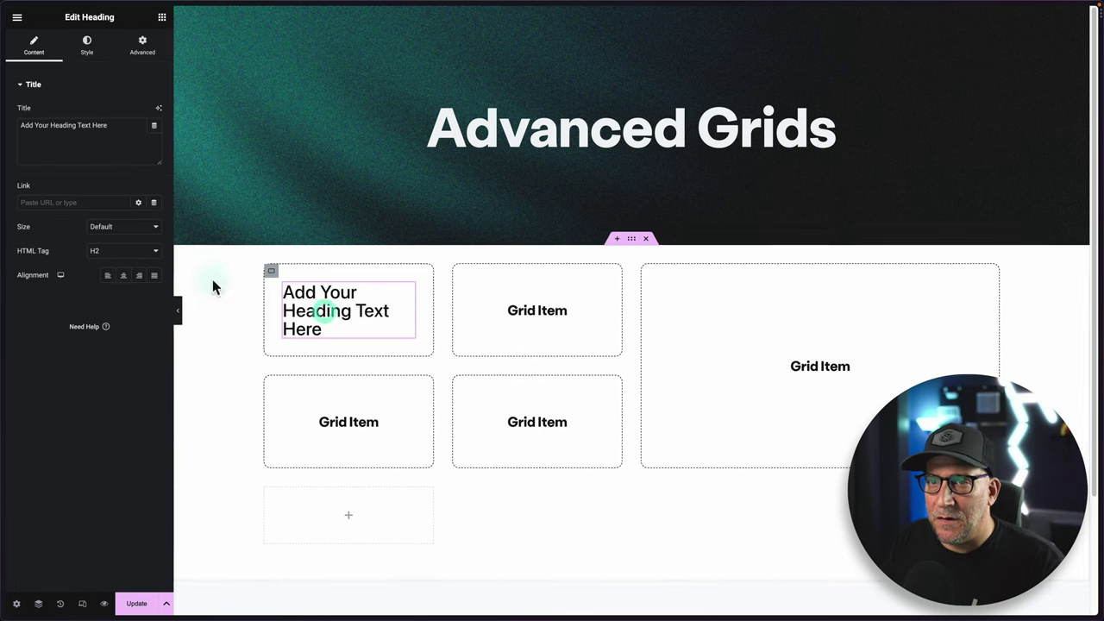
{"action": "left_click", "coordinate": [161, 17]}
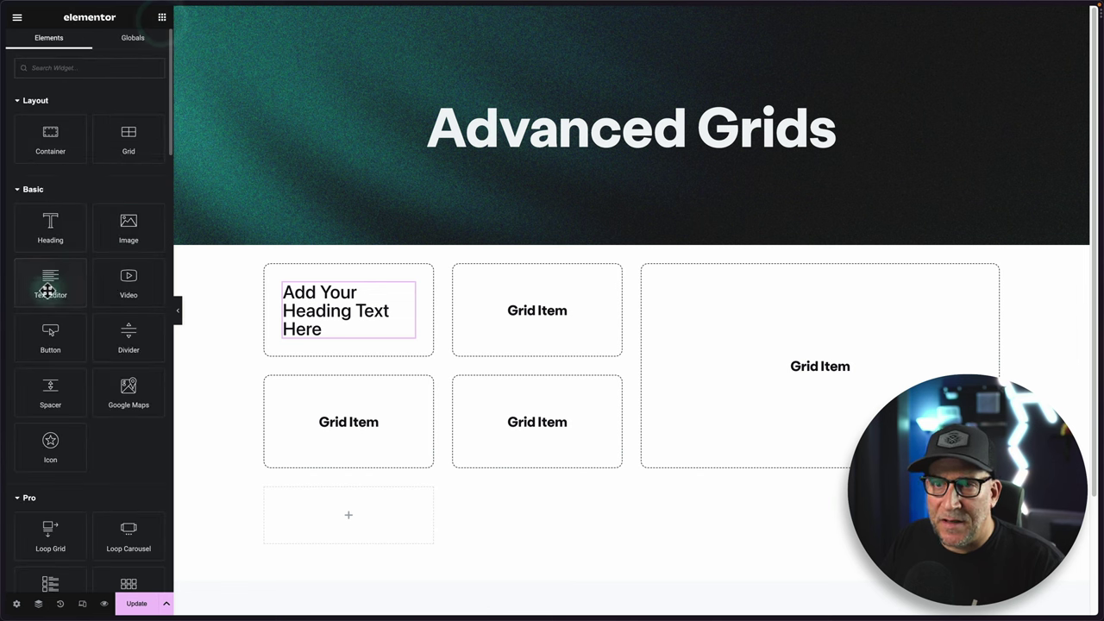
{"action": "left_click_drag", "start_coordinate": [48, 289], "coordinate": [327, 337]}
Style the new heading with a global text colour and the S Title font preset.
{"action": "left_click", "coordinate": [409, 293]}
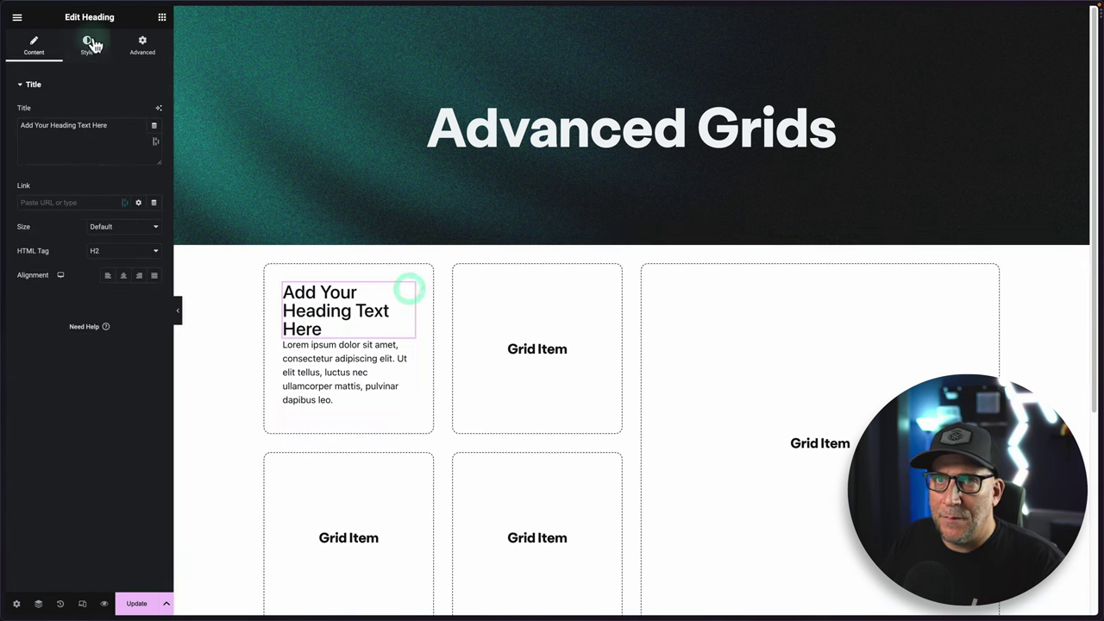
{"action": "left_click", "coordinate": [86, 43]}
{"action": "left_click", "coordinate": [139, 113]}
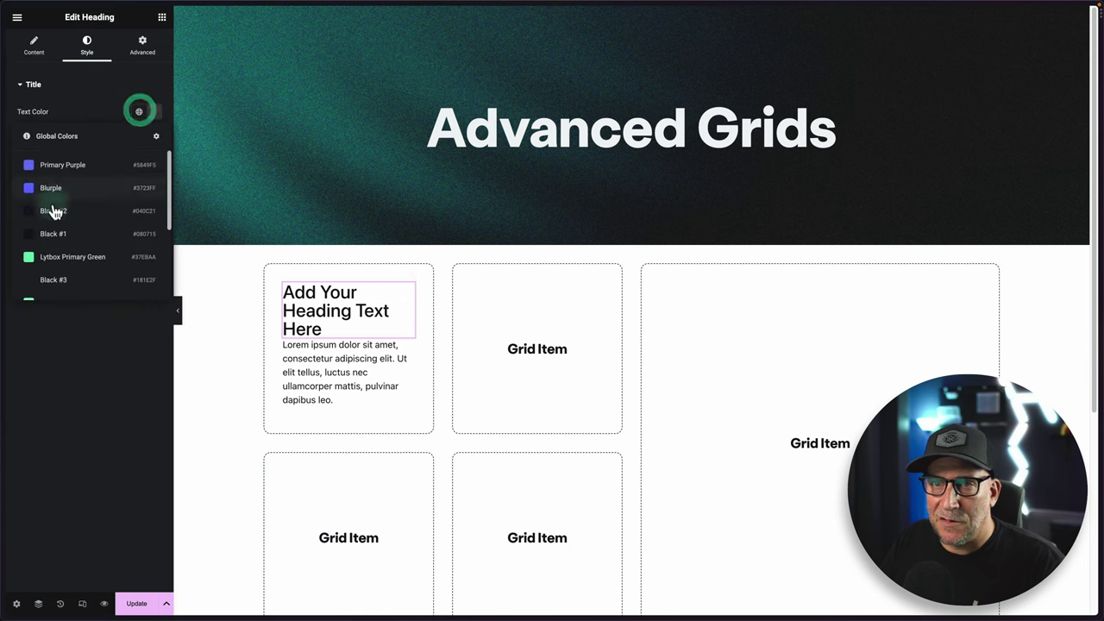
{"action": "left_click", "coordinate": [64, 231]}
{"action": "left_click", "coordinate": [138, 136]}
{"action": "scroll", "coordinate": [91, 257], "scroll_direction": "down", "scroll_amount": 3}
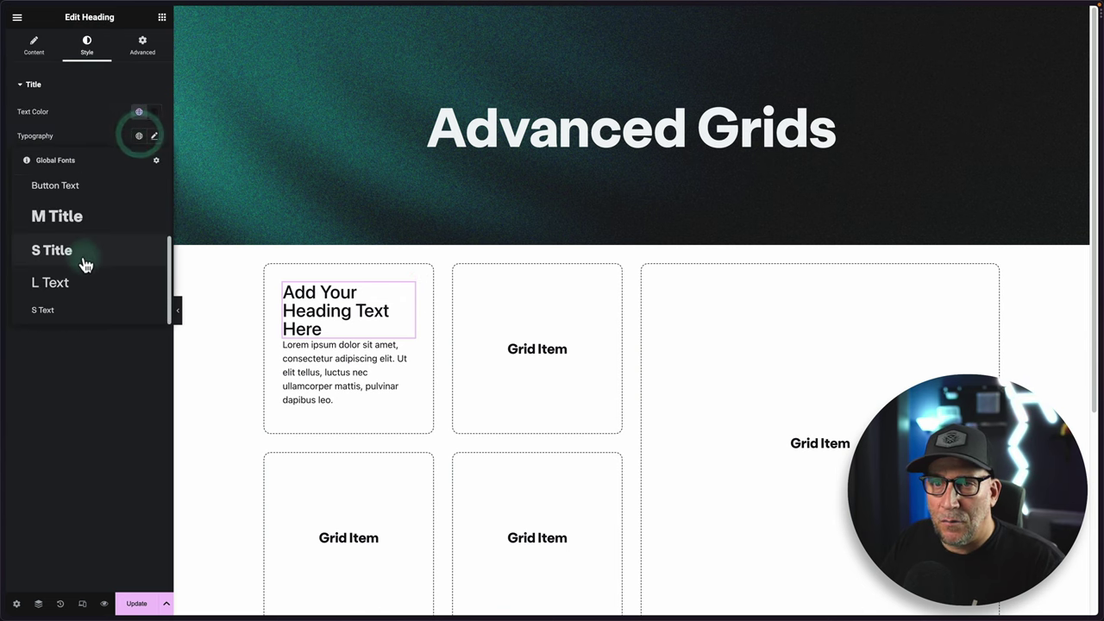
{"action": "left_click", "coordinate": [76, 255]}
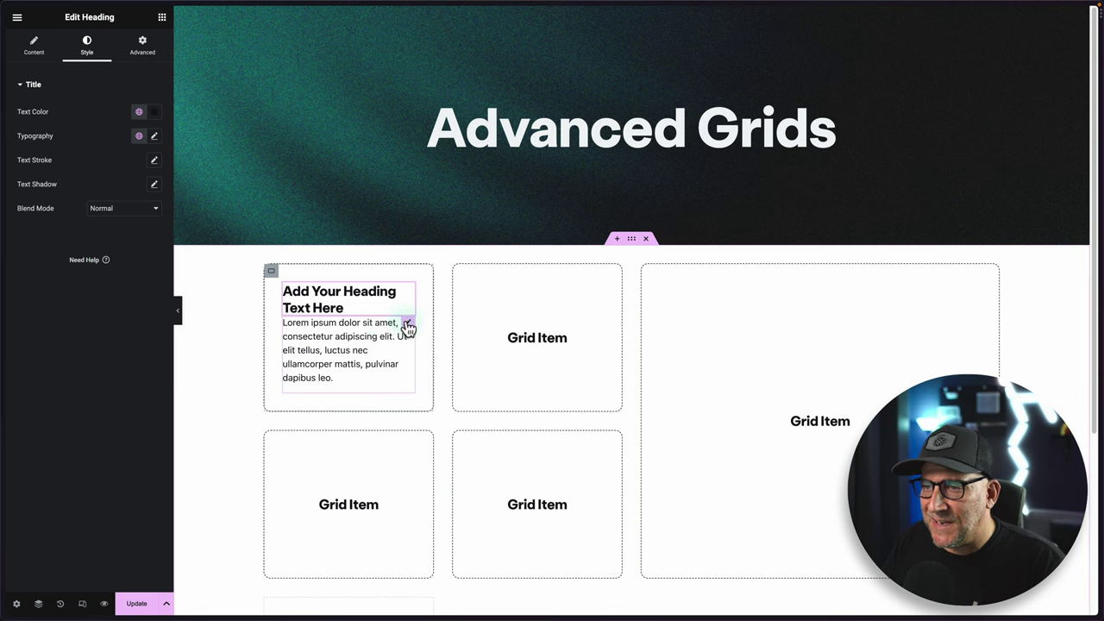
Trim the paragraph's placeholder text down to its first sentence.
{"action": "left_click", "coordinate": [408, 323]}
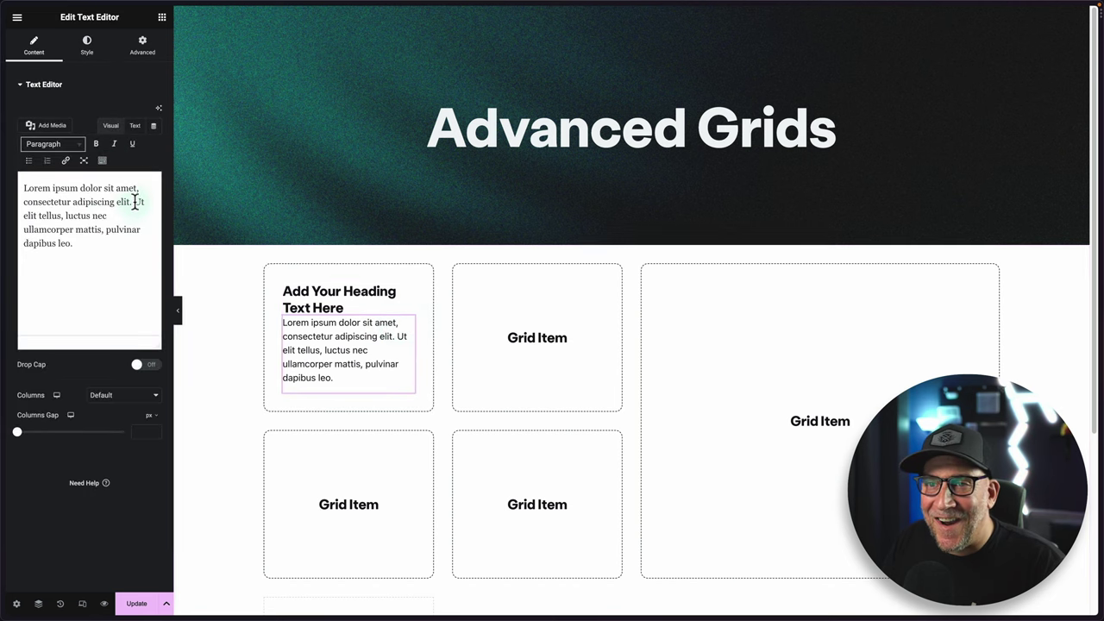
{"action": "left_click_drag", "start_coordinate": [134, 202], "coordinate": [138, 238]}
{"action": "key", "text": "BackSpace"}
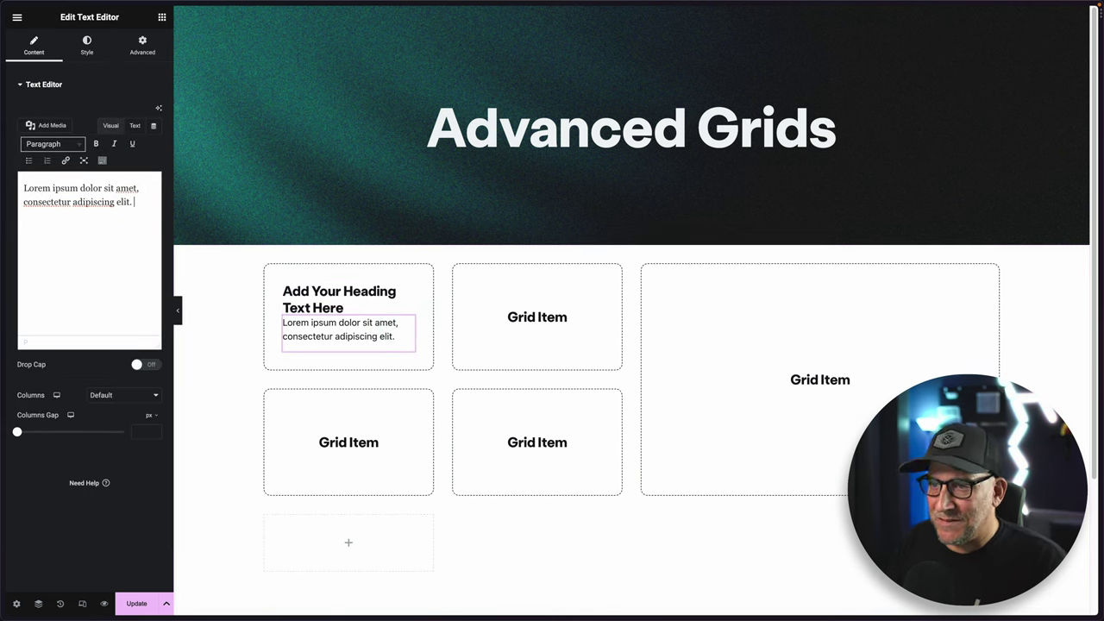
{"action": "left_click", "coordinate": [116, 89]}
{"action": "left_click", "coordinate": [412, 291]}
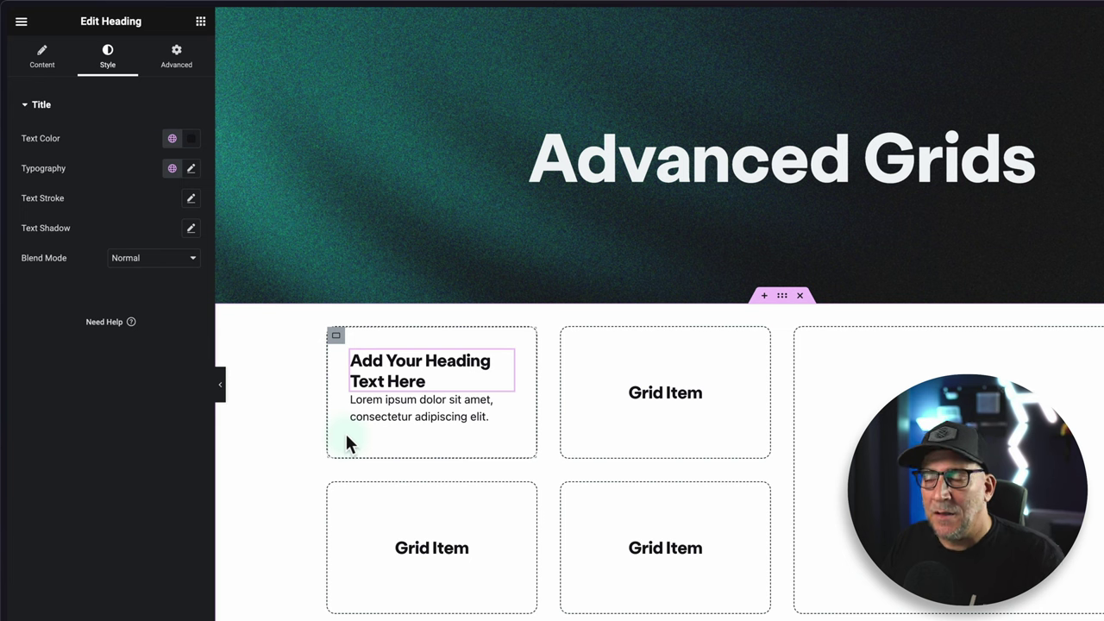
{"action": "left_click", "coordinate": [336, 342]}
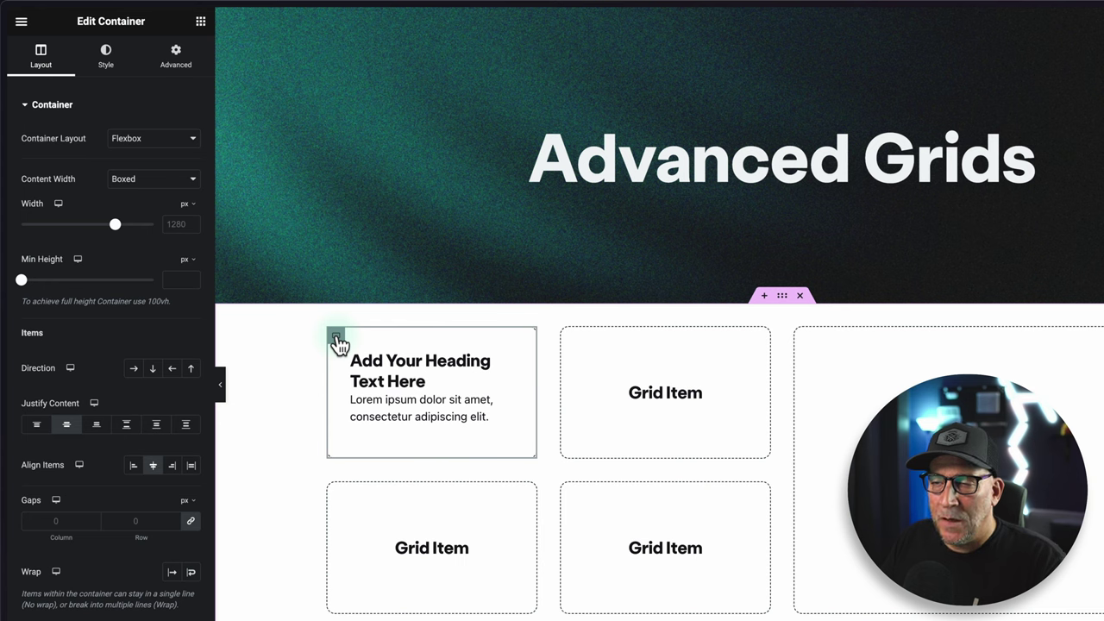
Set the first card container's border type to Solid.
{"action": "left_click", "coordinate": [110, 44]}
{"action": "left_click", "coordinate": [113, 263]}
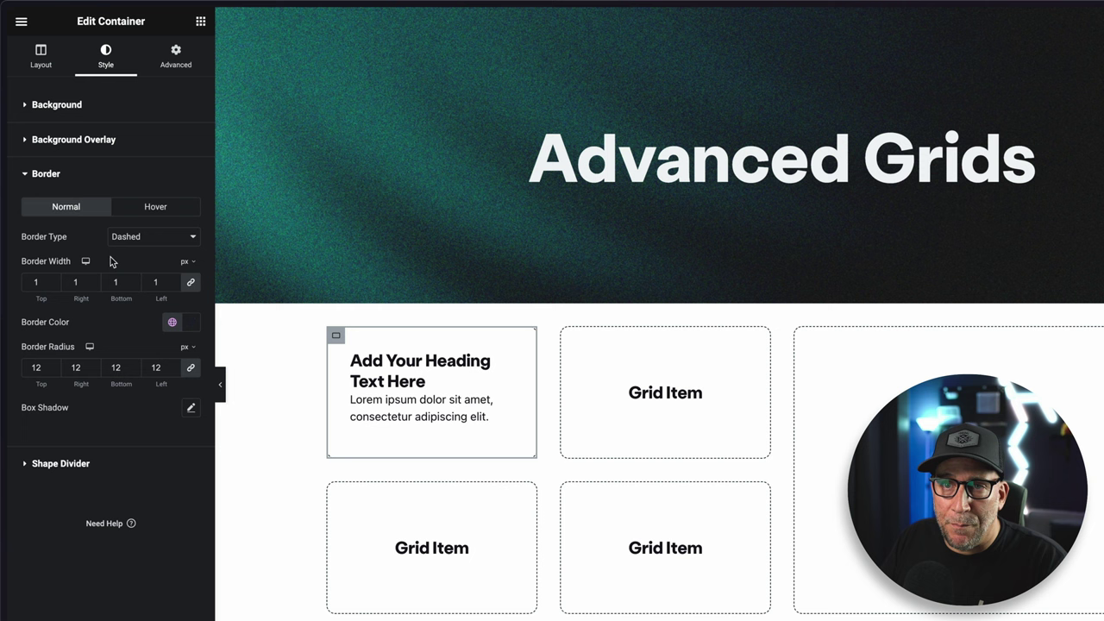
{"action": "left_click", "coordinate": [138, 239]}
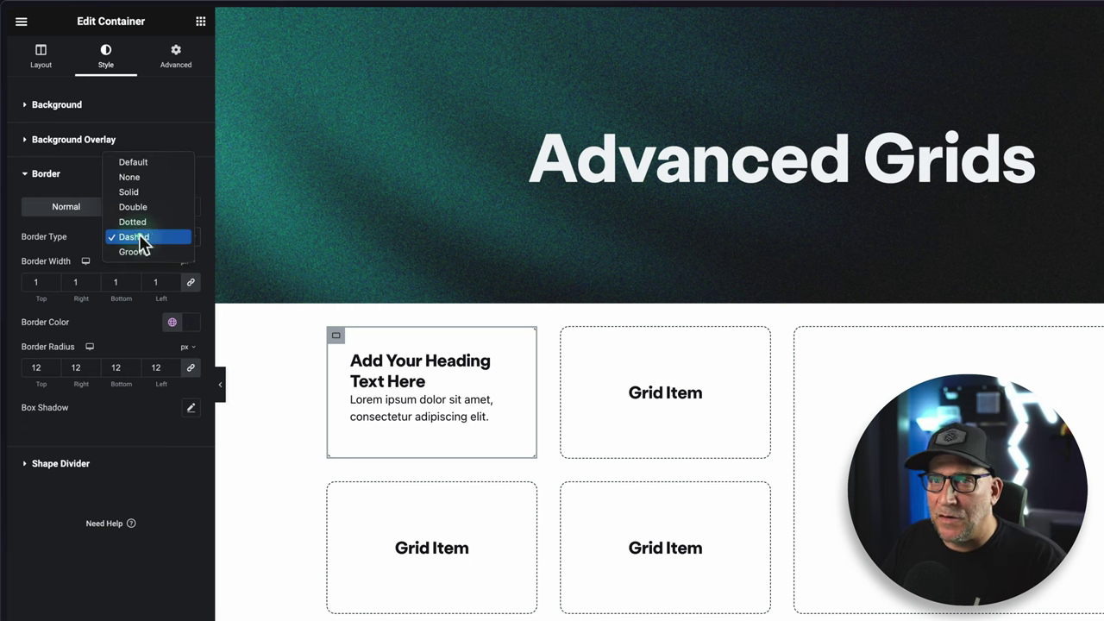
{"action": "left_click", "coordinate": [132, 195]}
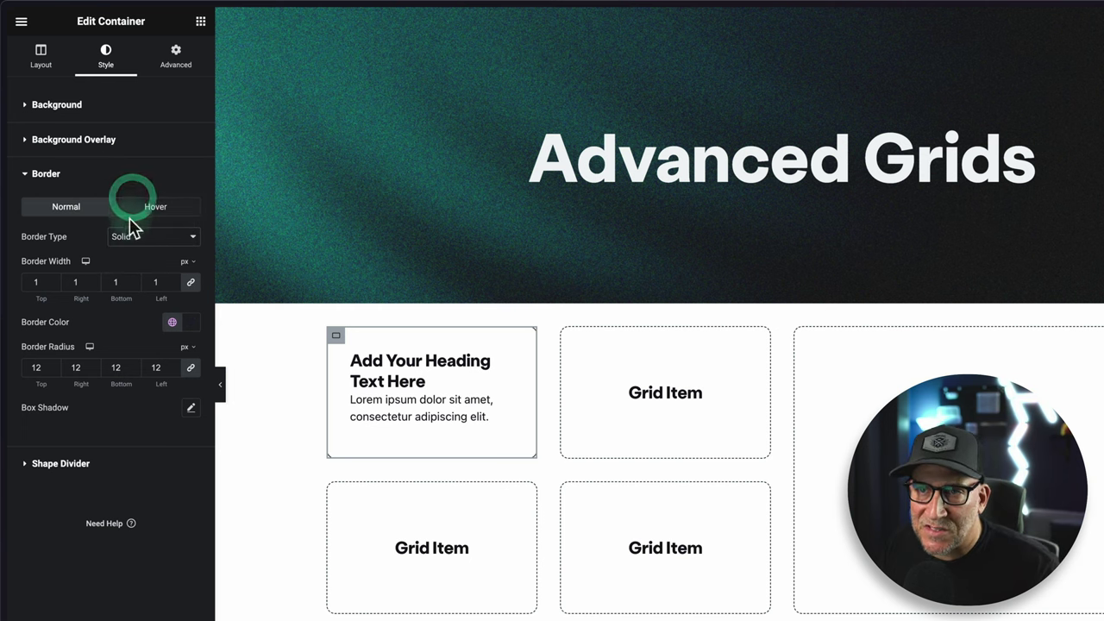
{"action": "left_click", "coordinate": [128, 237]}
{"action": "left_click", "coordinate": [129, 224]}
{"action": "left_click", "coordinate": [133, 238]}
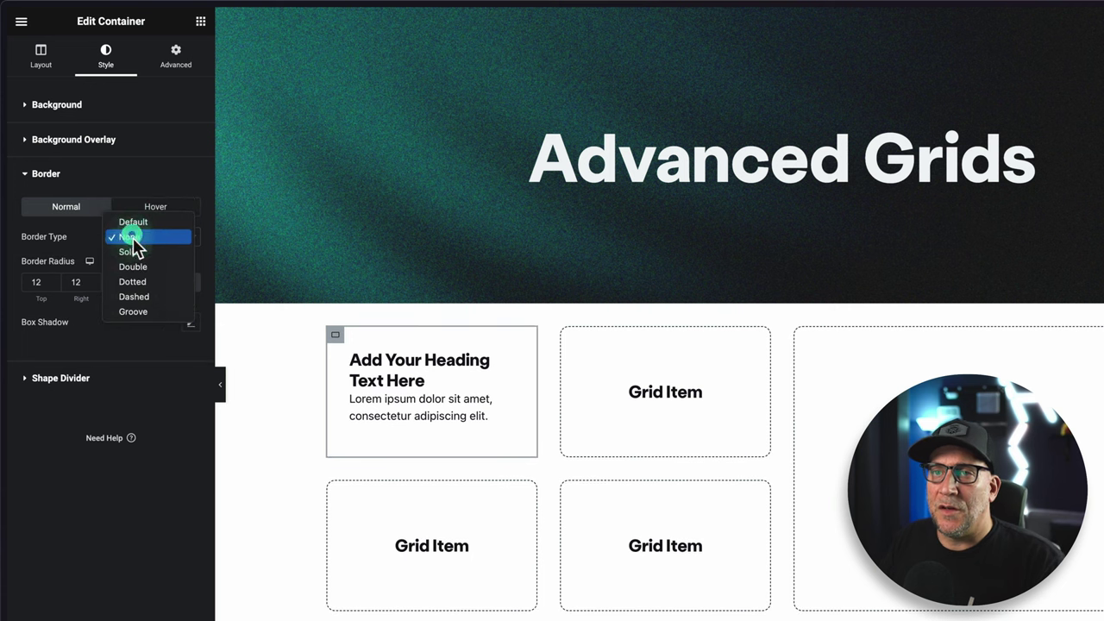
{"action": "left_click", "coordinate": [134, 248]}
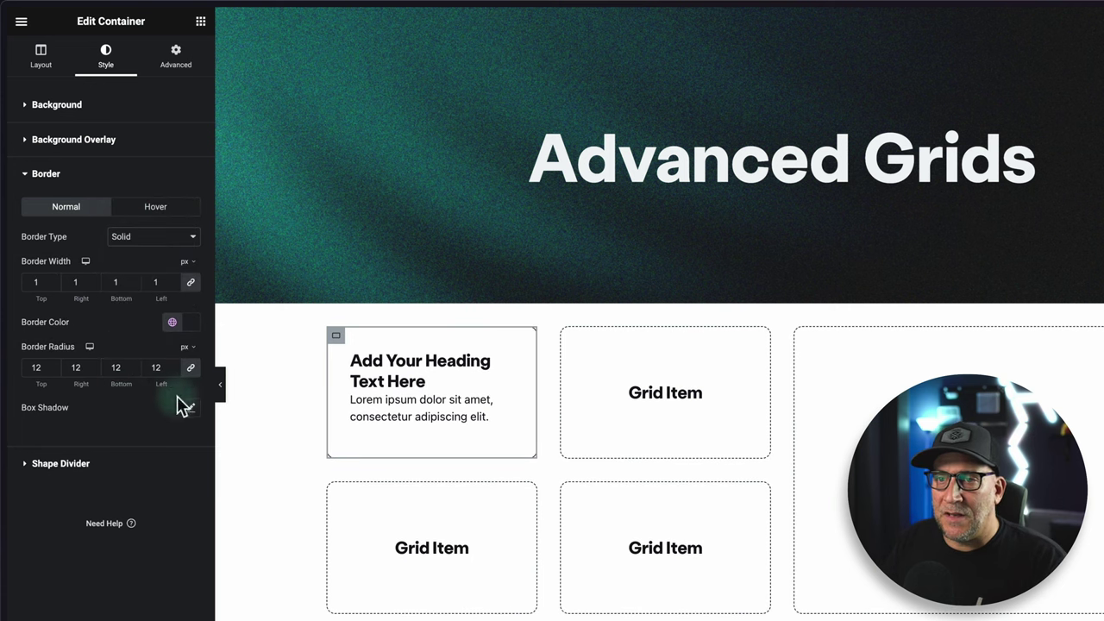
Add a box shadow with horizontal 10, blur 40, spread -5 and a more transparent colour.
{"action": "left_click", "coordinate": [191, 408]}
{"action": "left_click", "coordinate": [155, 481]}
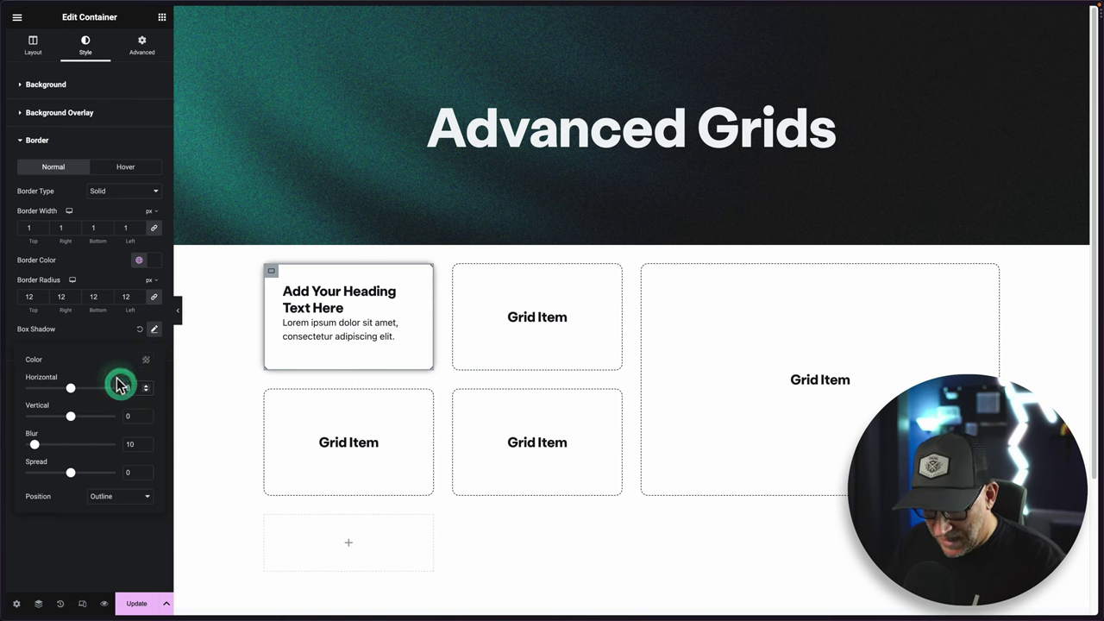
{"action": "type", "text": "10"}
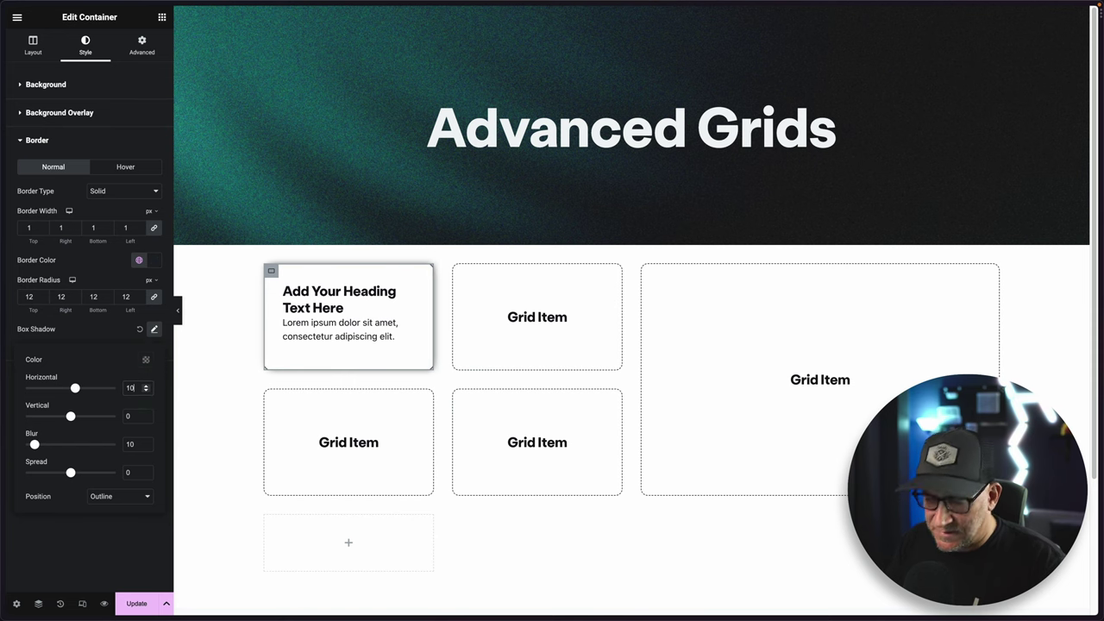
{"action": "left_click", "coordinate": [132, 444]}
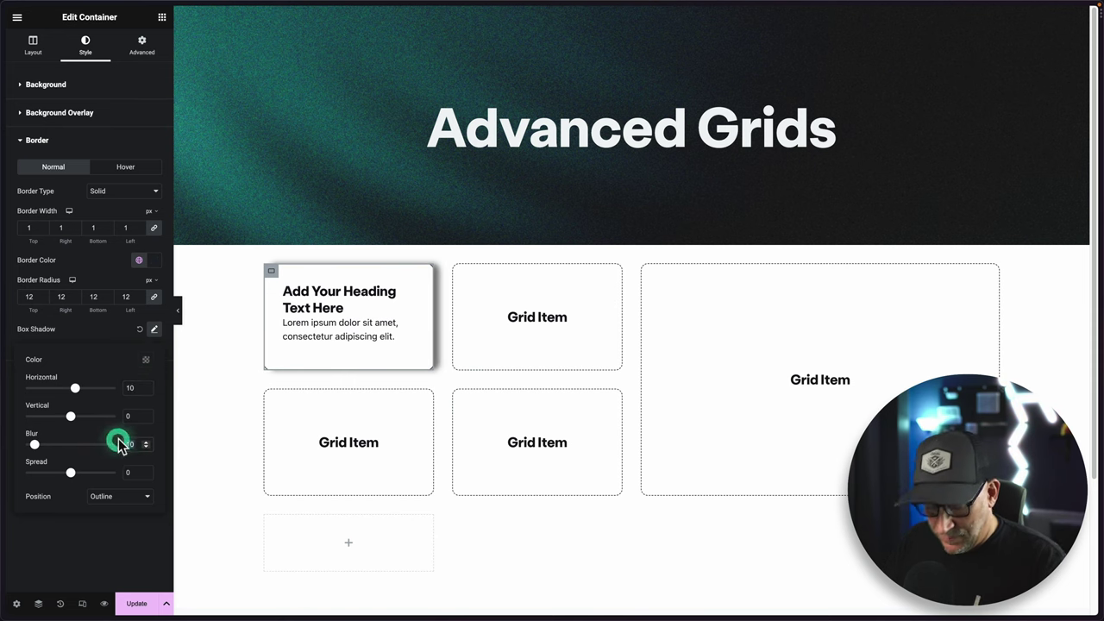
{"action": "type", "text": "40"}
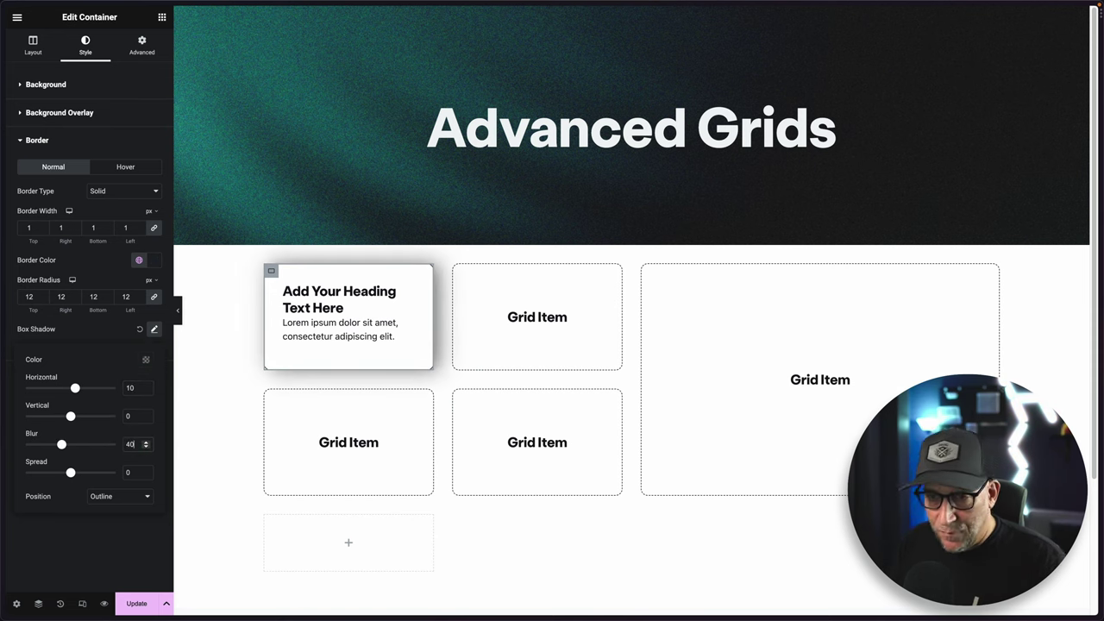
{"action": "double_click", "coordinate": [145, 474]}
{"action": "type", "text": "-5"}
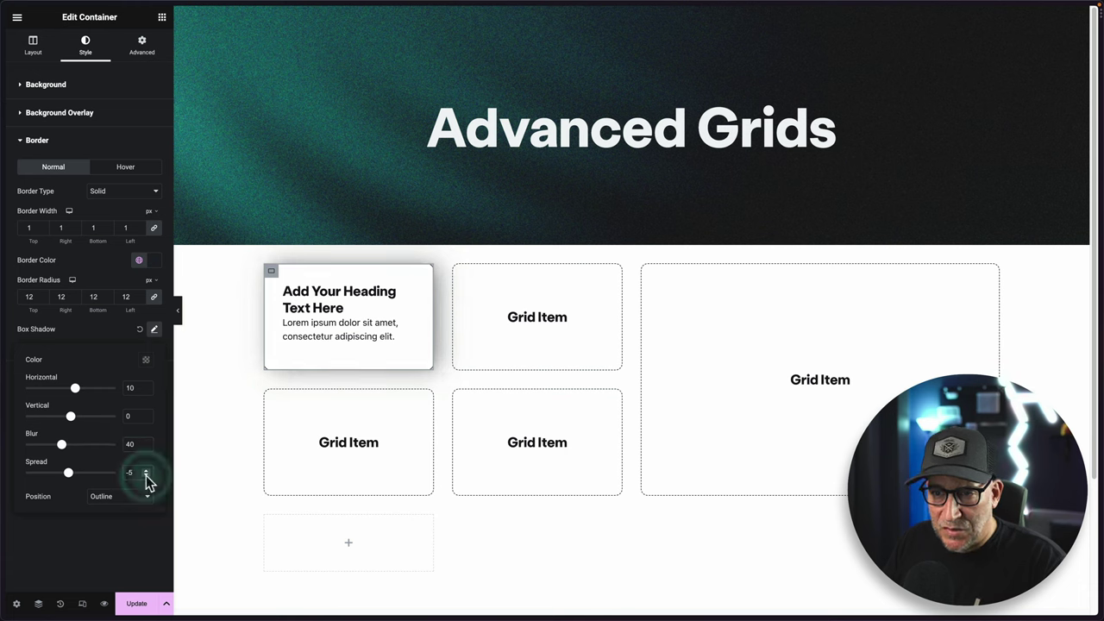
{"action": "left_click", "coordinate": [146, 359]}
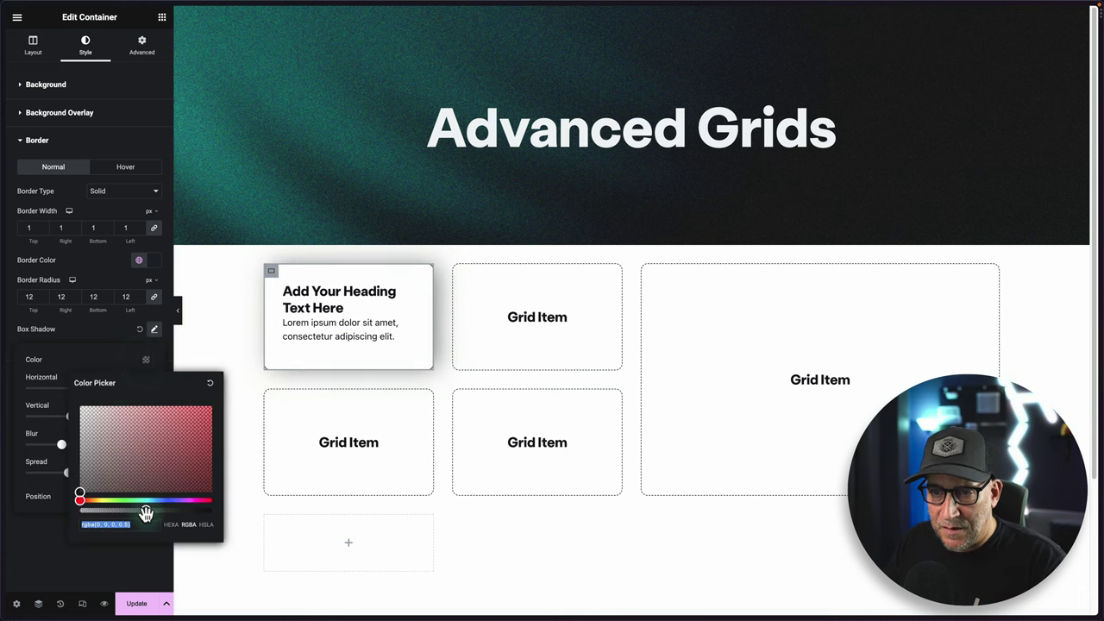
{"action": "left_click_drag", "start_coordinate": [143, 511], "coordinate": [101, 510]}
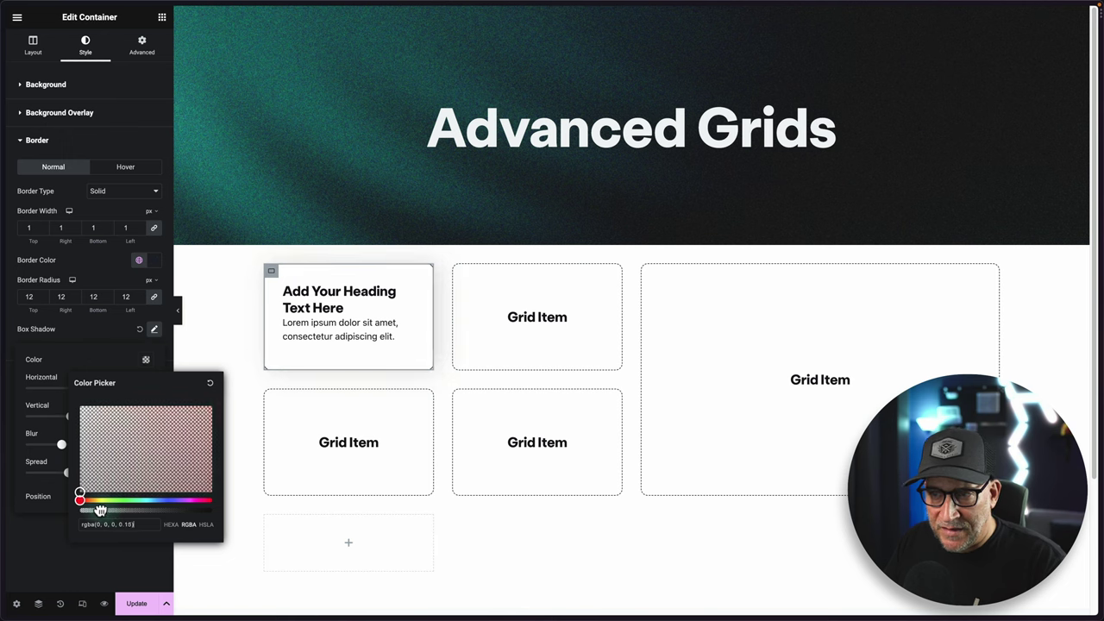
{"action": "left_click", "coordinate": [98, 352]}
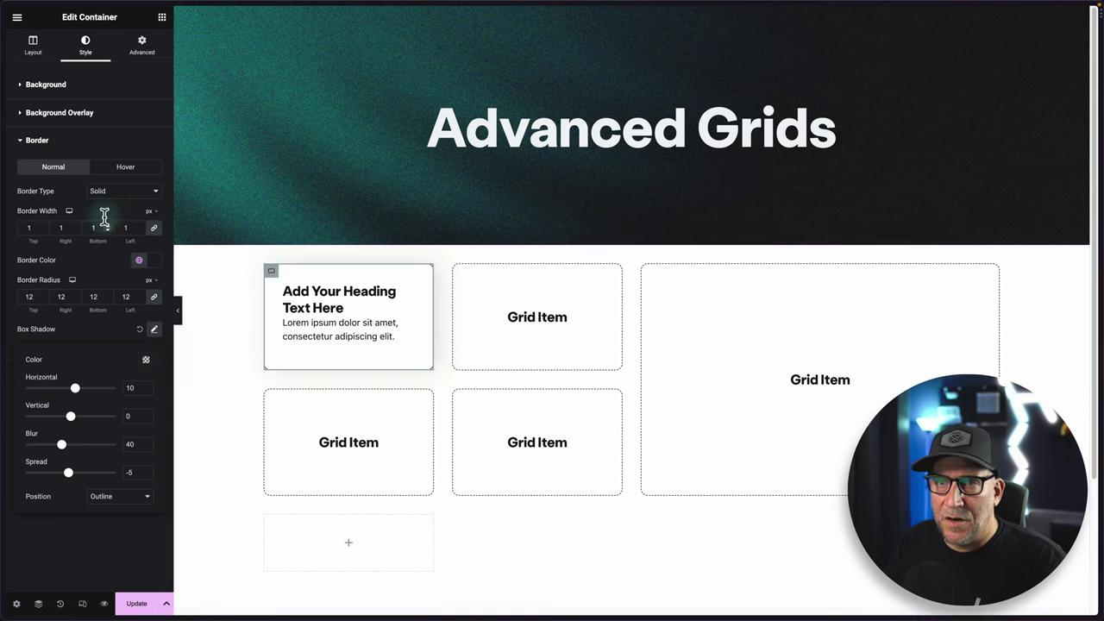
Keep the border Solid and make its colour almost fully transparent.
{"action": "left_click", "coordinate": [128, 192]}
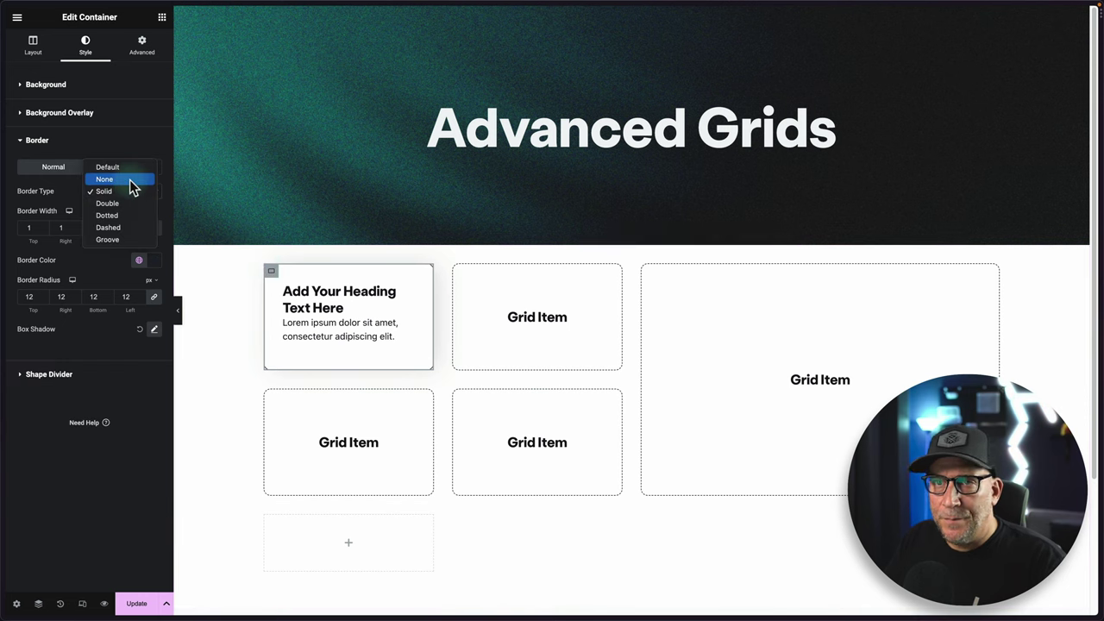
{"action": "left_click", "coordinate": [114, 264]}
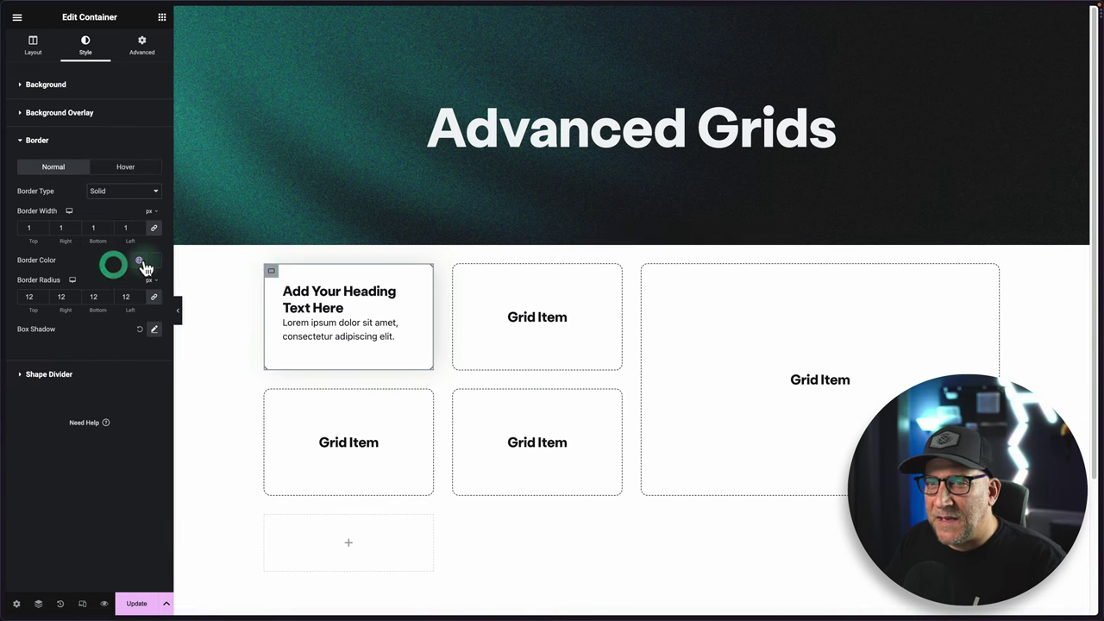
{"action": "left_click", "coordinate": [155, 259]}
{"action": "left_click_drag", "start_coordinate": [221, 412], "coordinate": [109, 409]}
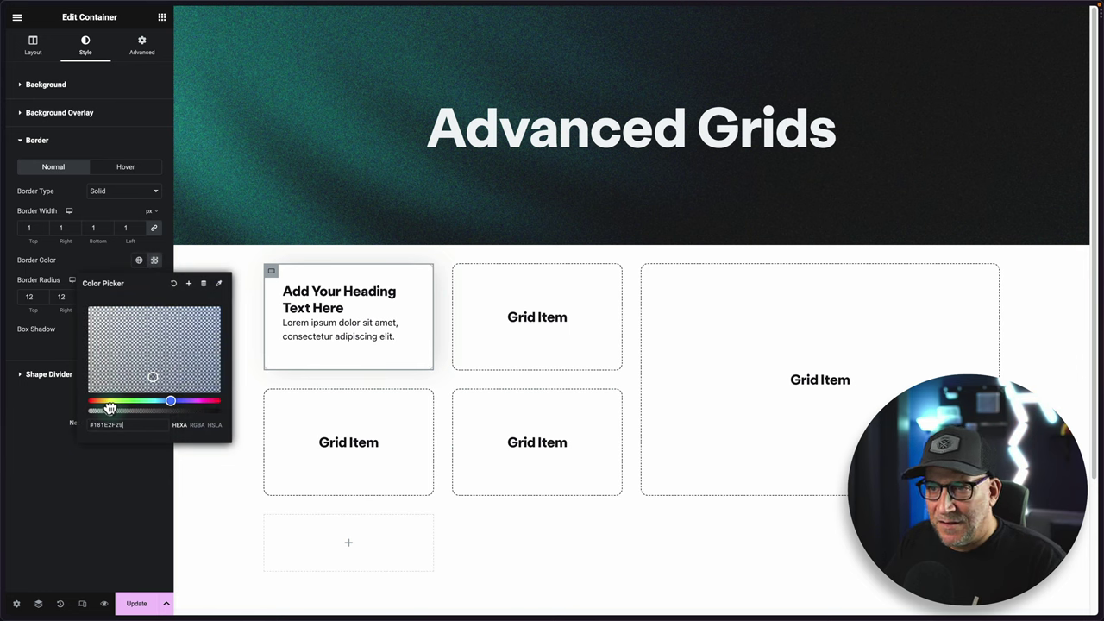
{"action": "left_click", "coordinate": [52, 466]}
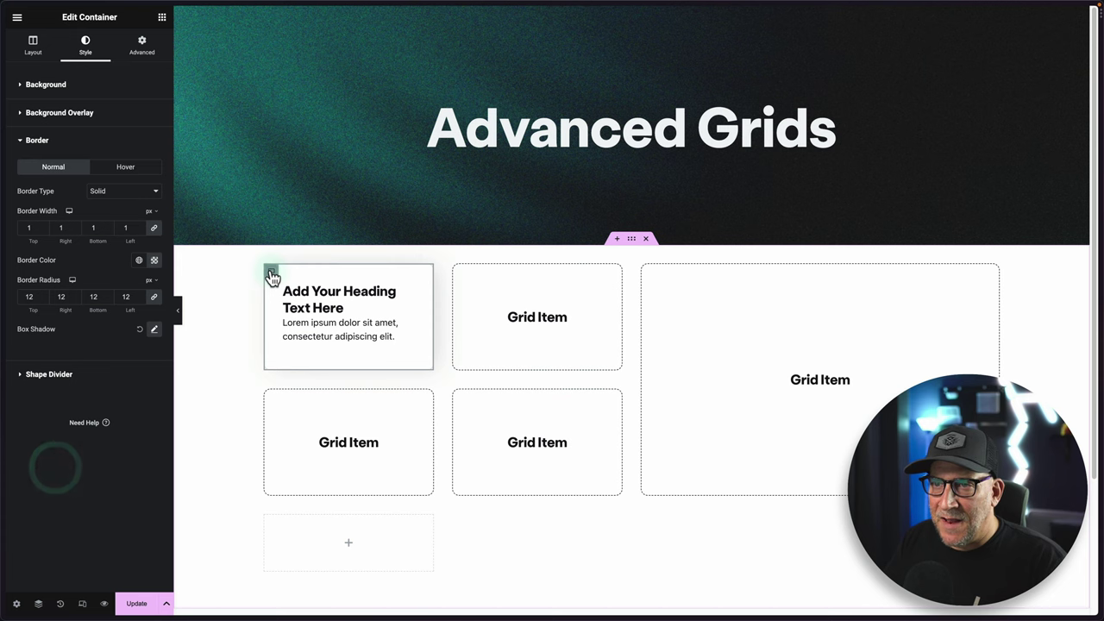
Copy the heading card and paste its style onto Grid Items 2, 4 and 3.
{"action": "left_click", "coordinate": [270, 273]}
{"action": "right_click", "coordinate": [271, 274]}
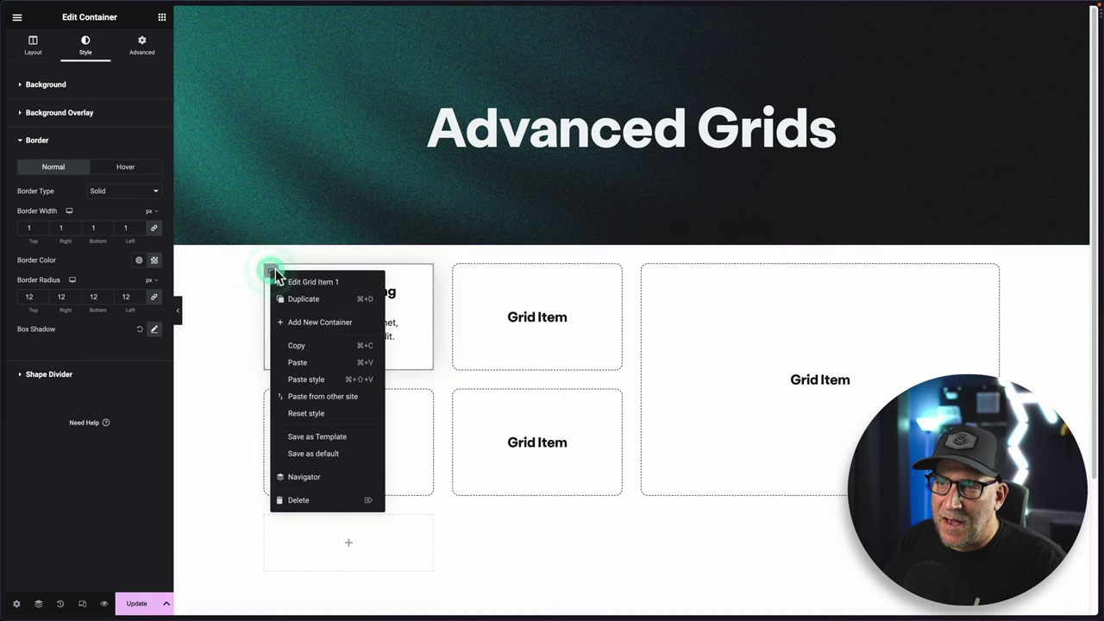
{"action": "left_click", "coordinate": [292, 345]}
{"action": "right_click", "coordinate": [470, 274]}
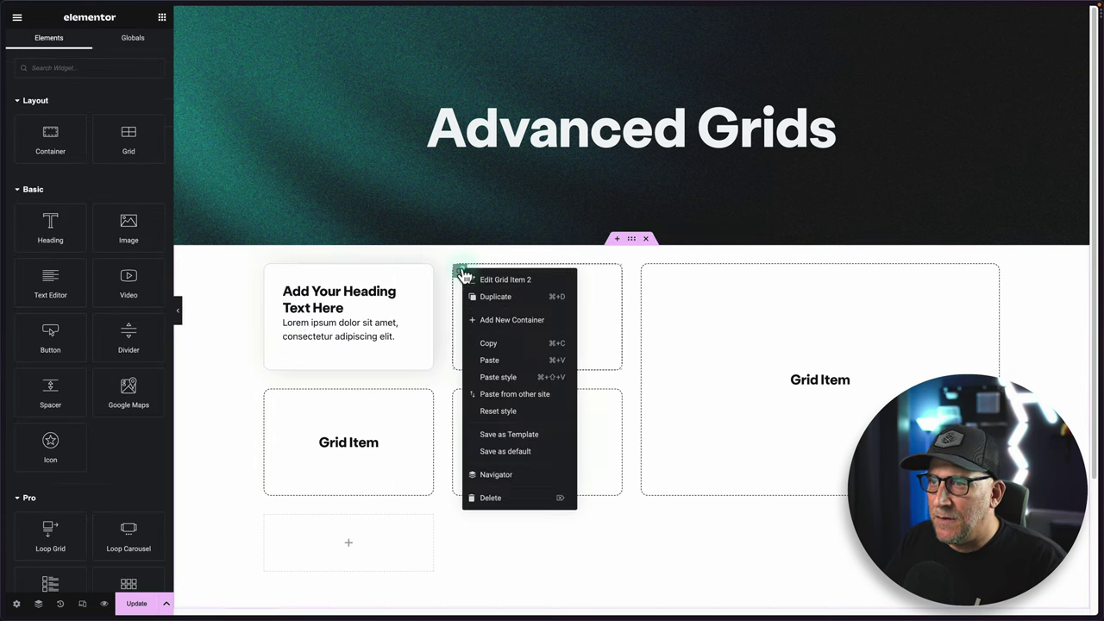
{"action": "left_click", "coordinate": [489, 374]}
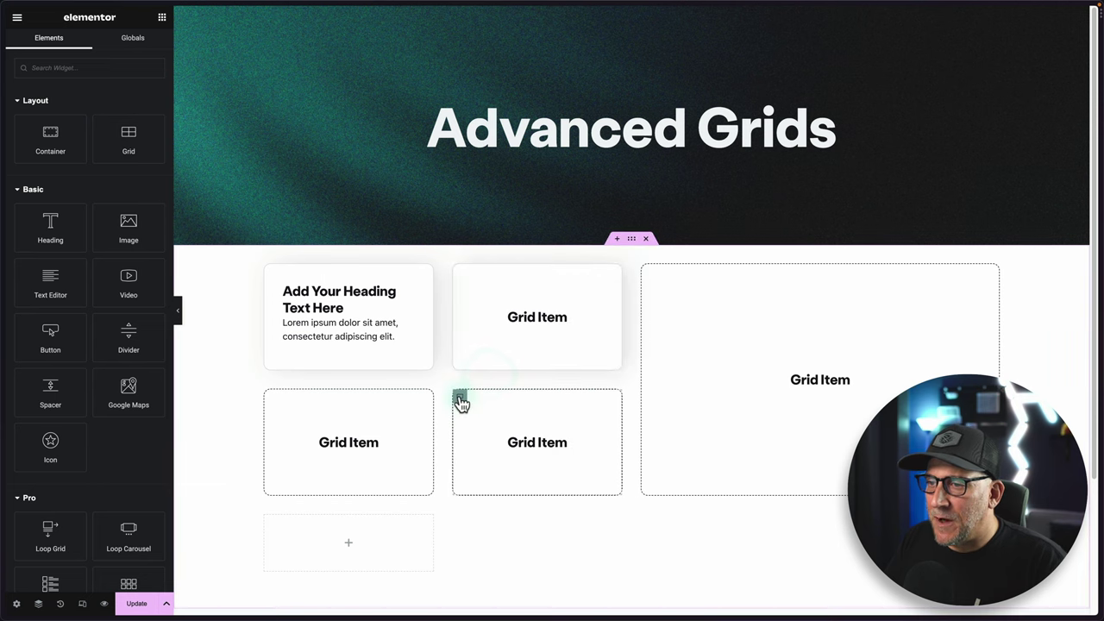
{"action": "right_click", "coordinate": [460, 396]}
{"action": "left_click", "coordinate": [488, 483]}
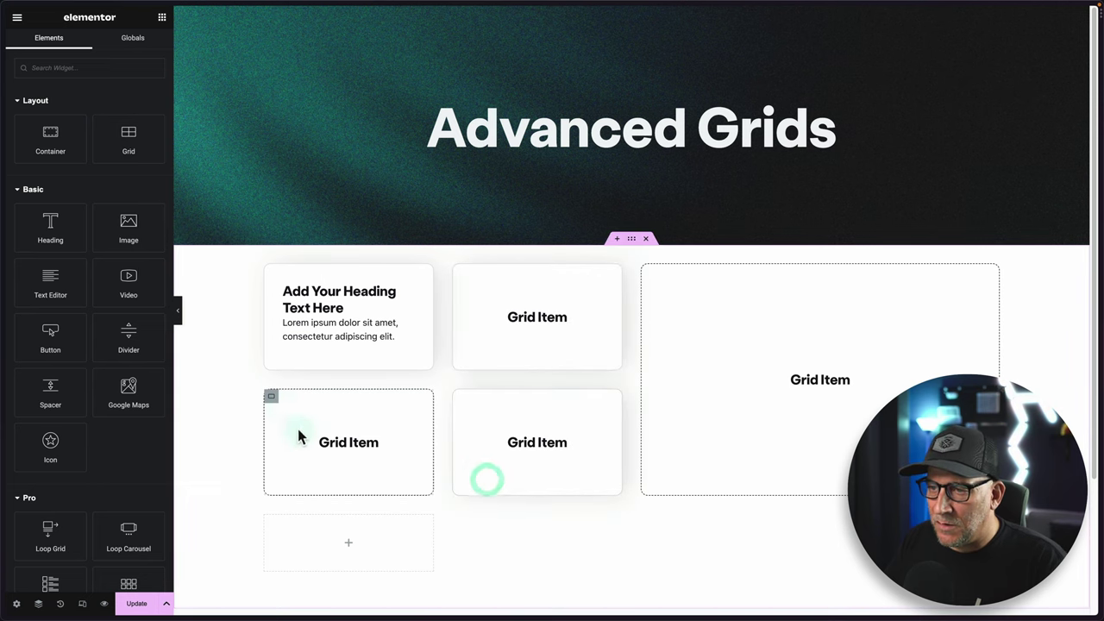
{"action": "right_click", "coordinate": [273, 396]}
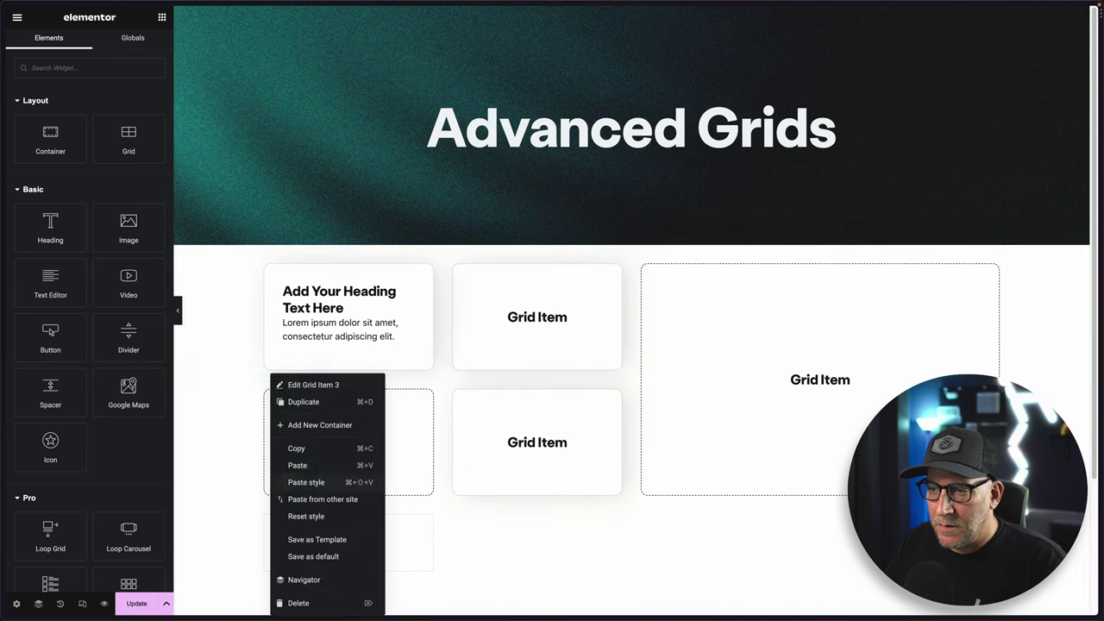
{"action": "left_click", "coordinate": [302, 484]}
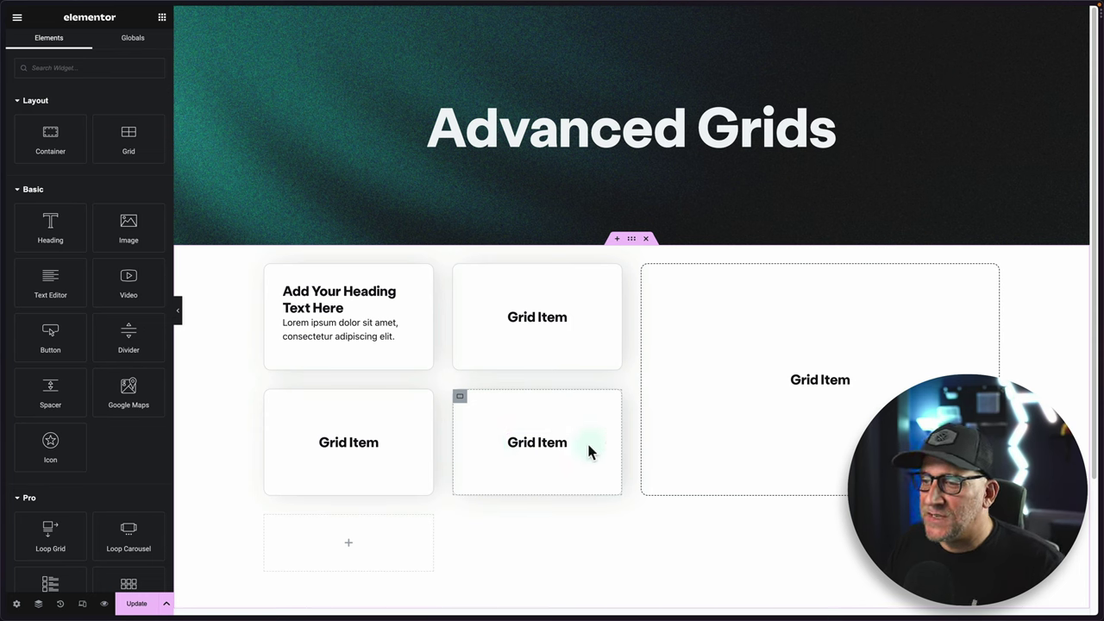
Add a Button below the lower-middle card's heading, colouring it Primary White.
{"action": "left_click", "coordinate": [563, 446]}
{"action": "left_click", "coordinate": [161, 18]}
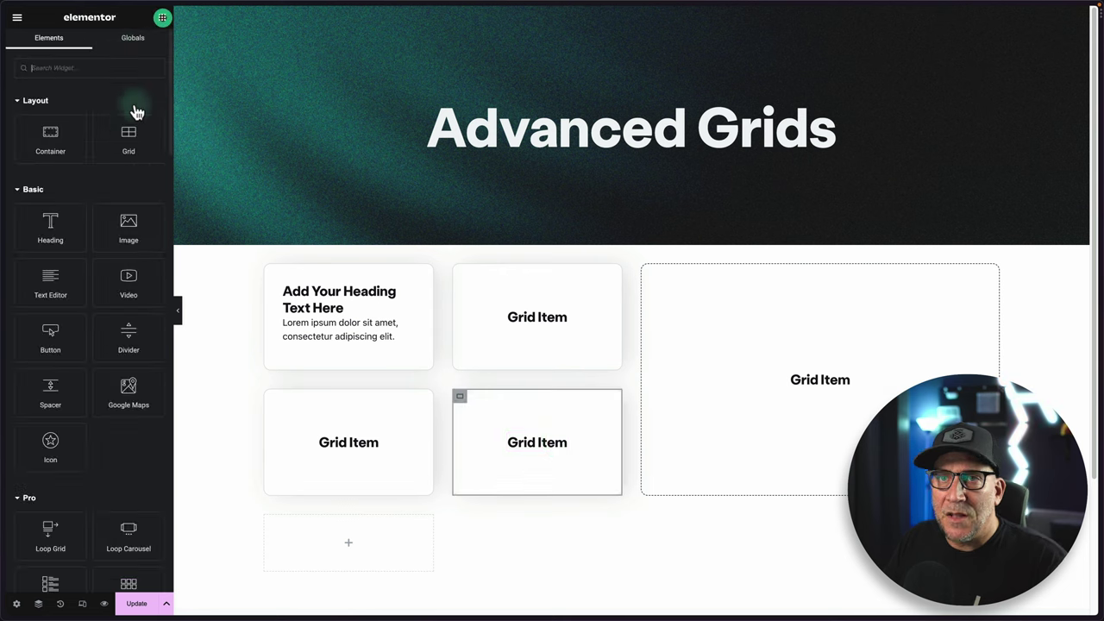
{"action": "left_click_drag", "start_coordinate": [81, 358], "coordinate": [552, 446]}
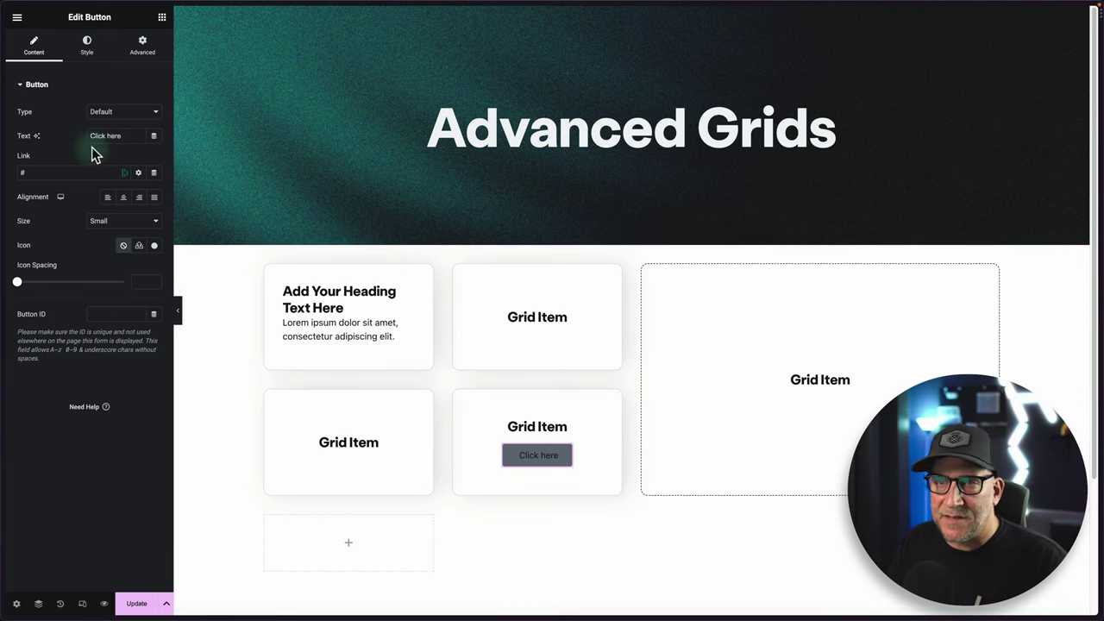
{"action": "left_click", "coordinate": [87, 47]}
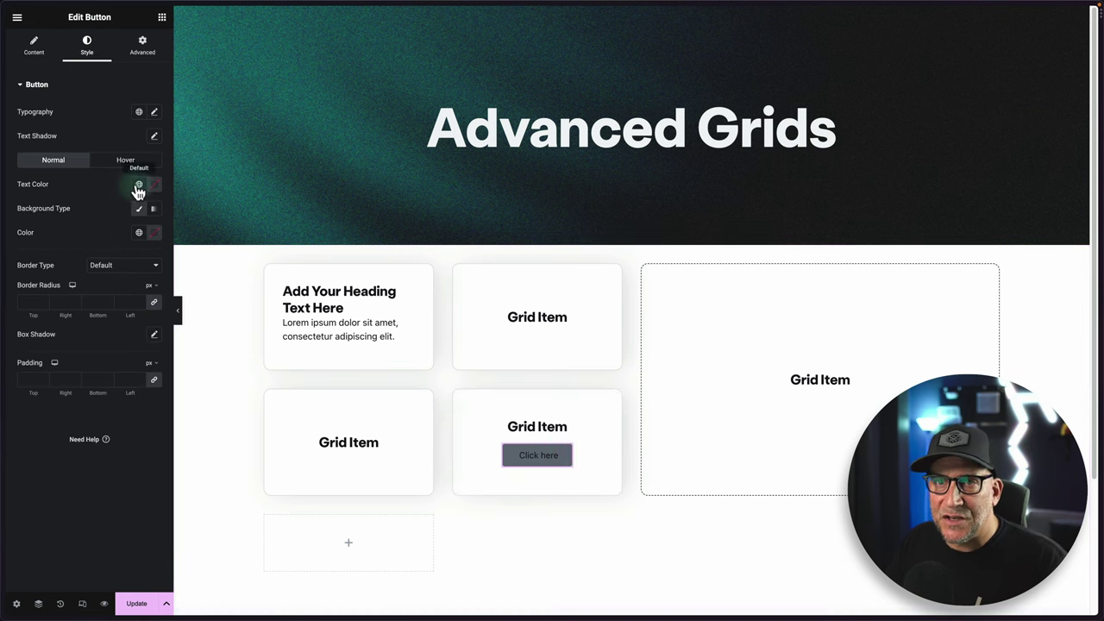
{"action": "left_click", "coordinate": [139, 231]}
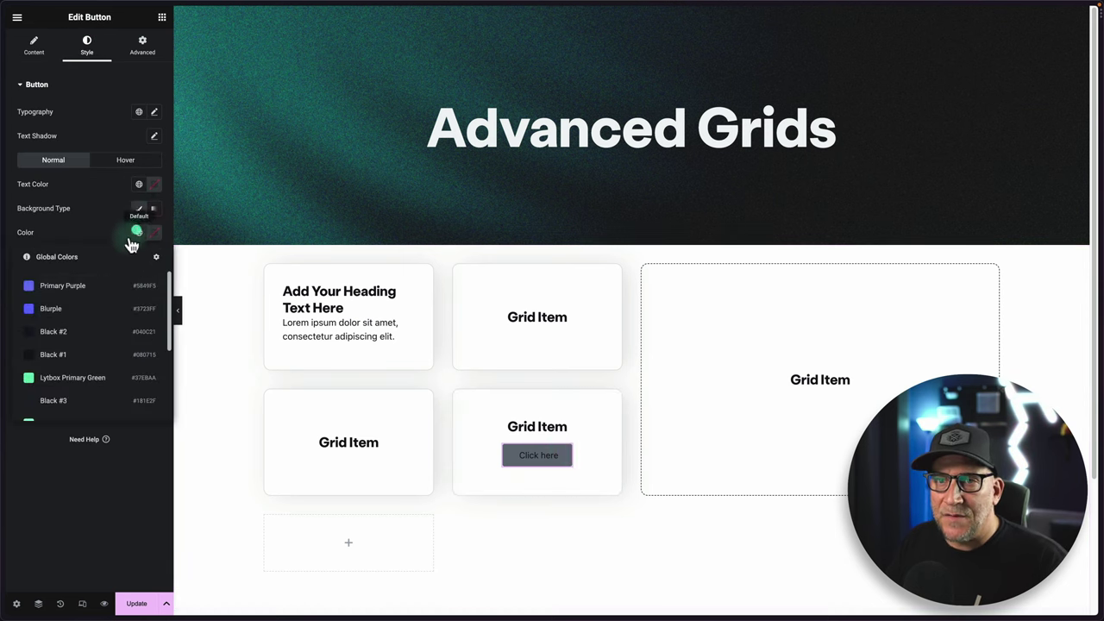
{"action": "scroll", "coordinate": [81, 374], "scroll_direction": "down", "scroll_amount": 3}
{"action": "left_click", "coordinate": [72, 362]}
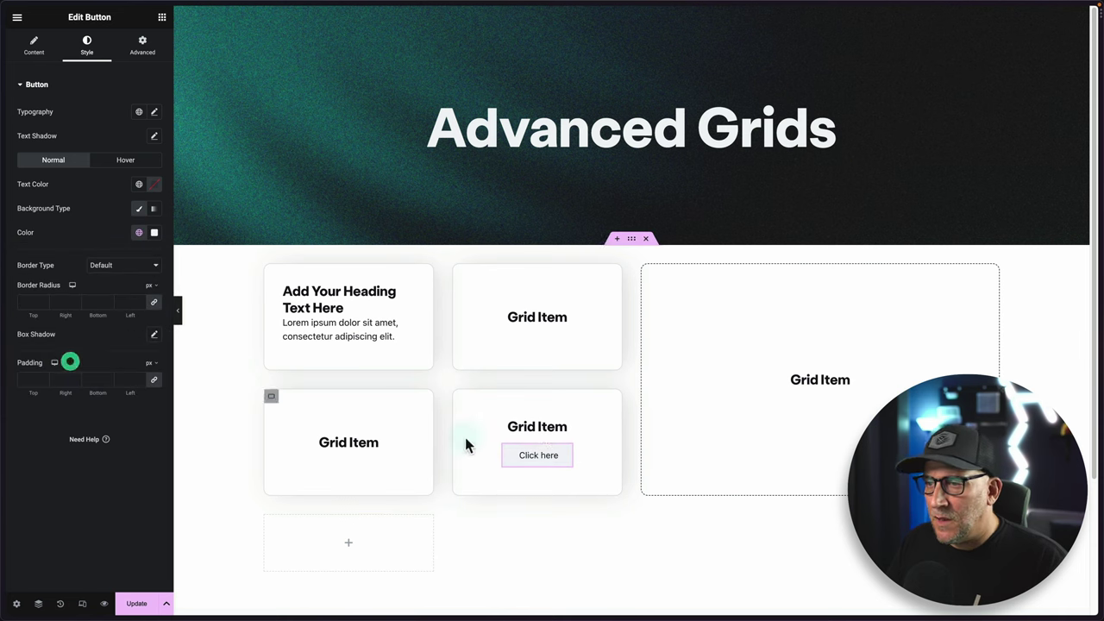
Set the lower-middle card's heading text colour to Primary White.
{"action": "left_click", "coordinate": [559, 427]}
{"action": "left_click", "coordinate": [89, 45]}
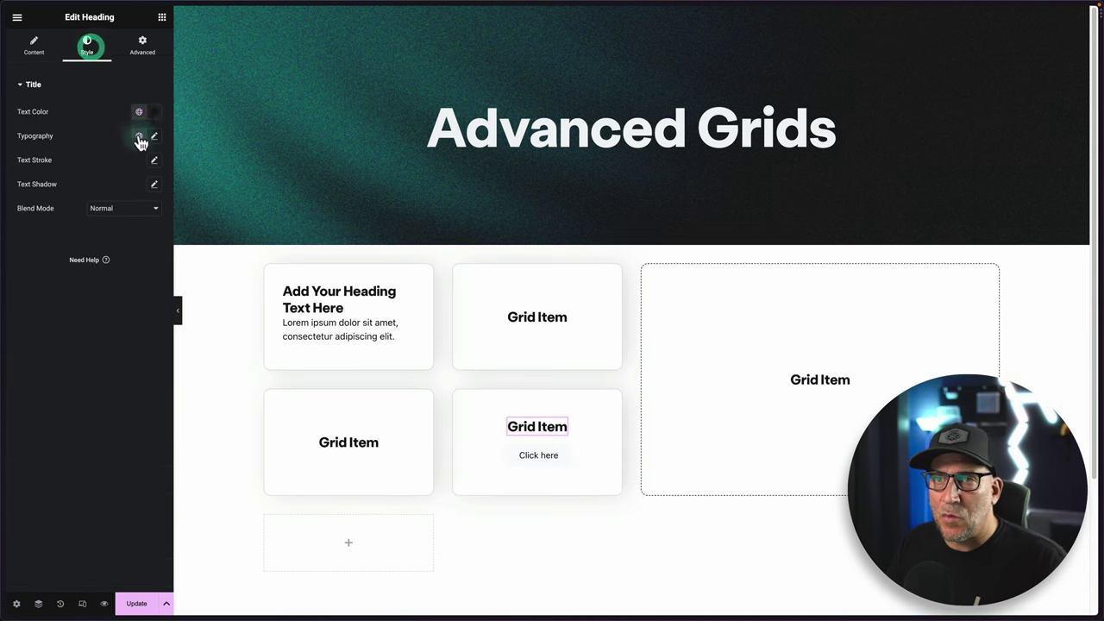
{"action": "left_click", "coordinate": [138, 112]}
{"action": "scroll", "coordinate": [77, 281], "scroll_direction": "down", "scroll_amount": 3}
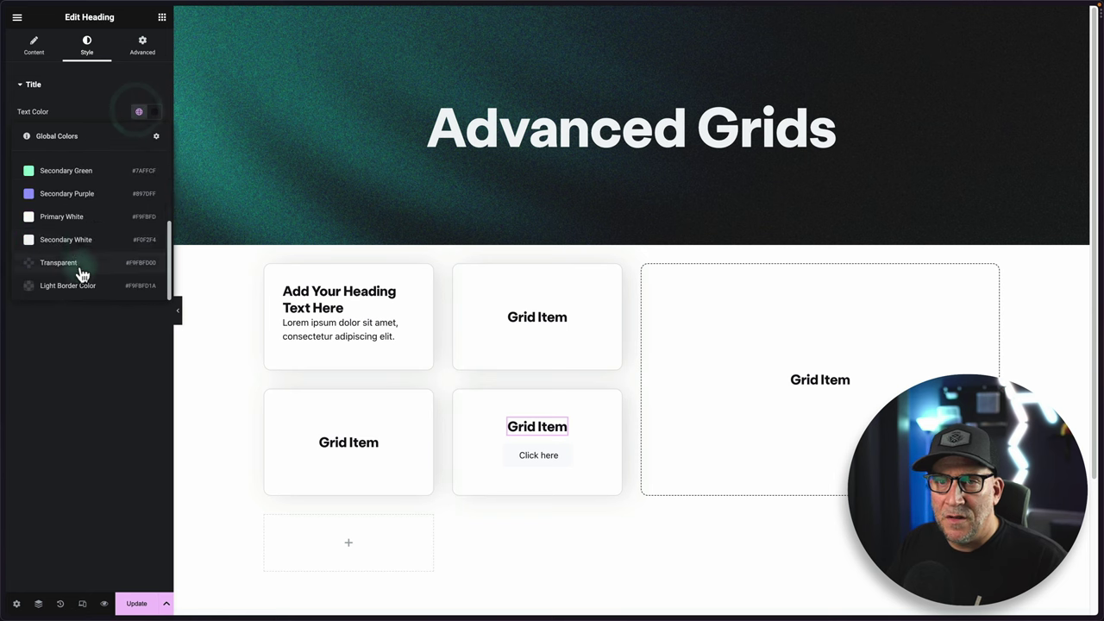
{"action": "left_click", "coordinate": [80, 221]}
Fill the lower-middle card's container background with the global Blurple colour.
{"action": "left_click", "coordinate": [460, 397]}
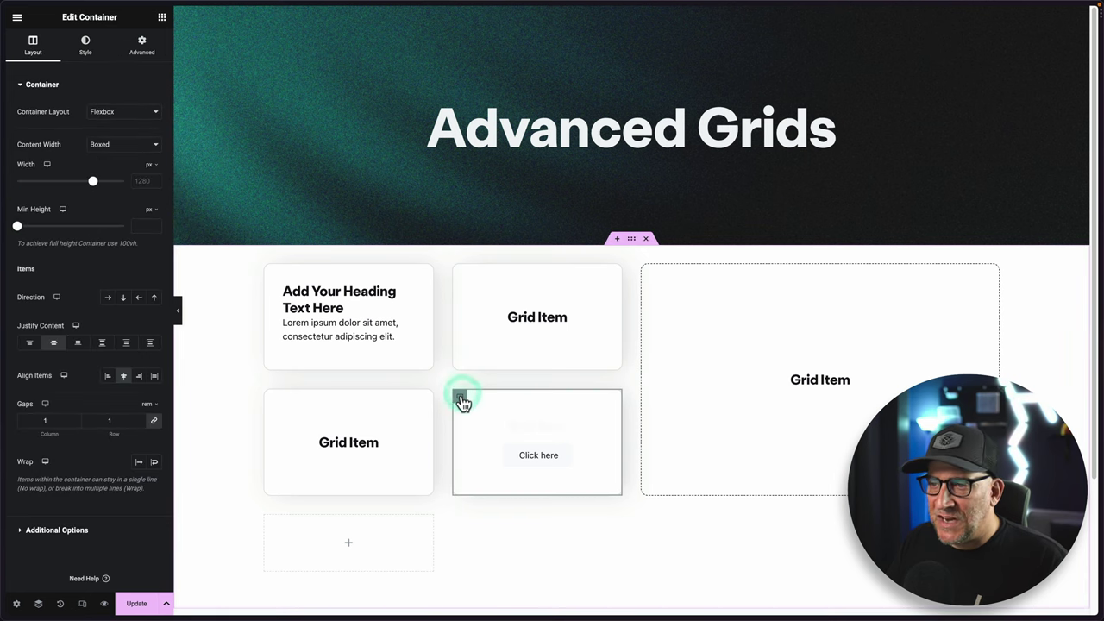
{"action": "left_click", "coordinate": [85, 45]}
{"action": "left_click", "coordinate": [110, 136]}
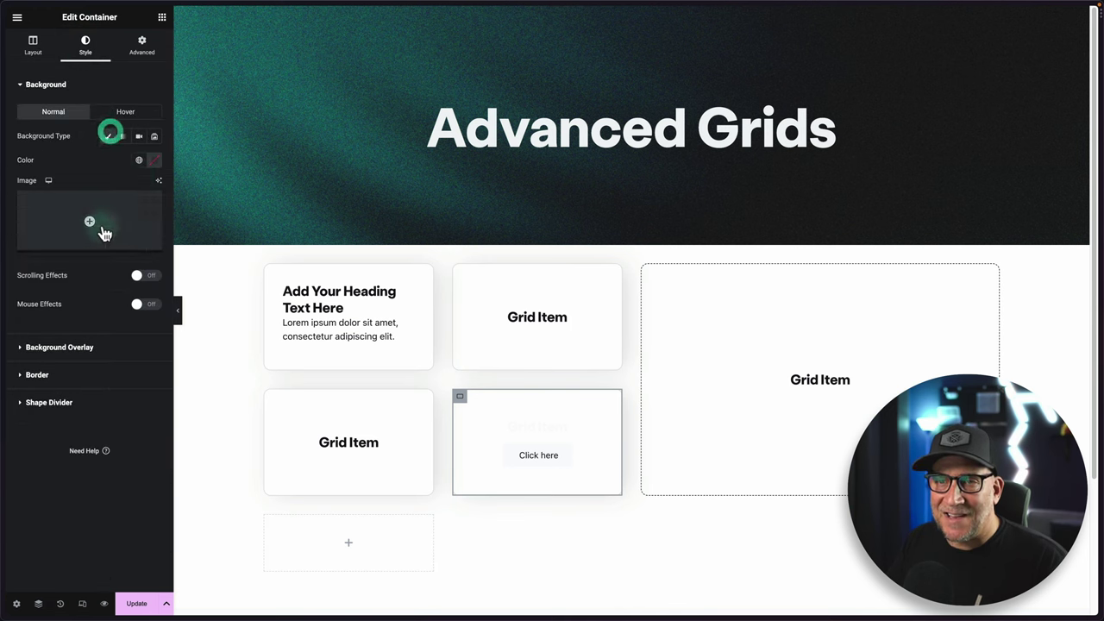
{"action": "left_click", "coordinate": [139, 159]}
{"action": "left_click", "coordinate": [64, 238]}
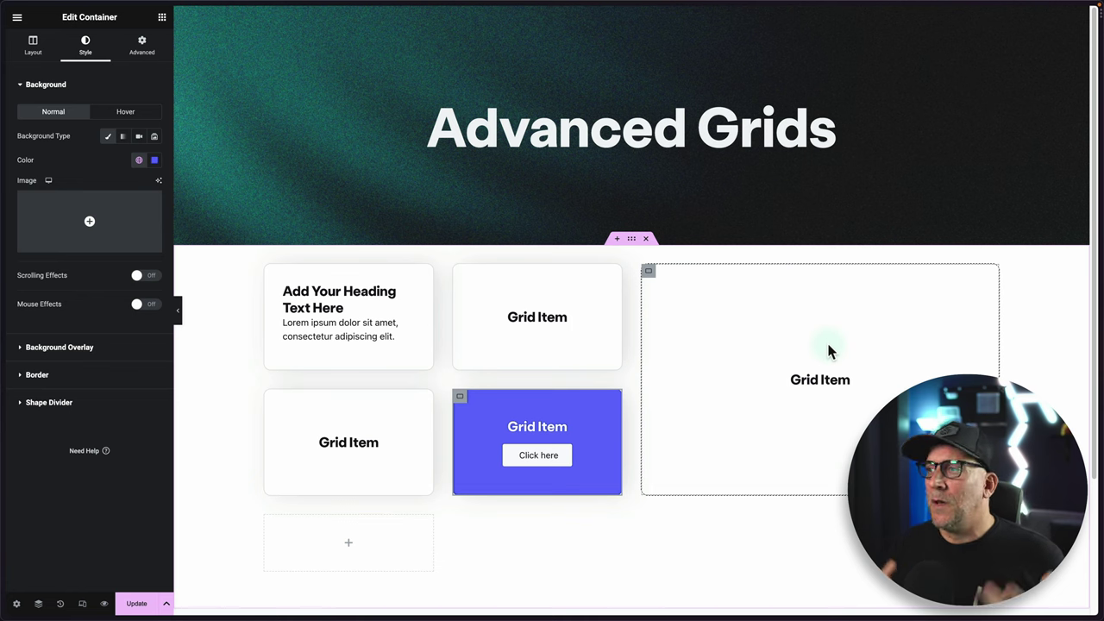
Give the tall right item a centred, no-repeat, cover background of the laptop and mug photo.
{"action": "left_click", "coordinate": [649, 274]}
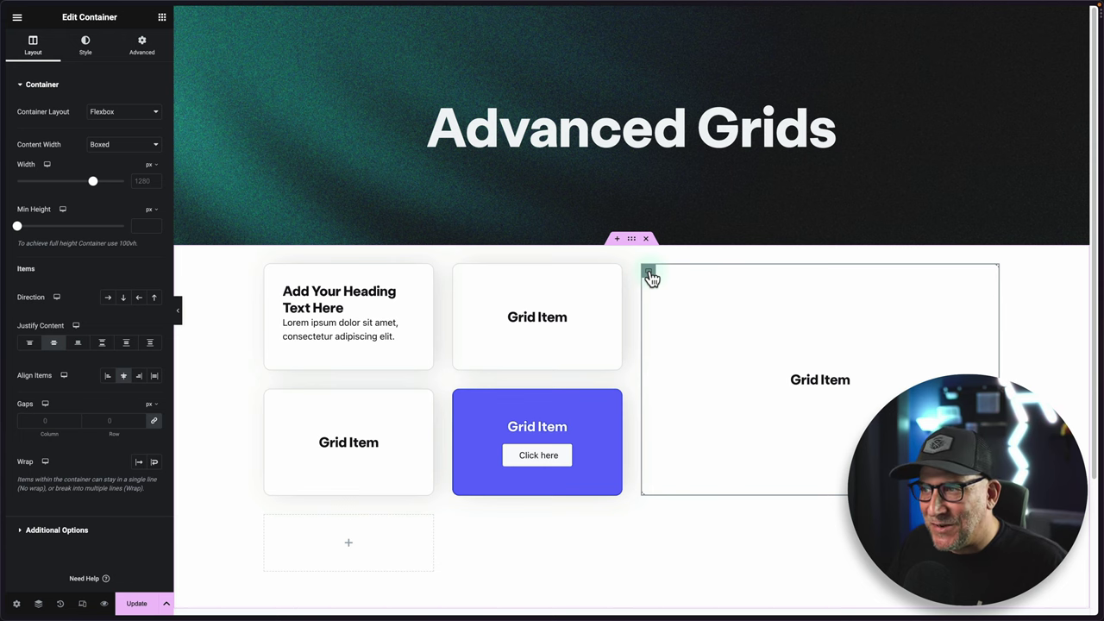
{"action": "left_click", "coordinate": [86, 47]}
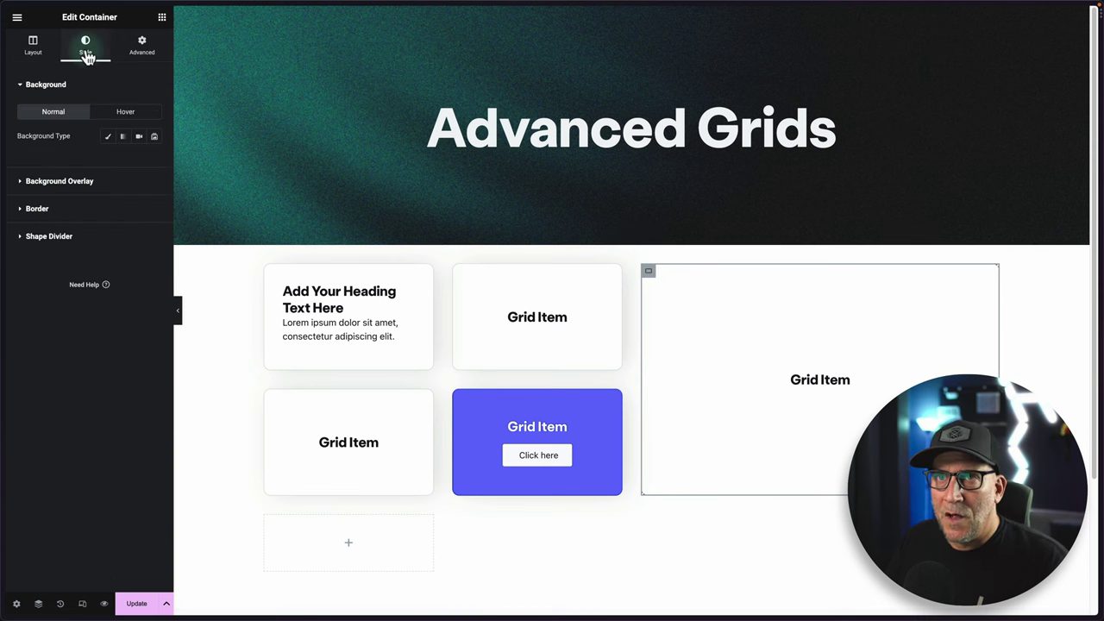
{"action": "left_click", "coordinate": [108, 136]}
{"action": "left_click", "coordinate": [93, 210]}
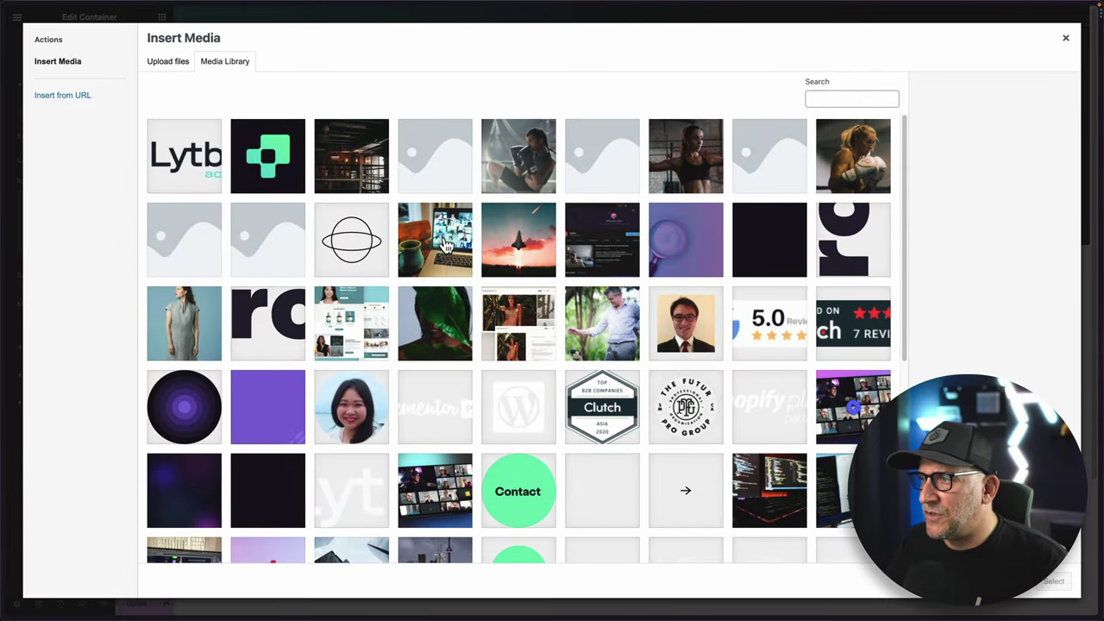
{"action": "left_click", "coordinate": [446, 246]}
{"action": "left_click", "coordinate": [1054, 585]}
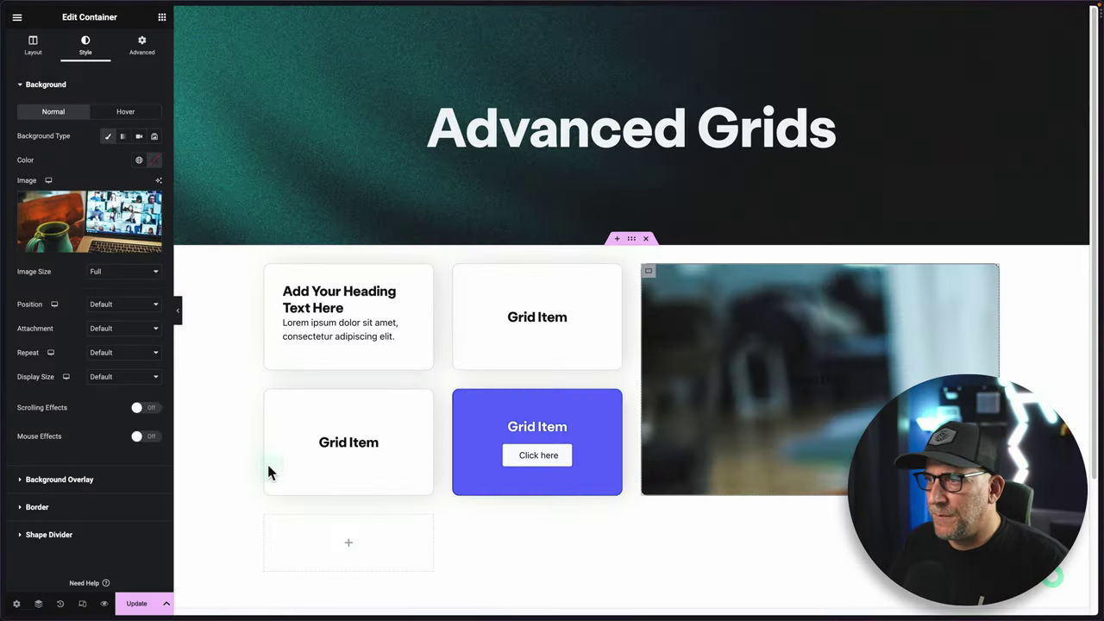
{"action": "left_click", "coordinate": [102, 304]}
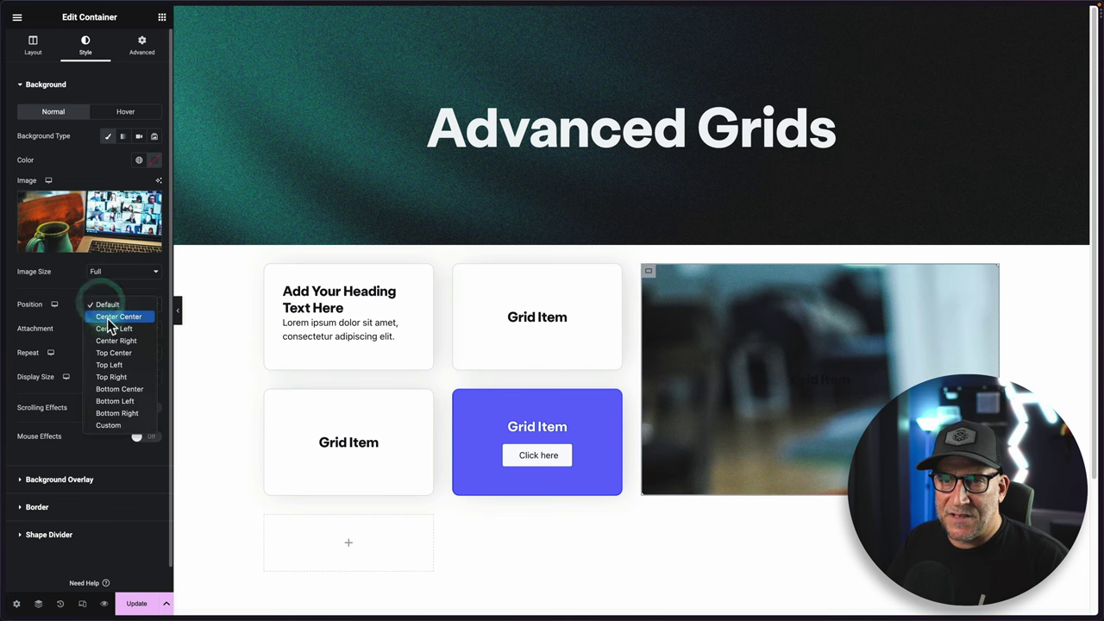
{"action": "left_click", "coordinate": [107, 318]}
{"action": "left_click", "coordinate": [108, 354]}
{"action": "left_click", "coordinate": [111, 364]}
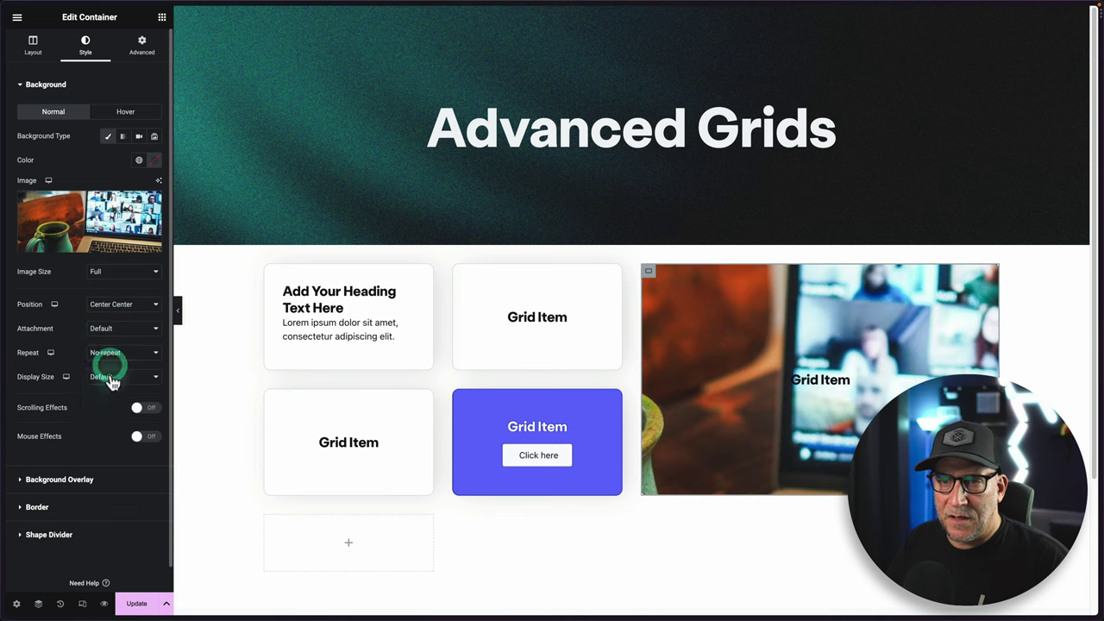
{"action": "left_click", "coordinate": [112, 377]}
{"action": "left_click", "coordinate": [115, 399]}
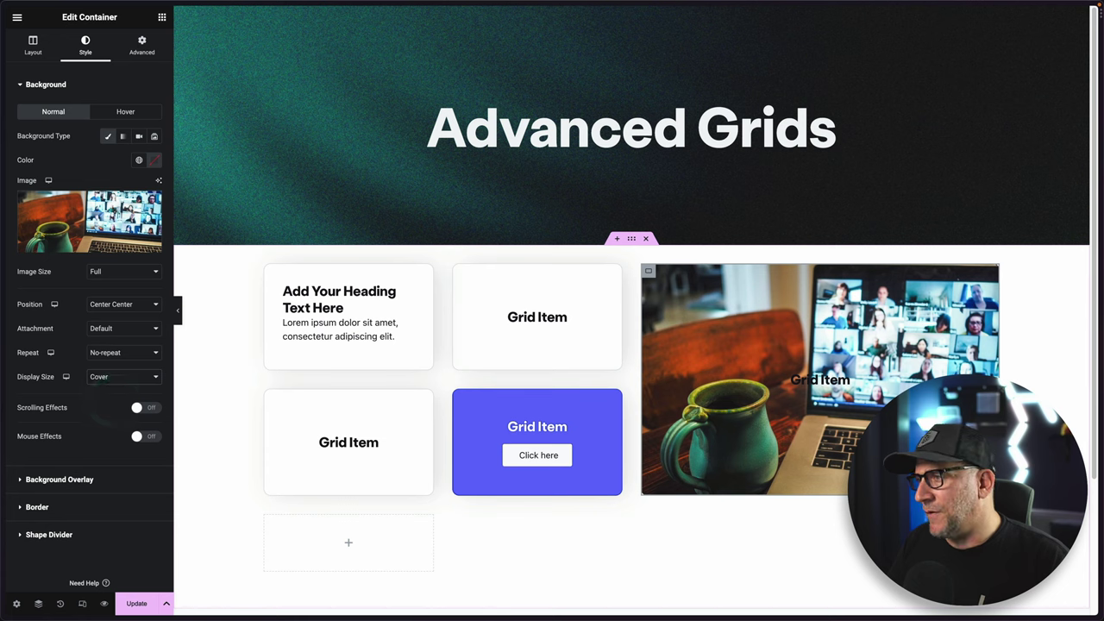
Delete the photo card's heading, set its border to None and padding to 0.
{"action": "key", "text": "Delete"}
{"action": "left_click", "coordinate": [649, 276]}
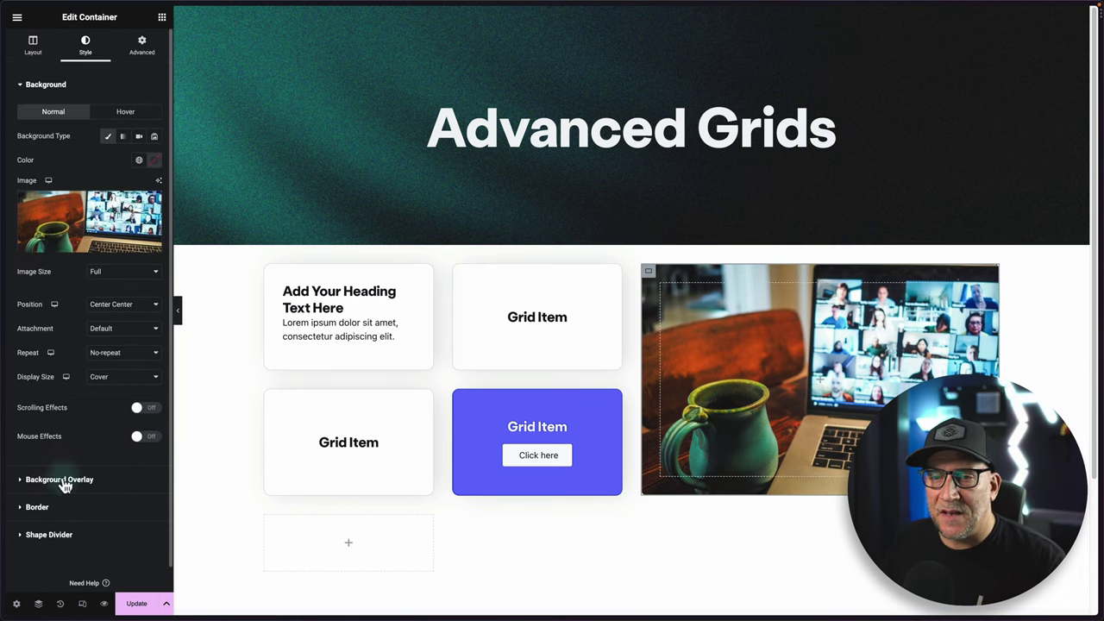
{"action": "left_click", "coordinate": [50, 510]}
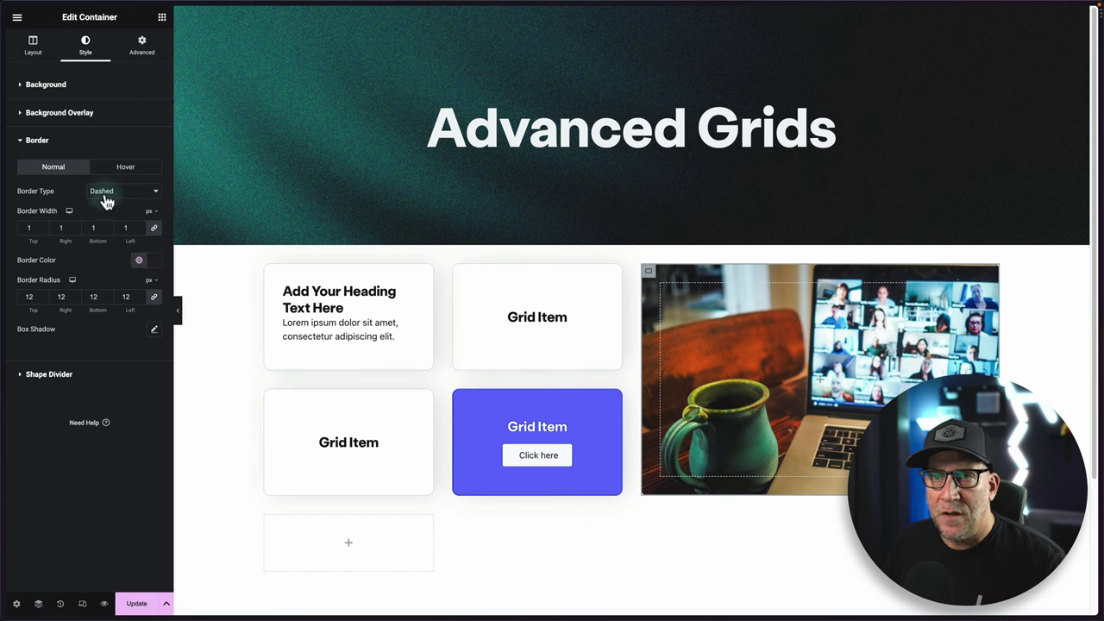
{"action": "left_click", "coordinate": [105, 143]}
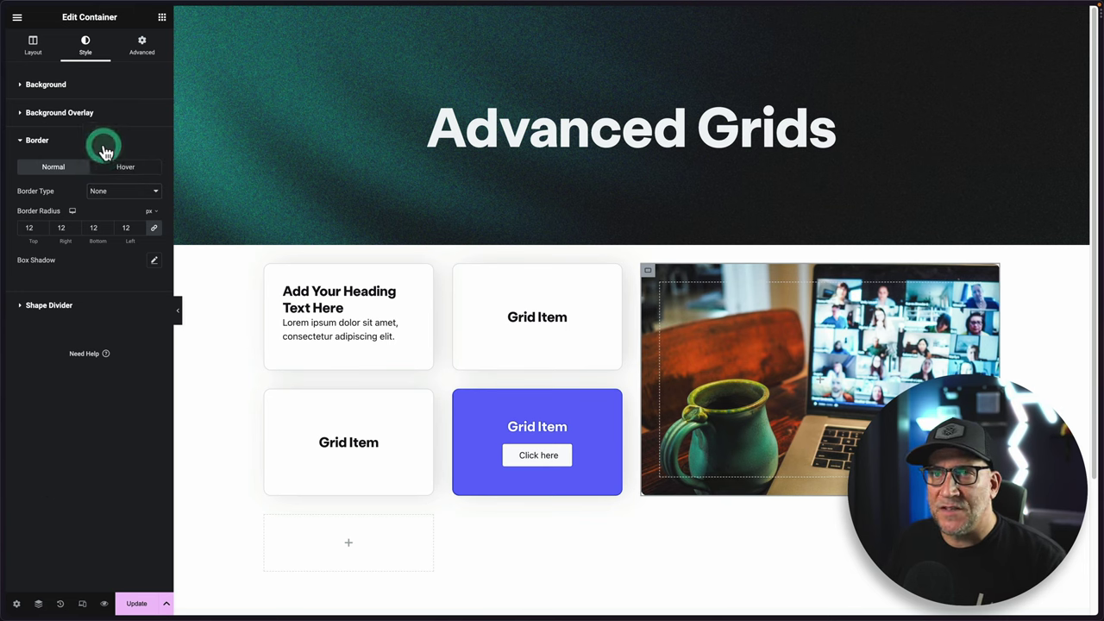
{"action": "left_click", "coordinate": [143, 46]}
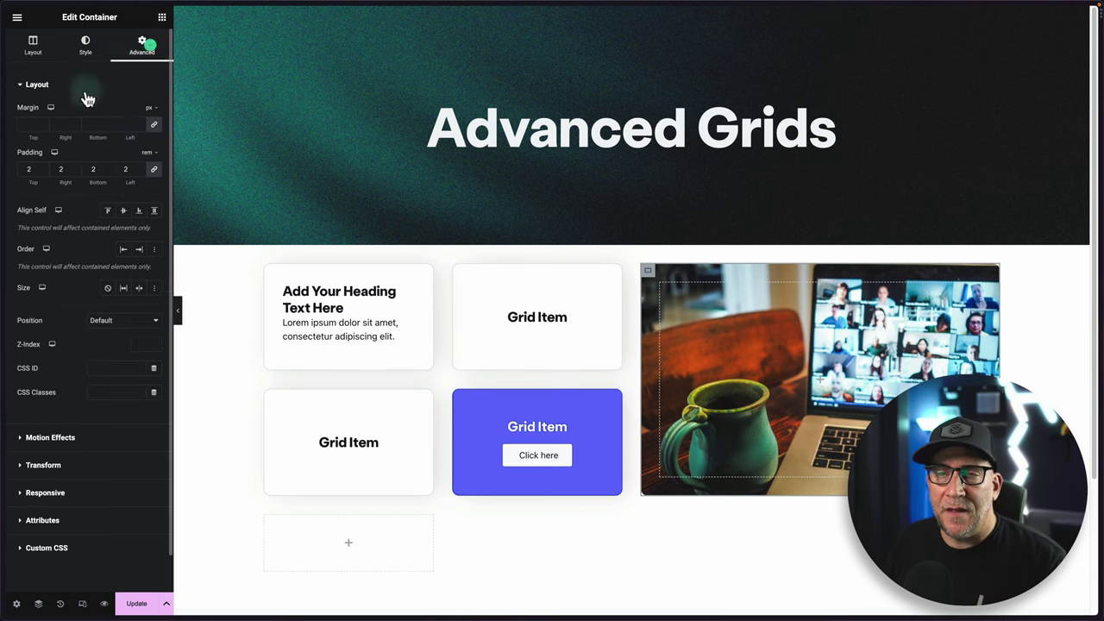
{"action": "left_click", "coordinate": [140, 172]}
{"action": "left_click", "coordinate": [139, 173]}
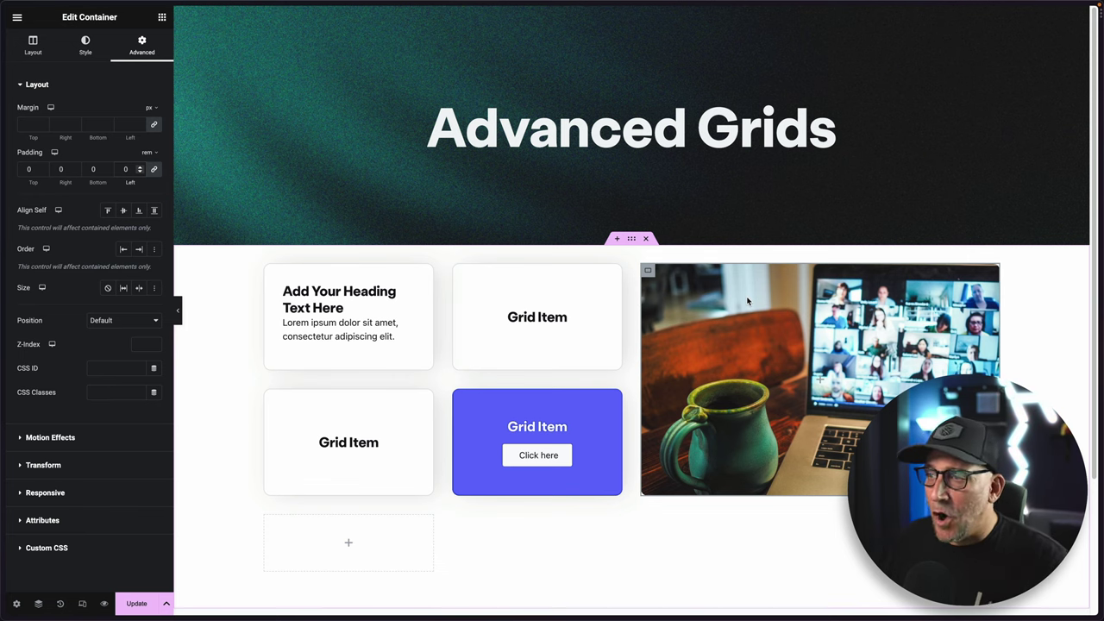
Preview the Advanced Grids page at tablet and mobile widths in Responsive Mode.
{"action": "left_click", "coordinate": [83, 607]}
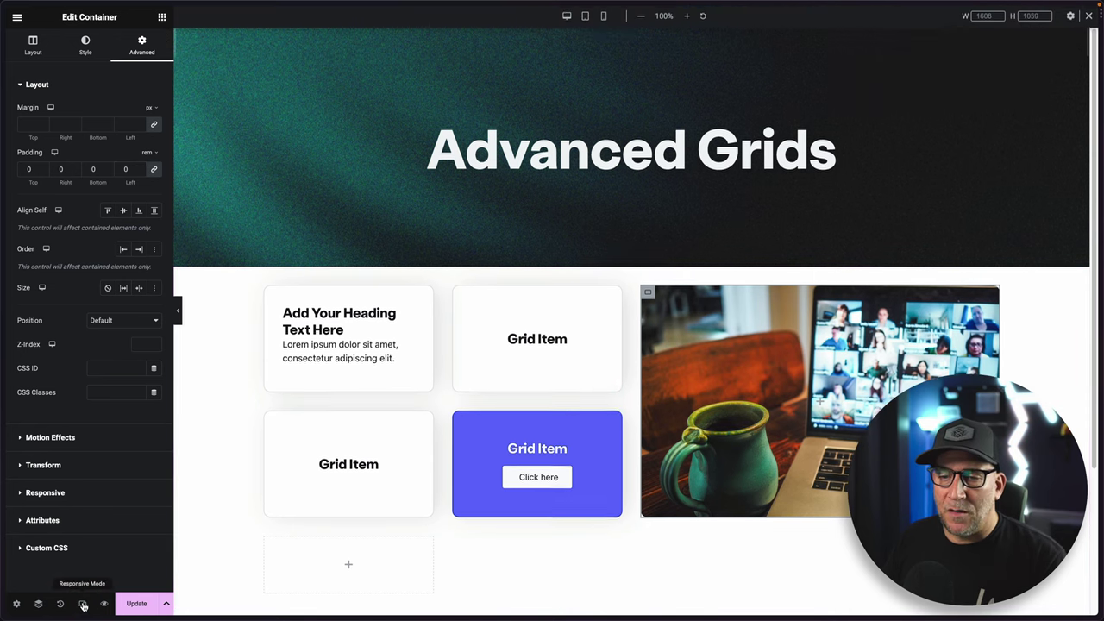
{"action": "left_click", "coordinate": [585, 17]}
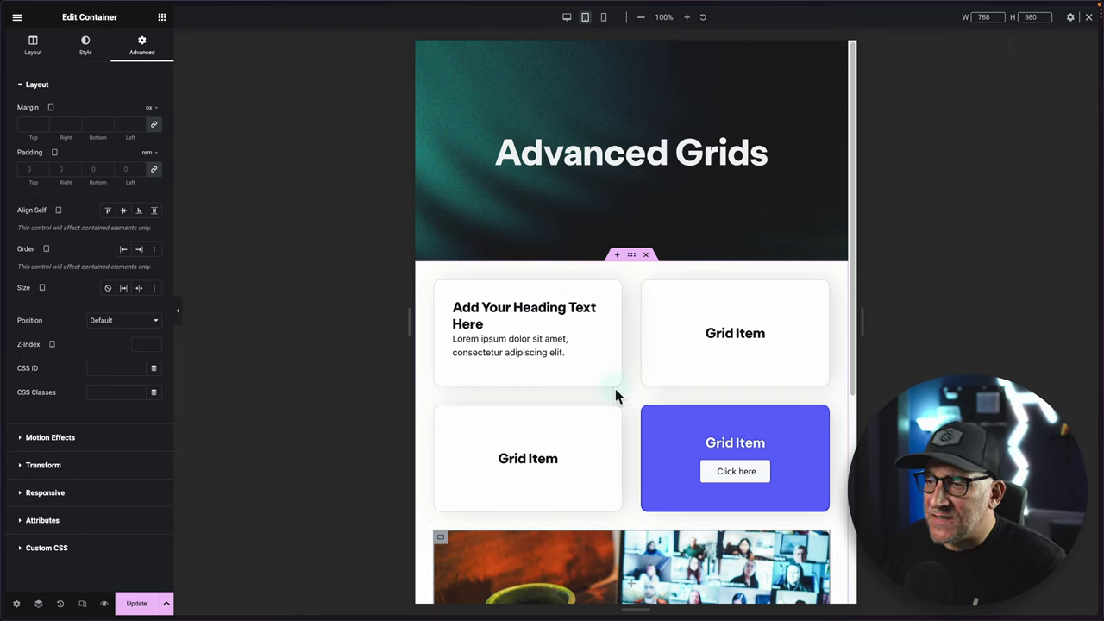
{"action": "scroll", "coordinate": [615, 392], "scroll_direction": "down", "scroll_amount": 3}
{"action": "left_click", "coordinate": [604, 17]}
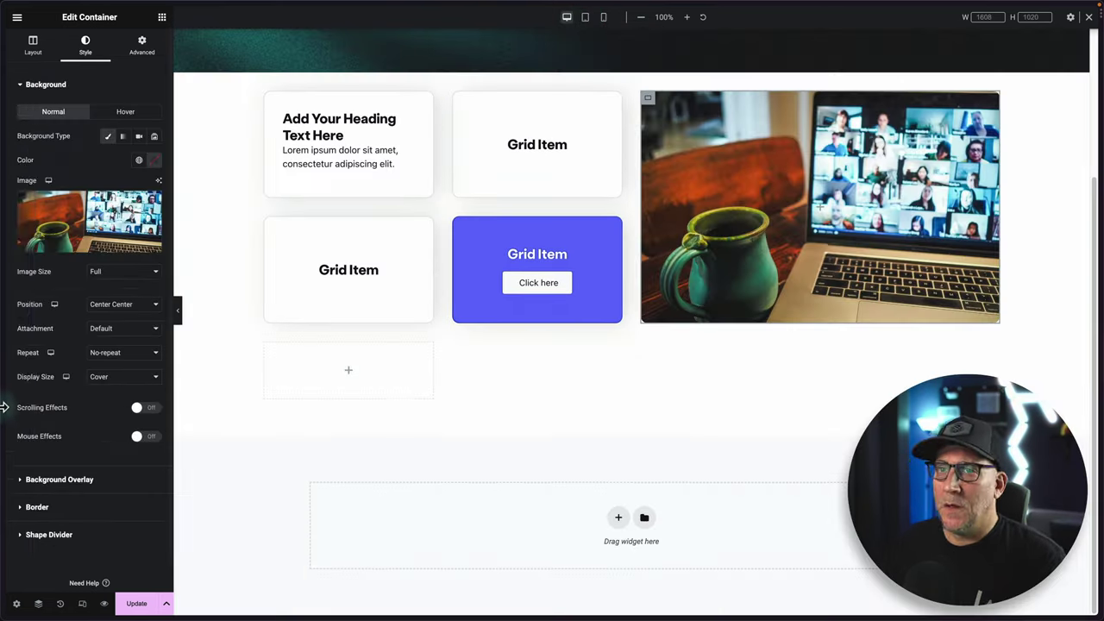
Preview the Advanced Grids Template at tablet and mobile widths, then return to desktop.
{"action": "mouse_move", "coordinate": [4, 401]}
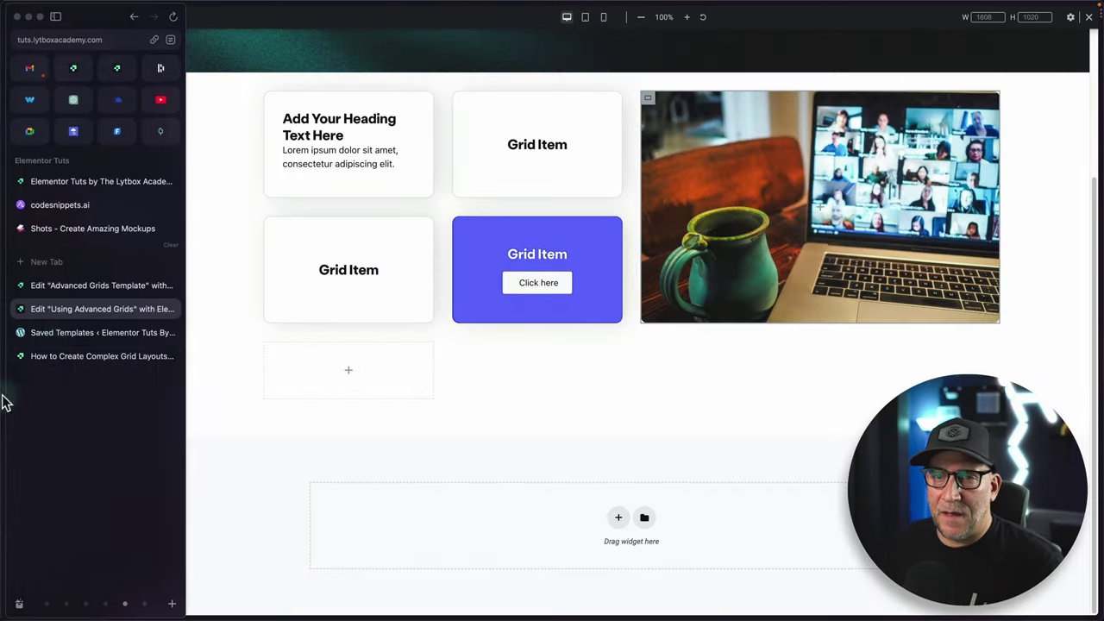
{"action": "left_click", "coordinate": [52, 287]}
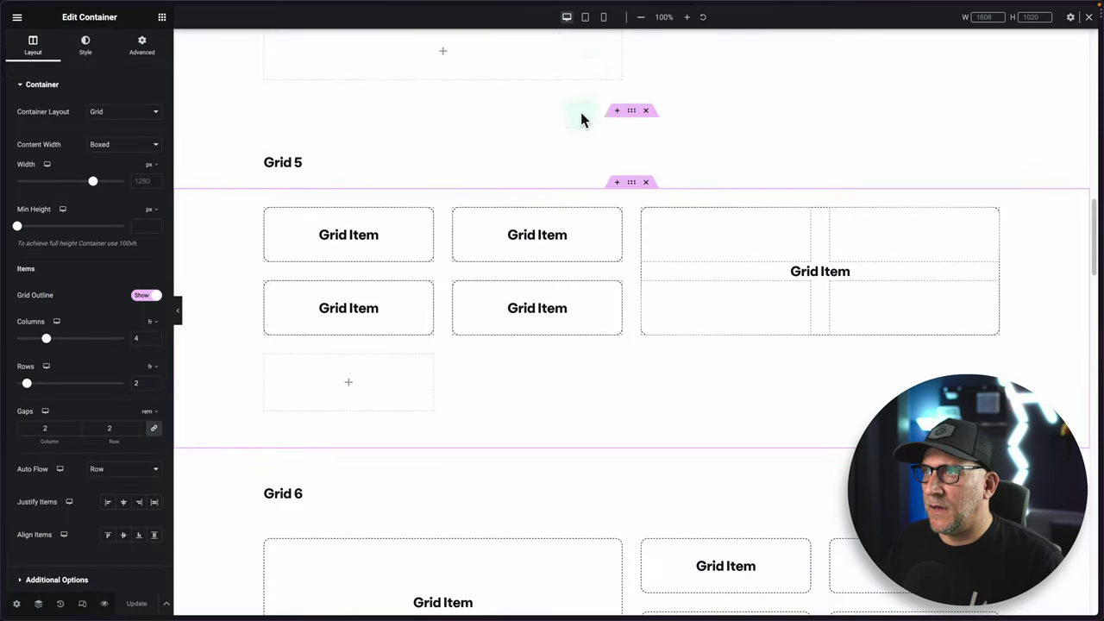
{"action": "left_click", "coordinate": [586, 18]}
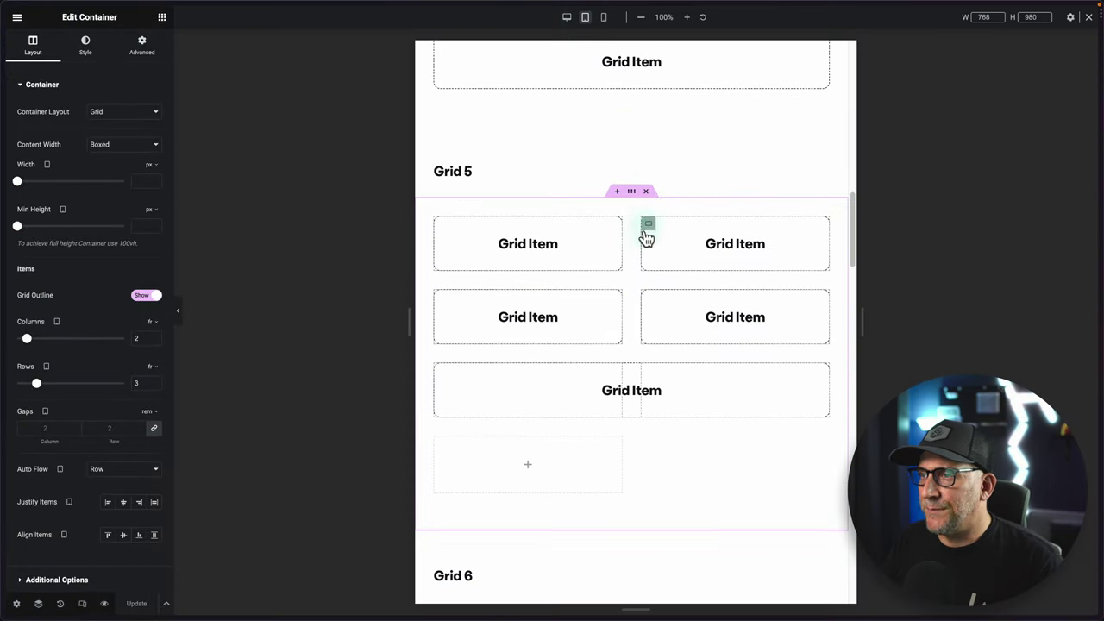
{"action": "scroll", "coordinate": [646, 238], "scroll_direction": "up", "scroll_amount": 5}
{"action": "left_click", "coordinate": [604, 18]}
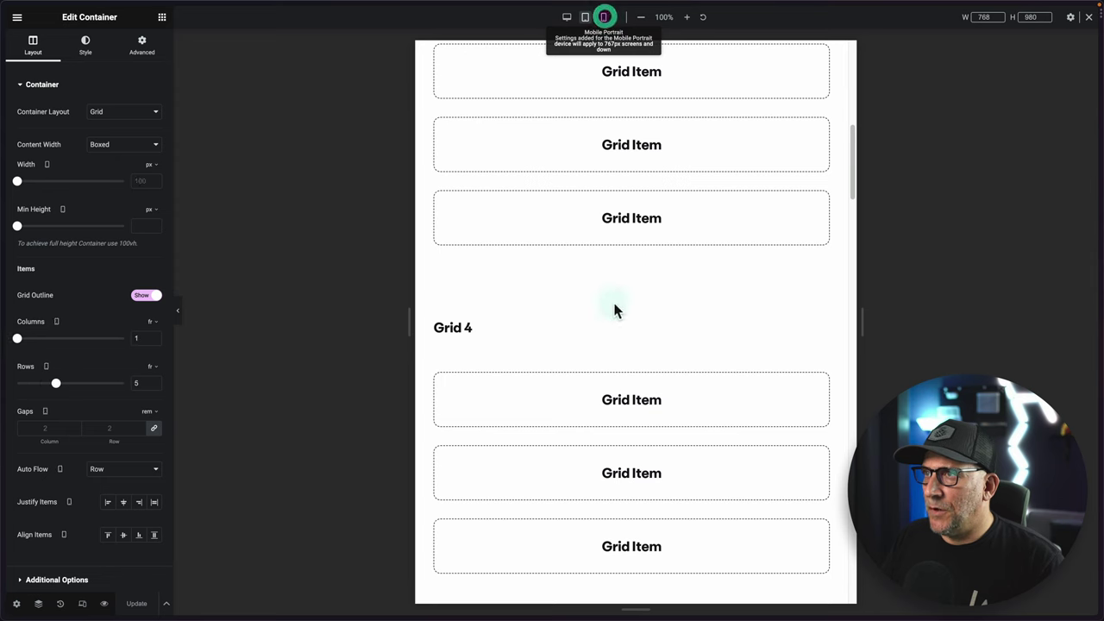
{"action": "left_click", "coordinate": [585, 17]}
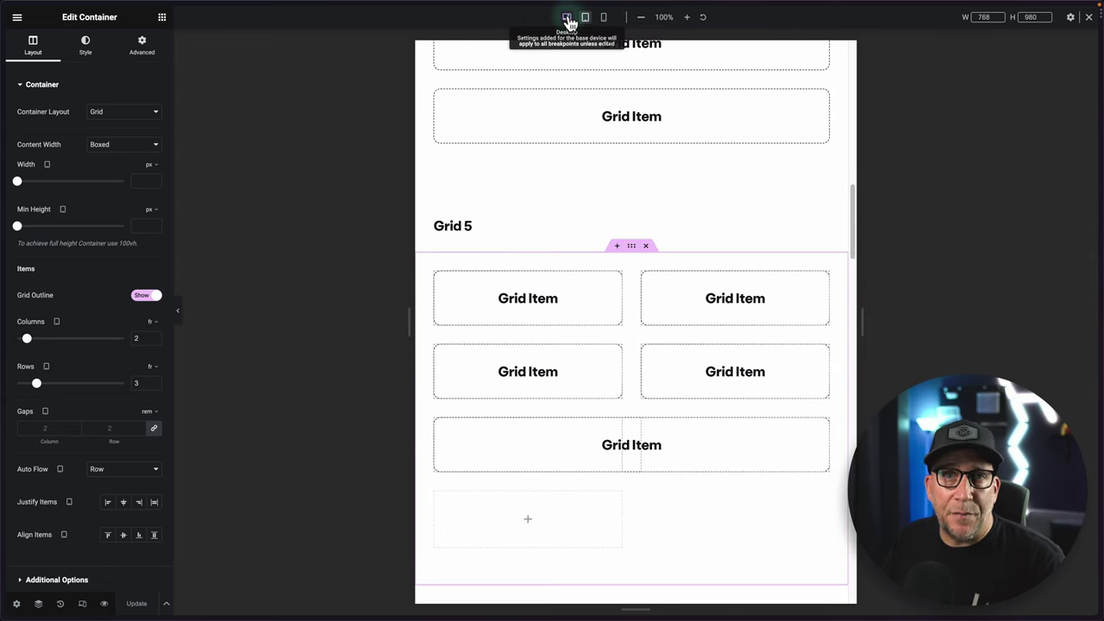
{"action": "left_click", "coordinate": [568, 19]}
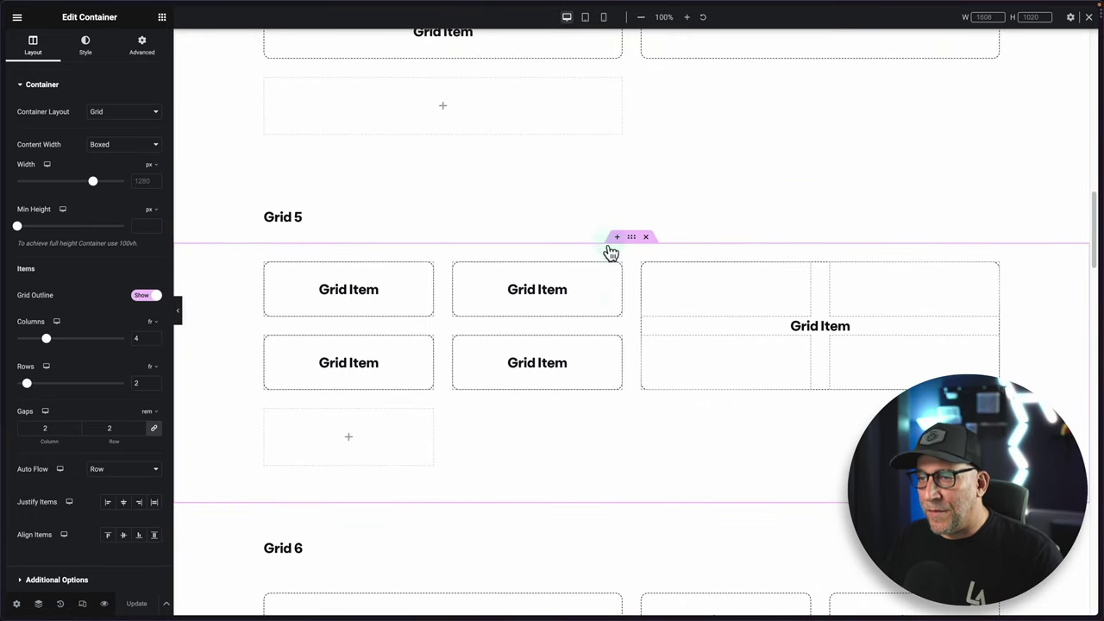
{"action": "scroll", "coordinate": [608, 251], "scroll_direction": "up", "scroll_amount": 1}
Return to the Using Advanced Grids editor and select the card grid container.
{"action": "mouse_move", "coordinate": [4, 276]}
{"action": "left_click", "coordinate": [55, 312]}
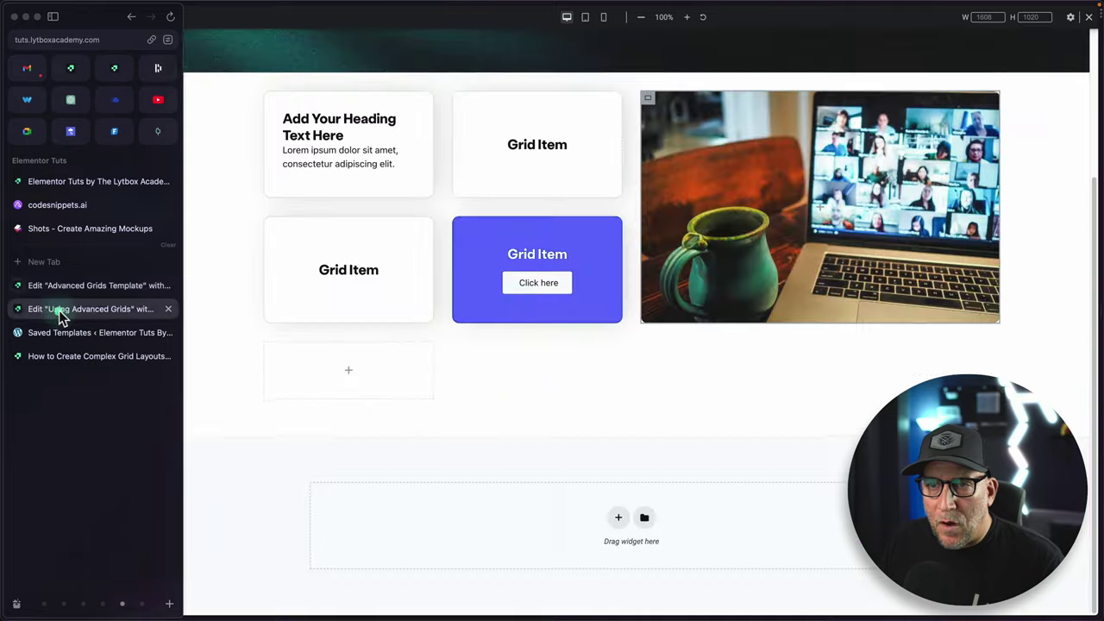
{"action": "scroll", "coordinate": [483, 293], "scroll_direction": "up", "scroll_amount": 3}
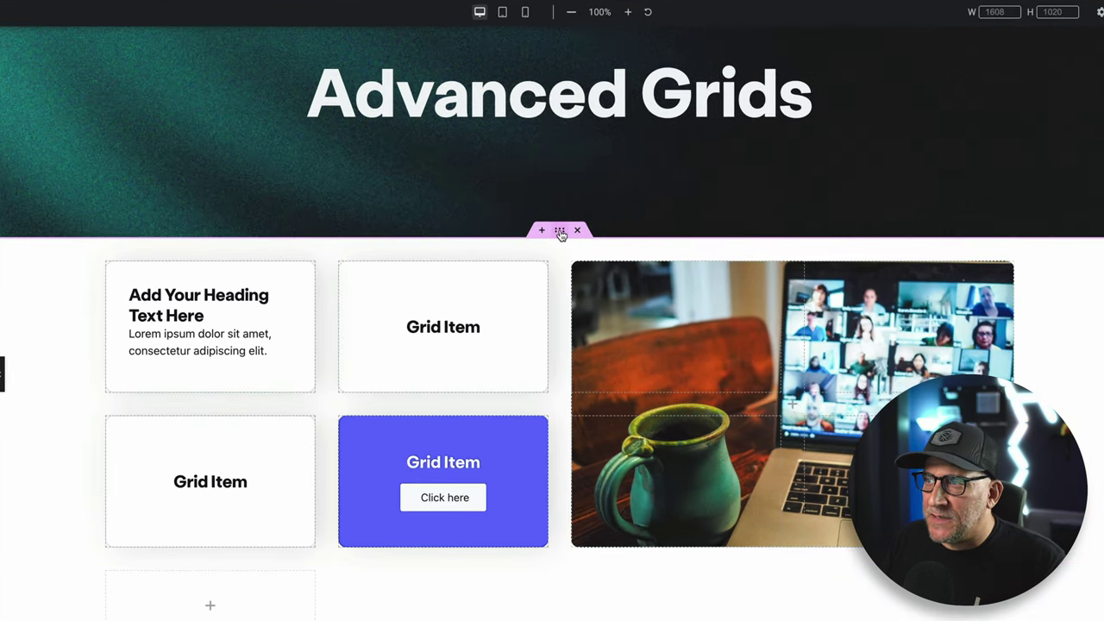
{"action": "left_click", "coordinate": [560, 231]}
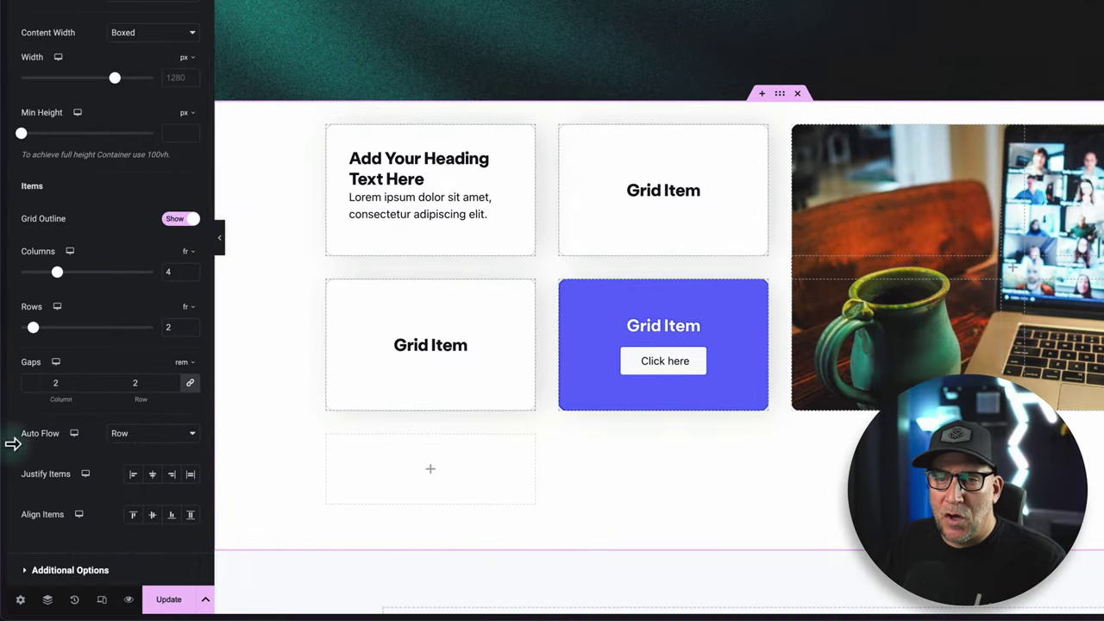
Lower the gaps to 1, unlink them, try row gaps of 7 and 0, then set Row back to 1.
{"action": "left_click", "coordinate": [172, 386]}
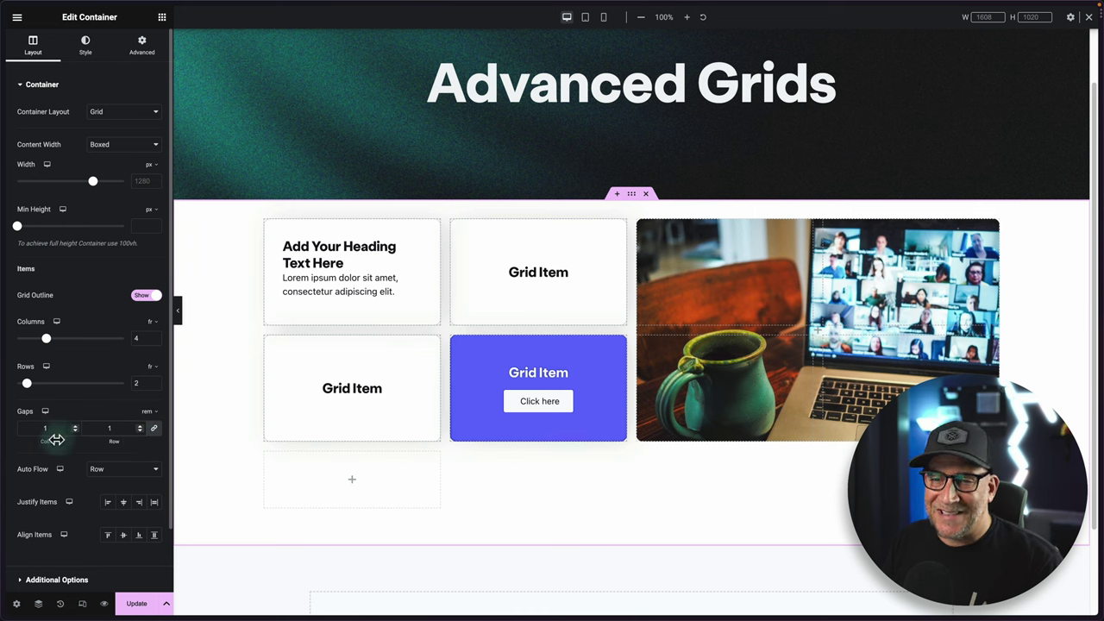
{"action": "left_click", "coordinate": [154, 428]}
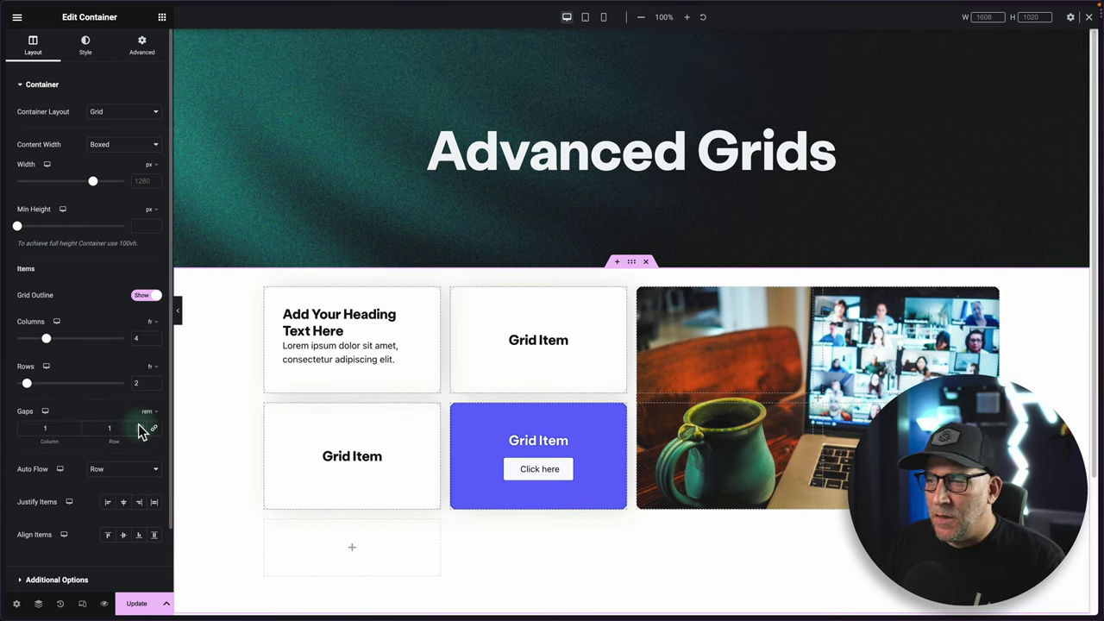
{"action": "left_click", "coordinate": [139, 424]}
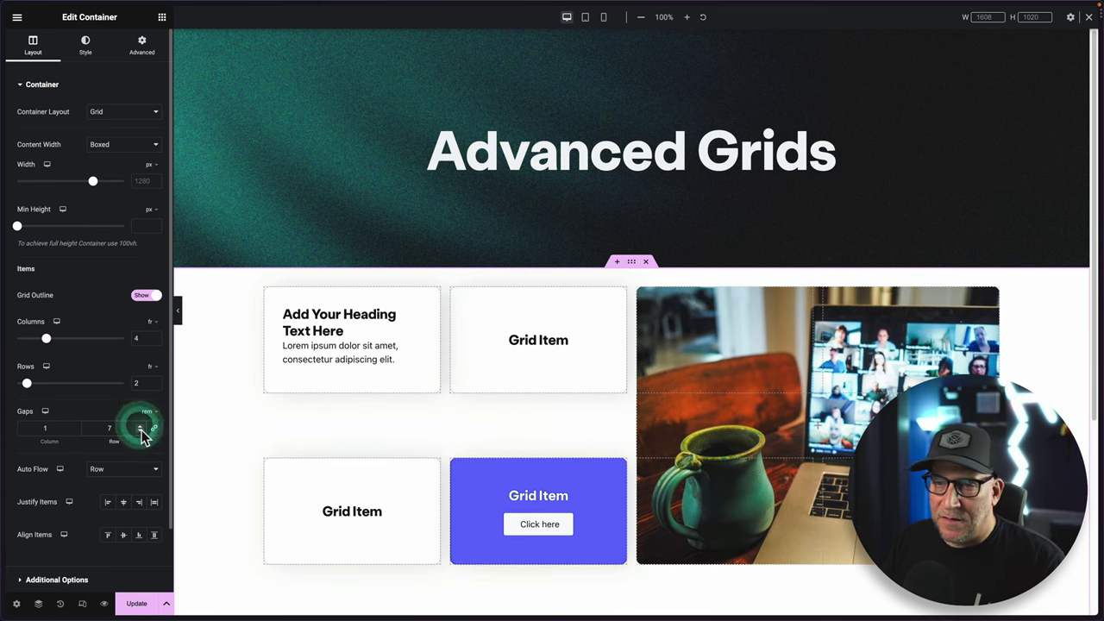
{"action": "left_click", "coordinate": [141, 431]}
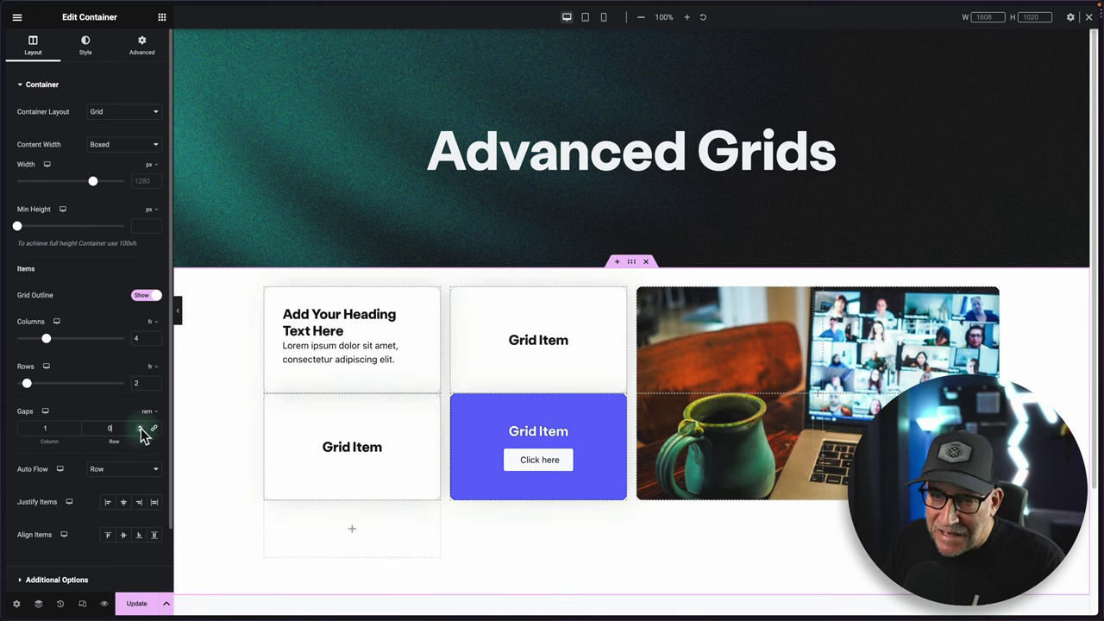
{"action": "left_click", "coordinate": [140, 426]}
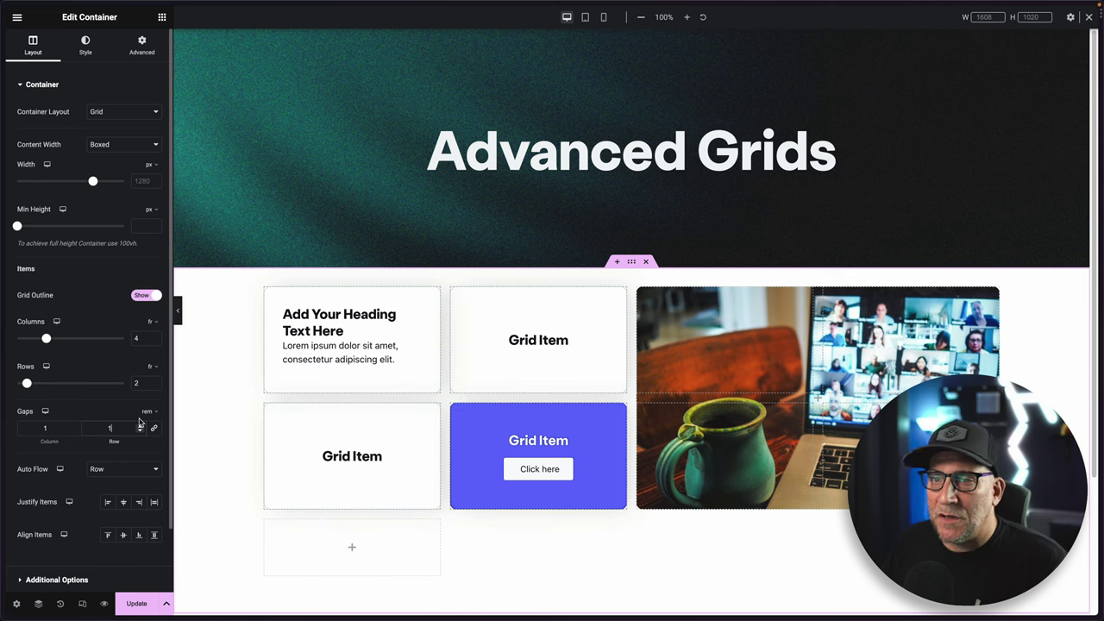
{"action": "mouse_move", "coordinate": [5, 359]}
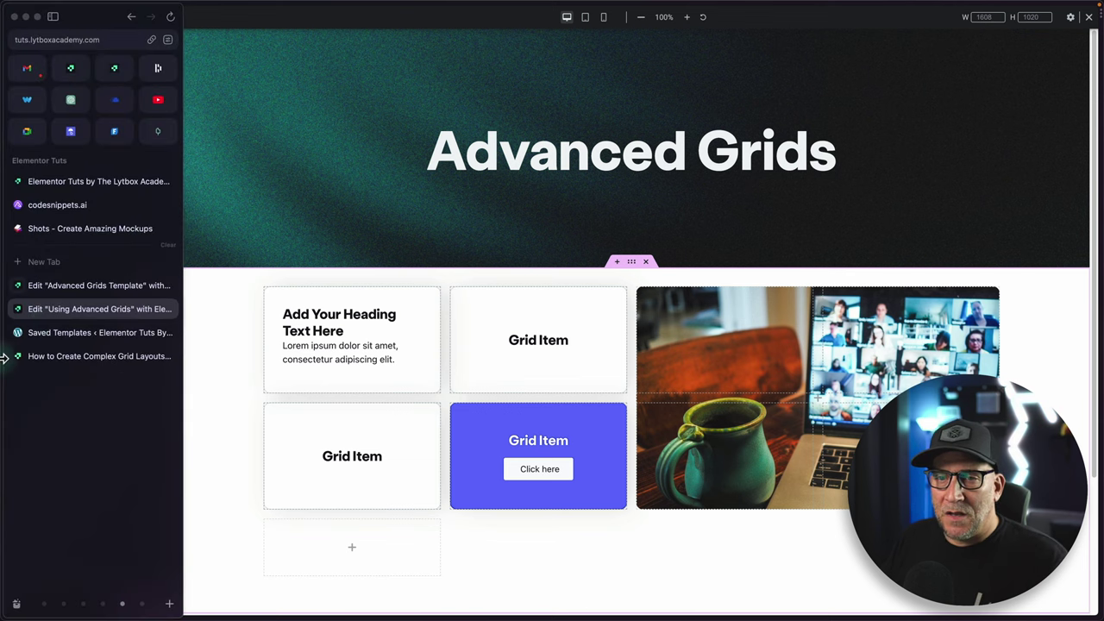
{"action": "left_click", "coordinate": [61, 293]}
{"action": "scroll", "coordinate": [703, 427], "scroll_direction": "up", "scroll_amount": 5}
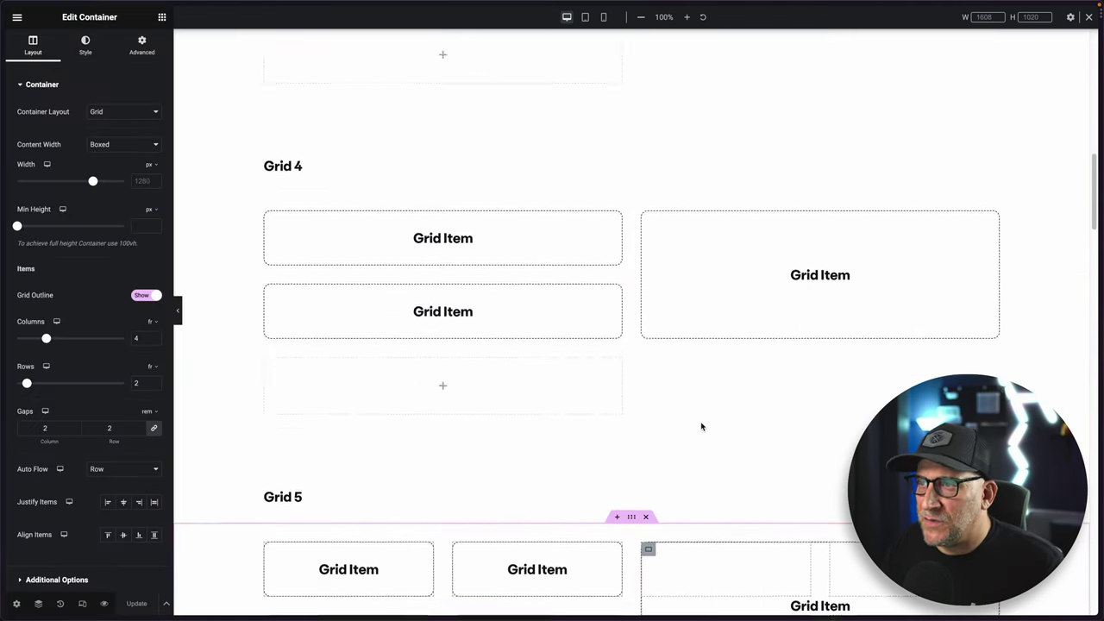
{"action": "scroll", "coordinate": [701, 427], "scroll_direction": "up", "scroll_amount": 4}
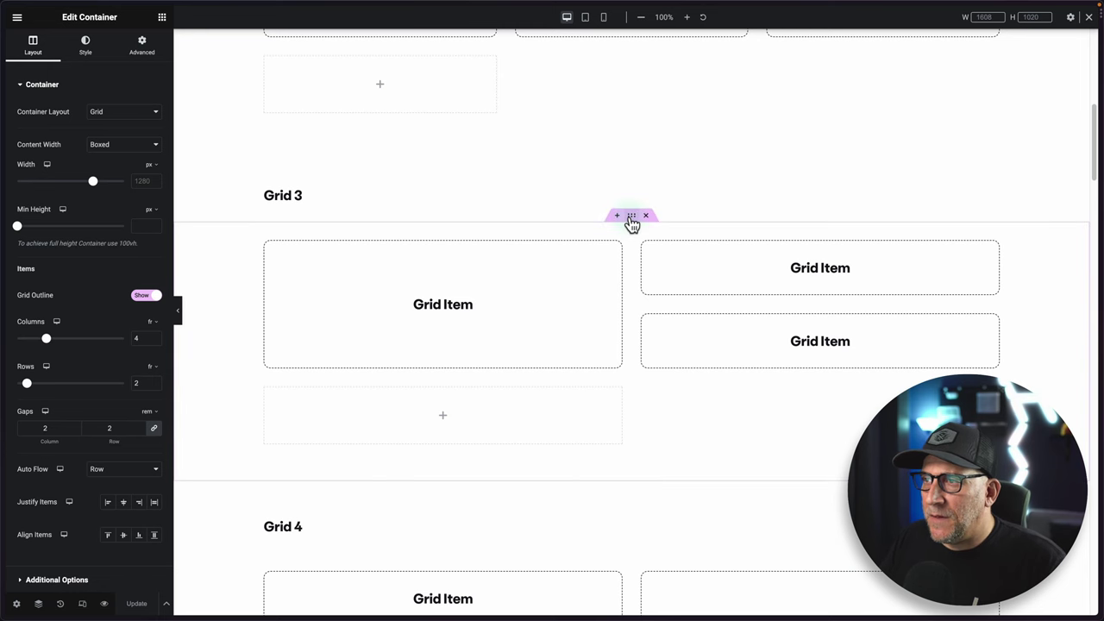
{"action": "left_click", "coordinate": [631, 217]}
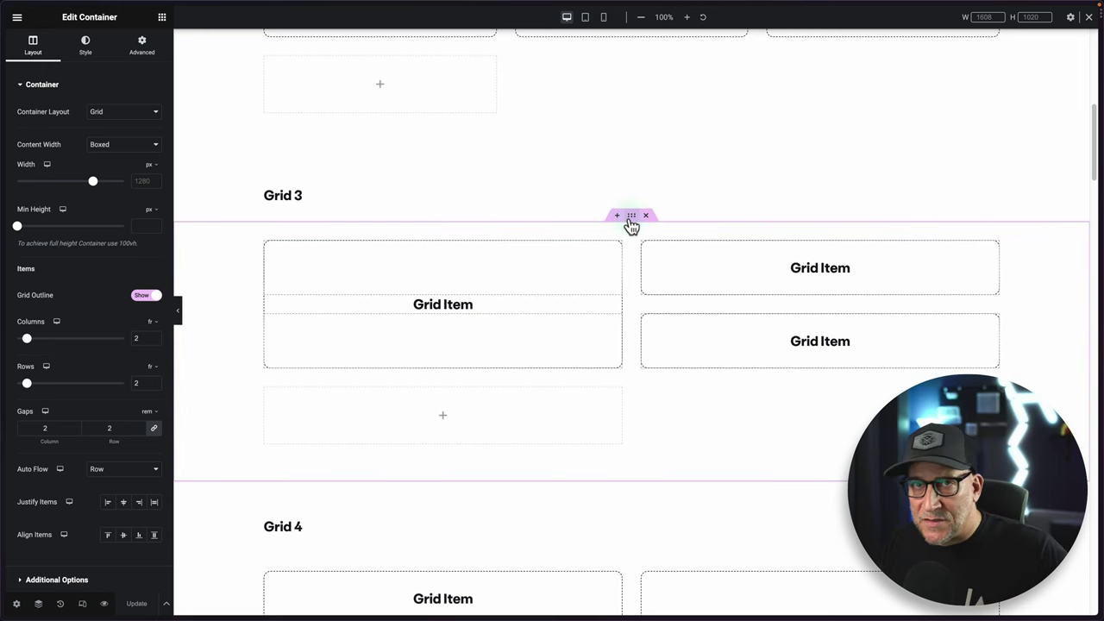
{"action": "scroll", "coordinate": [642, 270], "scroll_direction": "up", "scroll_amount": 6}
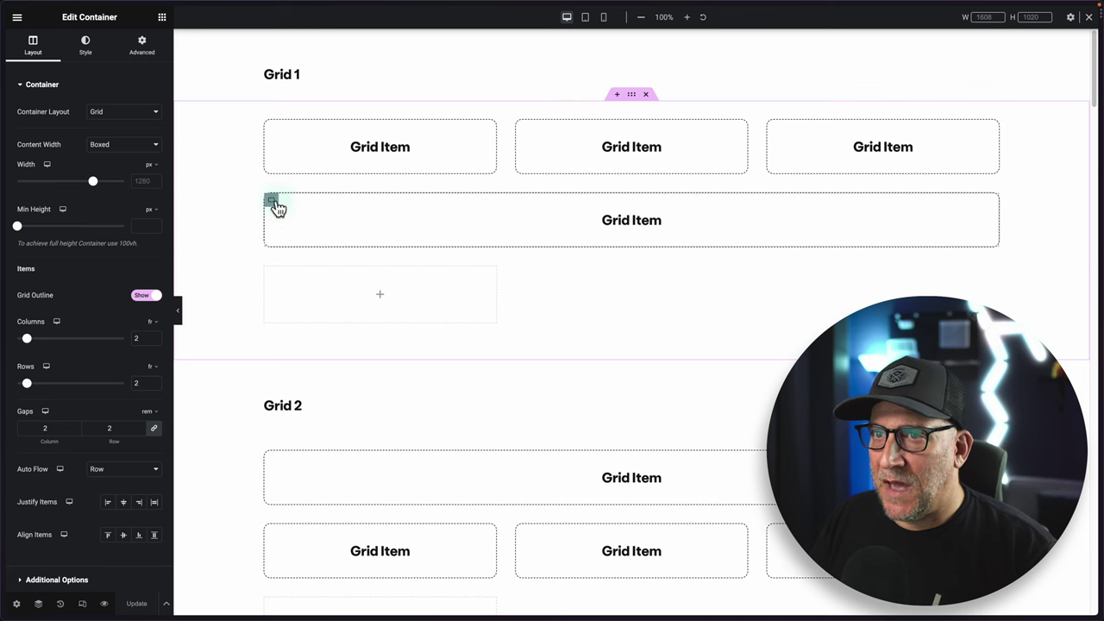
{"action": "left_click", "coordinate": [273, 202]}
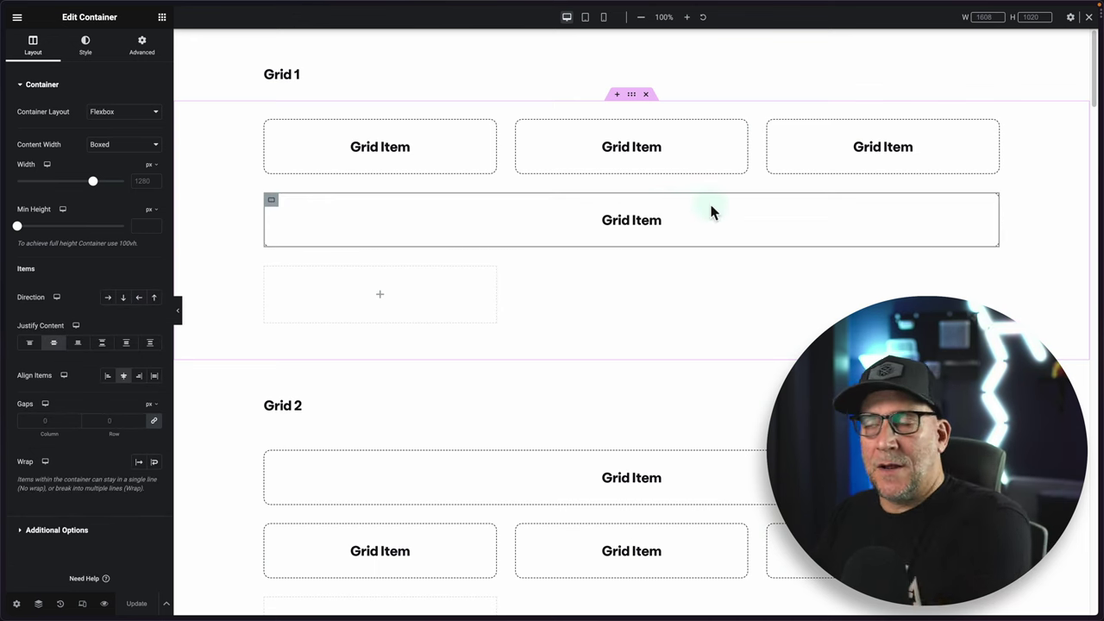
{"action": "scroll", "coordinate": [702, 242], "scroll_direction": "down", "scroll_amount": 3}
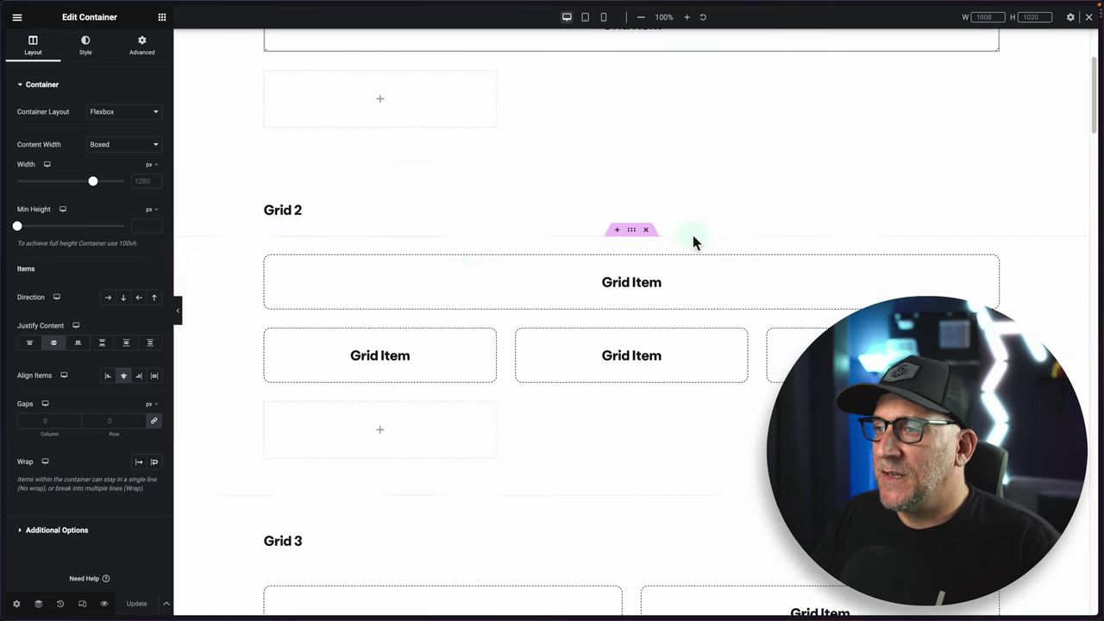
{"action": "scroll", "coordinate": [434, 298], "scroll_direction": "down", "scroll_amount": 6}
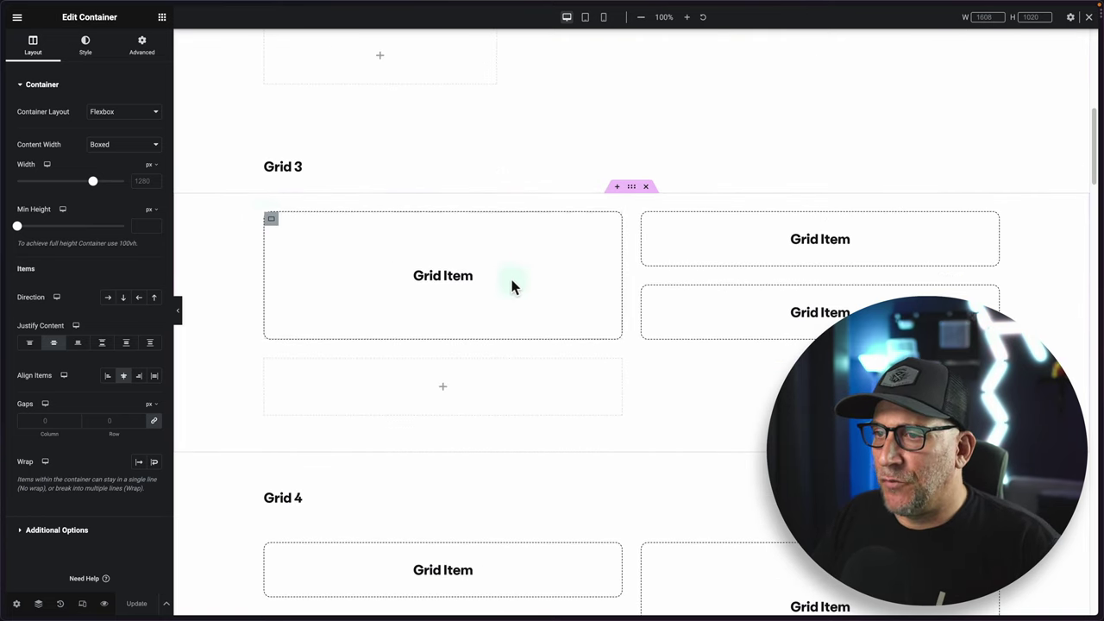
{"action": "left_click", "coordinate": [273, 223]}
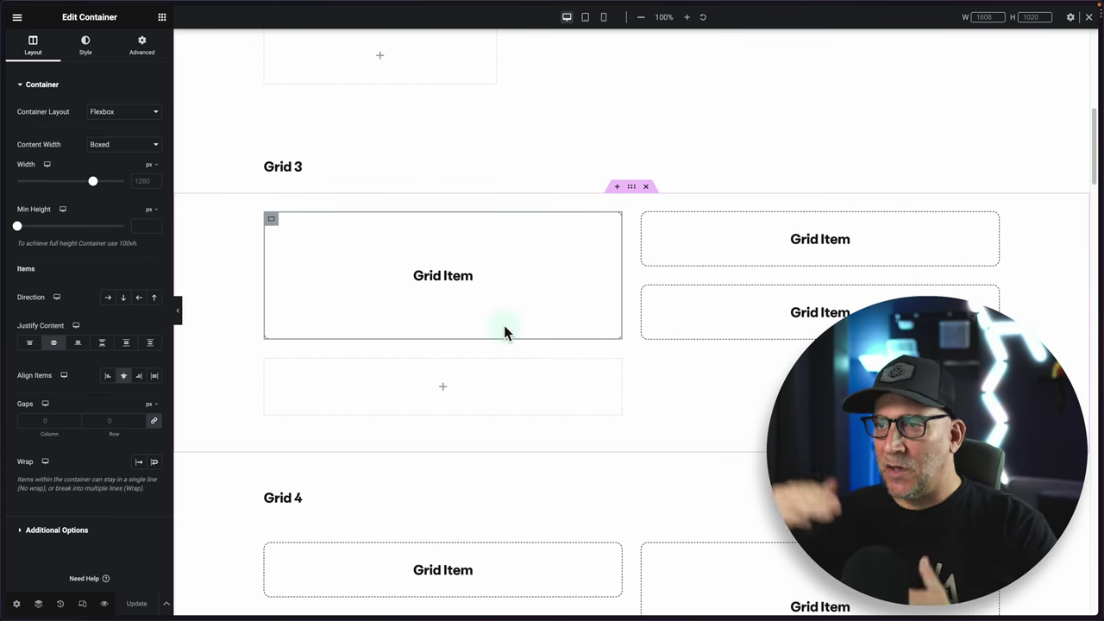
{"action": "scroll", "coordinate": [507, 304], "scroll_direction": "down", "scroll_amount": 1}
{"action": "scroll", "coordinate": [507, 312], "scroll_direction": "down", "scroll_amount": 4}
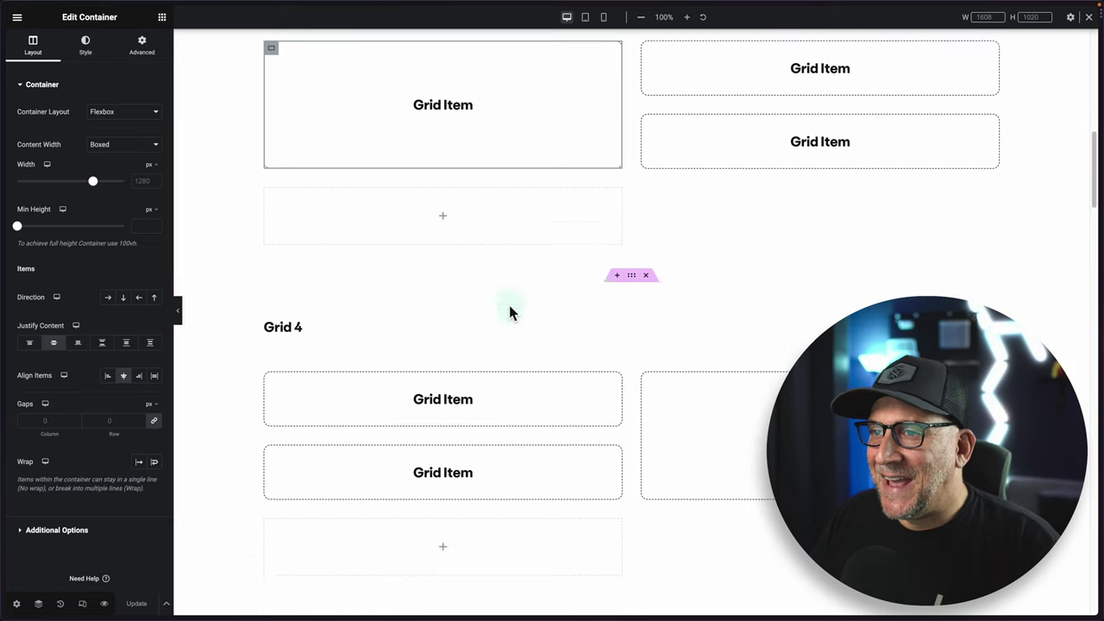
{"action": "left_click", "coordinate": [649, 352]}
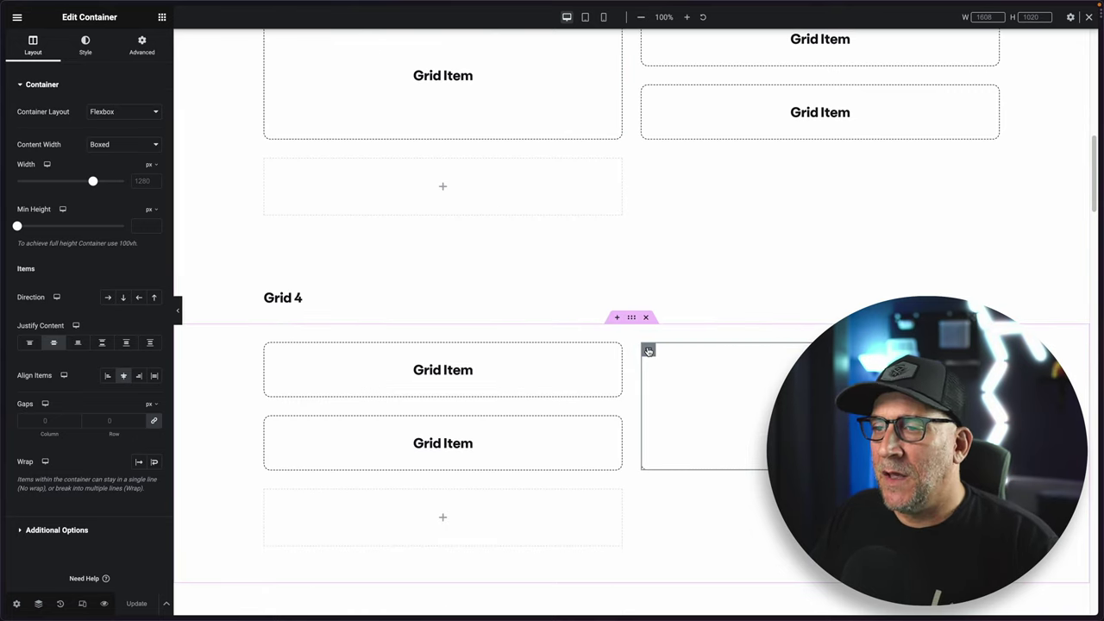
{"action": "scroll", "coordinate": [649, 351], "scroll_direction": "down", "scroll_amount": 8}
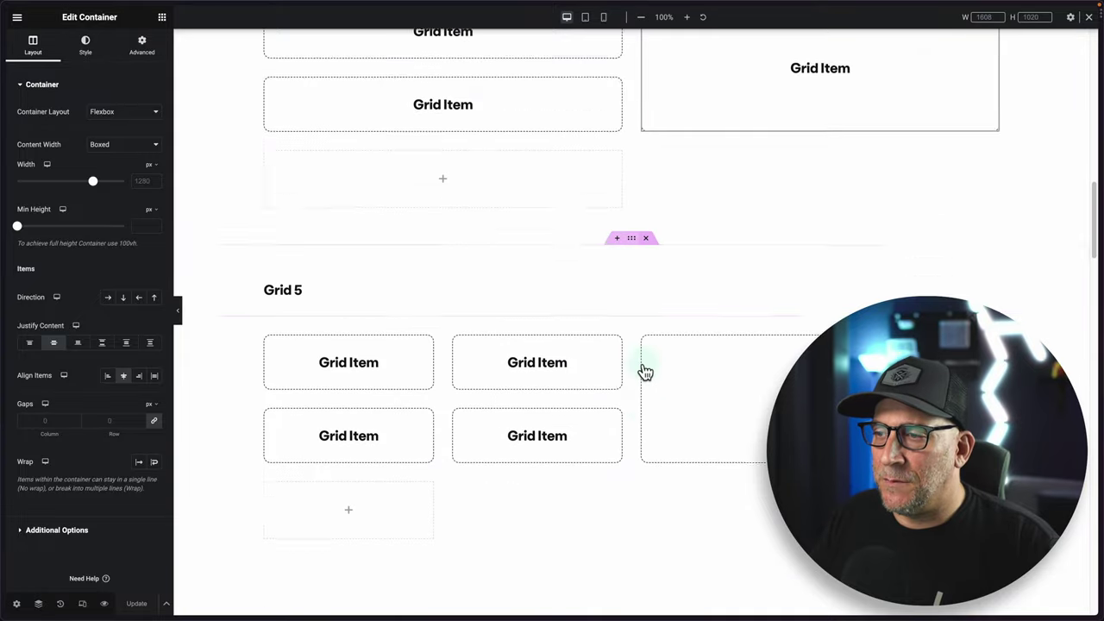
Select Grid 3's large first item and show its grid-row and grid-column rules under Advanced > Custom CSS.
{"action": "scroll", "coordinate": [651, 324], "scroll_direction": "up", "scroll_amount": 11}
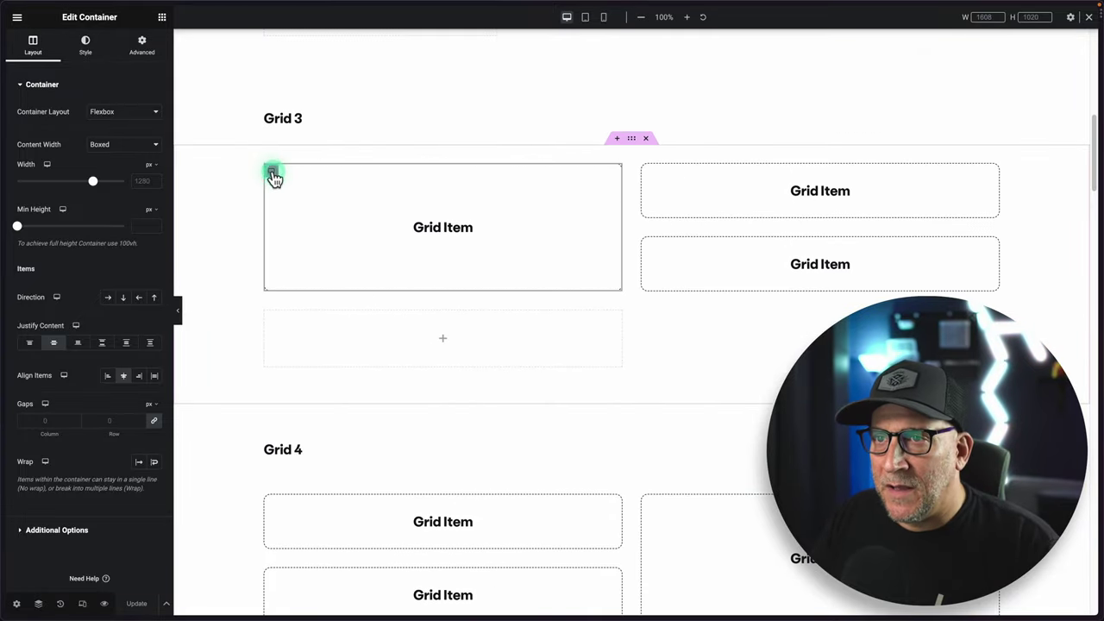
{"action": "left_click", "coordinate": [273, 172]}
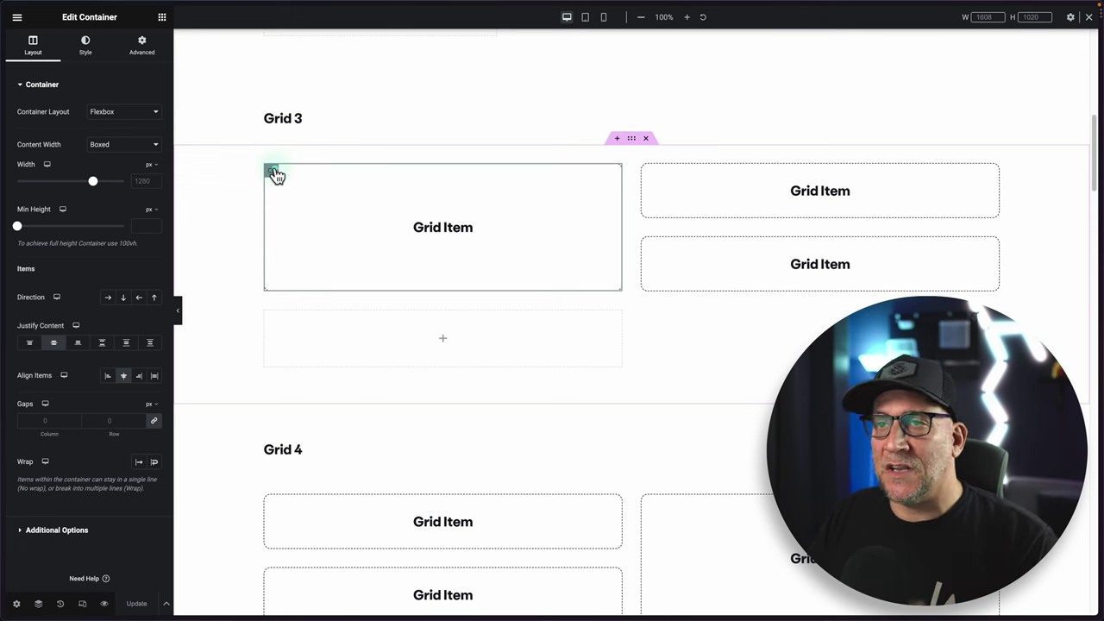
{"action": "left_click", "coordinate": [273, 172]}
{"action": "left_click", "coordinate": [141, 45]}
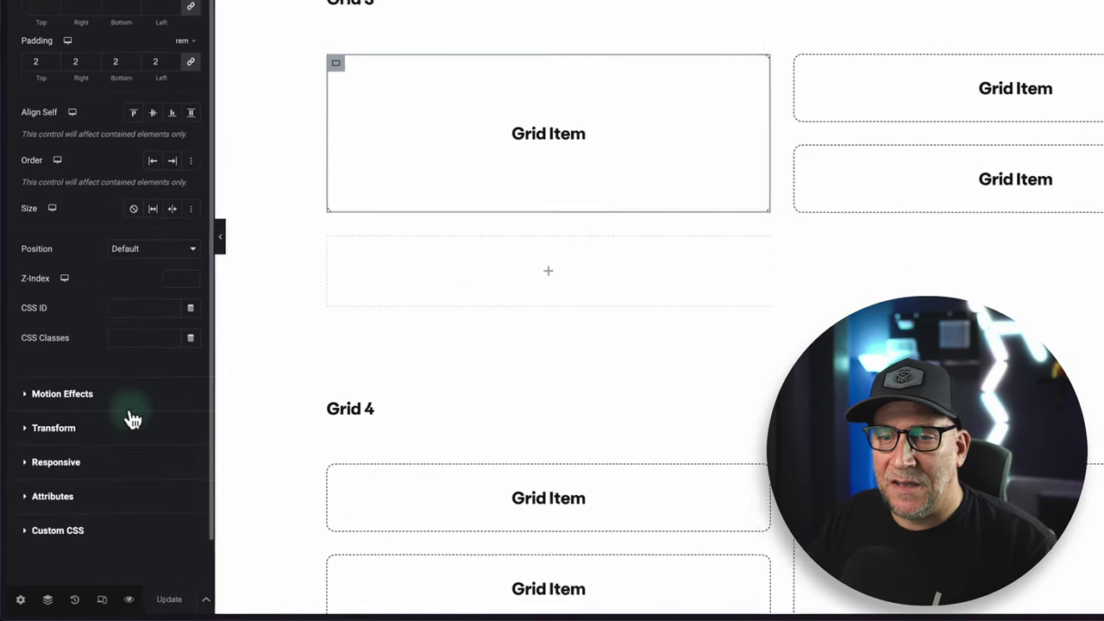
{"action": "left_click", "coordinate": [74, 474]}
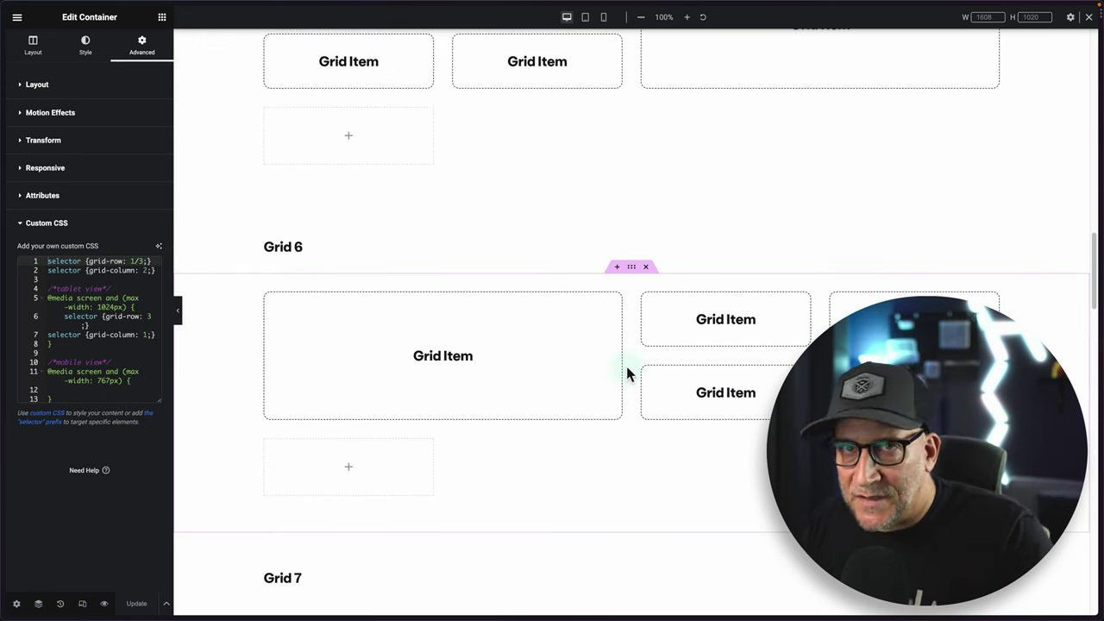
{"action": "scroll", "coordinate": [466, 341], "scroll_direction": "down", "scroll_amount": 2}
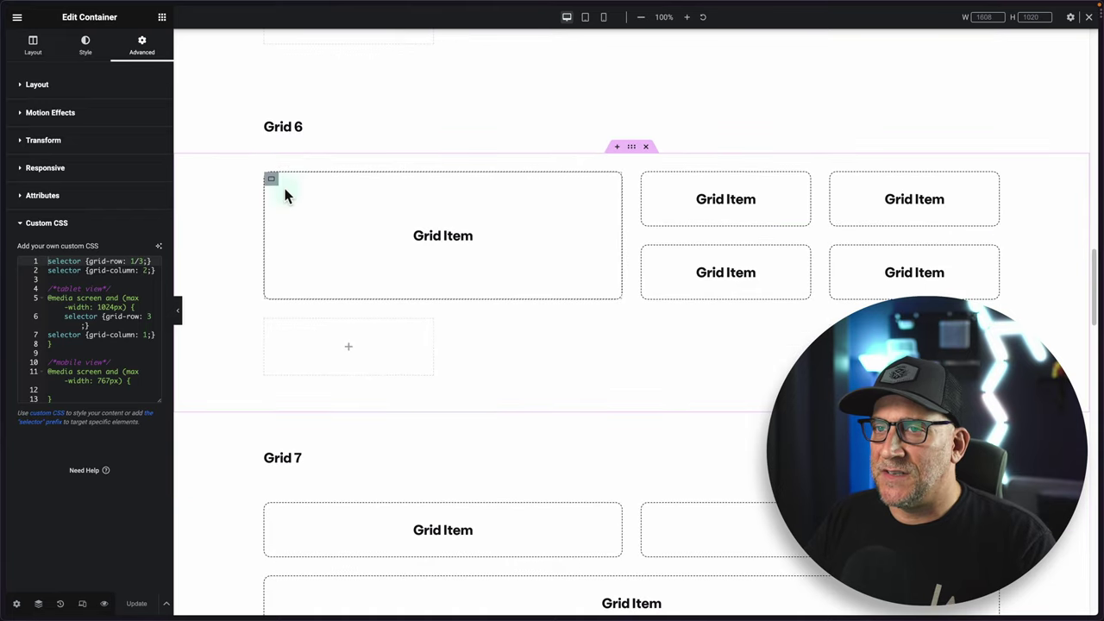
{"action": "scroll", "coordinate": [546, 297], "scroll_direction": "down", "scroll_amount": 5}
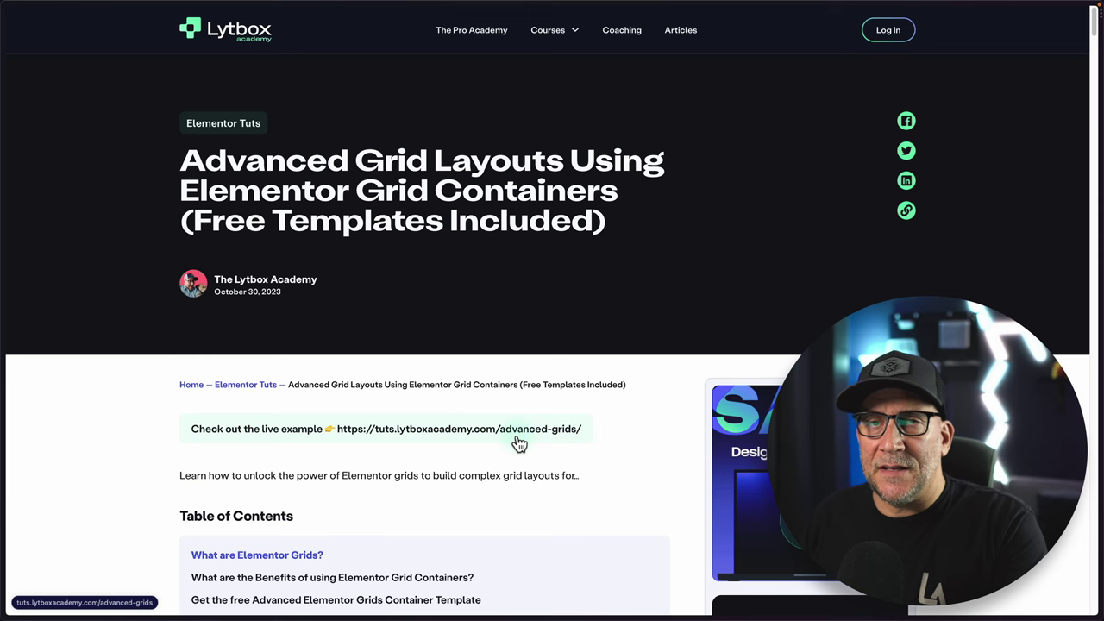
Scroll the Lytbox article down to the Free Template Download form and highlight its heading.
{"action": "scroll", "coordinate": [519, 444], "scroll_direction": "down", "scroll_amount": 2}
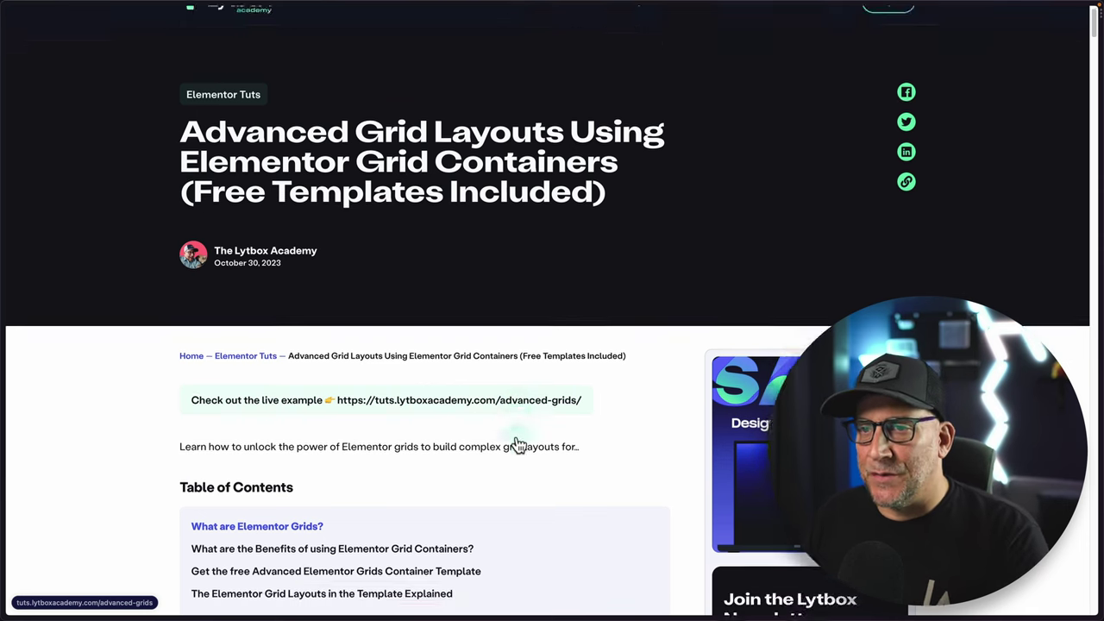
{"action": "scroll", "coordinate": [517, 437], "scroll_direction": "down", "scroll_amount": 5}
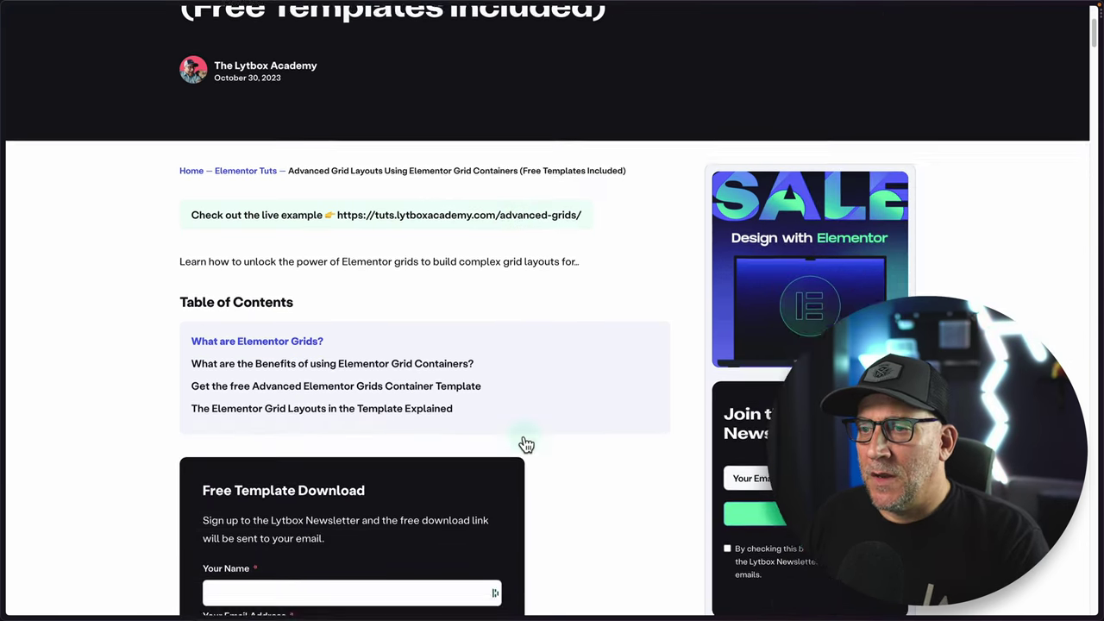
{"action": "scroll", "coordinate": [524, 441], "scroll_direction": "down", "scroll_amount": 1}
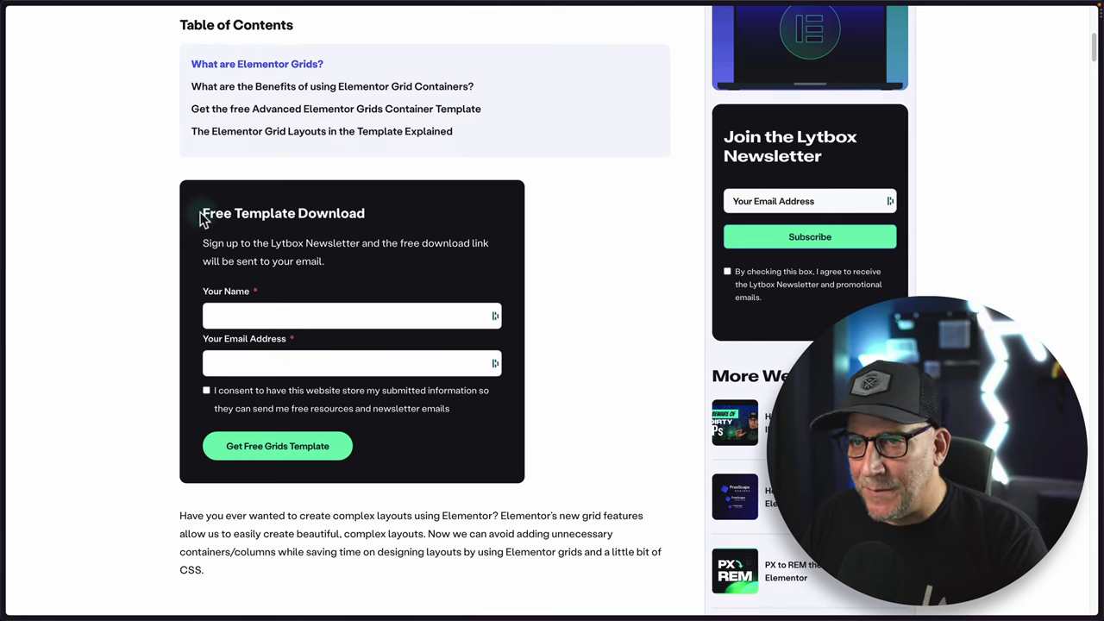
{"action": "left_click_drag", "start_coordinate": [203, 214], "coordinate": [336, 213]}
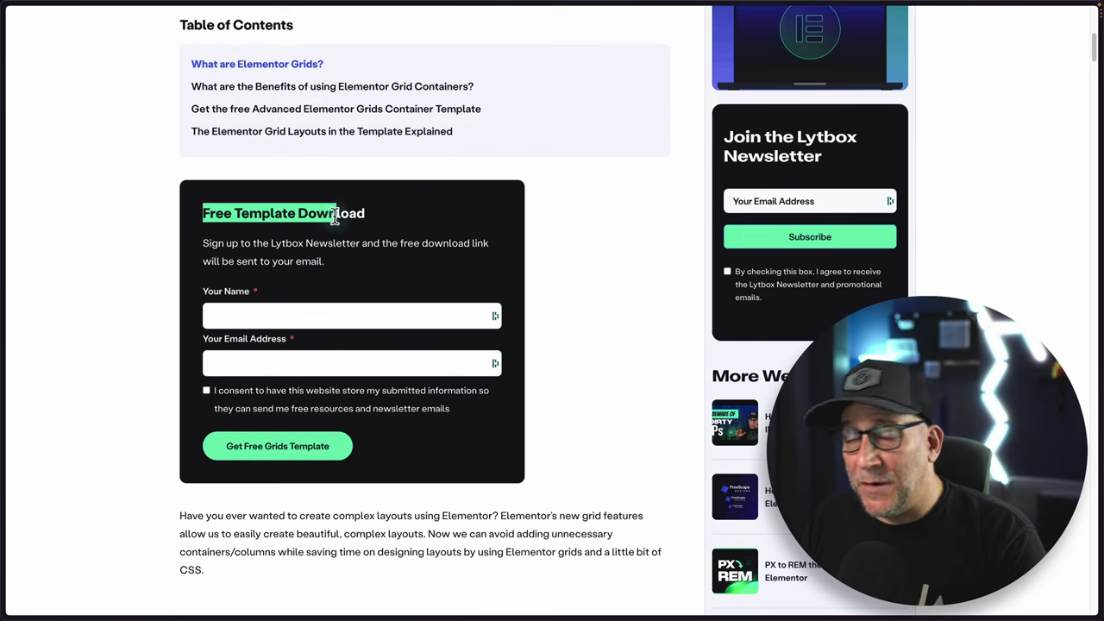
{"action": "left_click", "coordinate": [378, 220]}
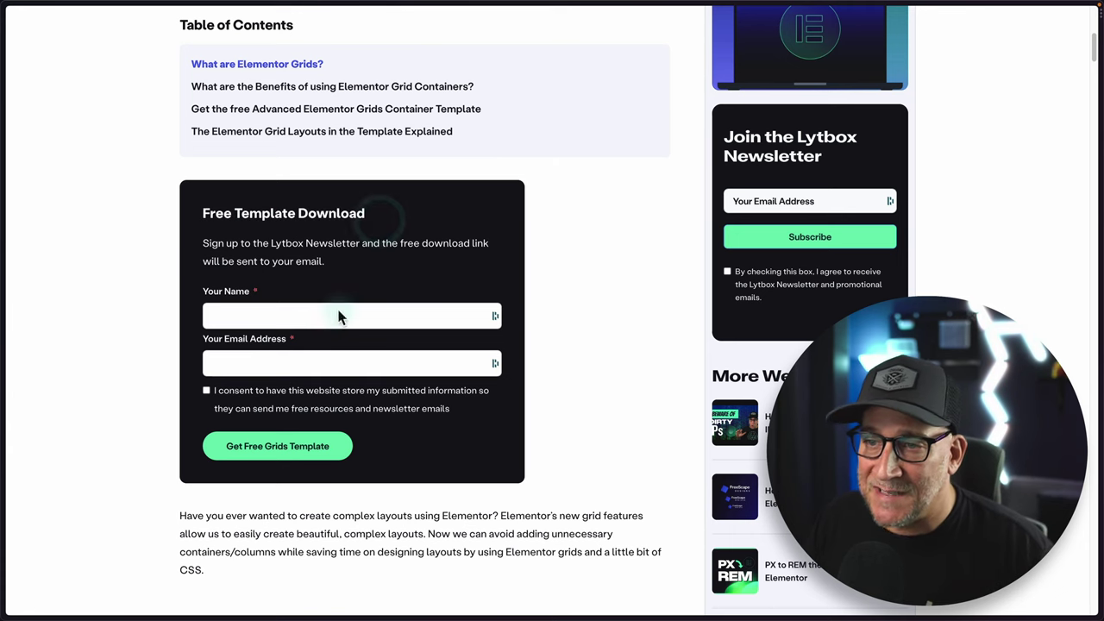
{"action": "scroll", "coordinate": [377, 374], "scroll_direction": "down", "scroll_amount": 1}
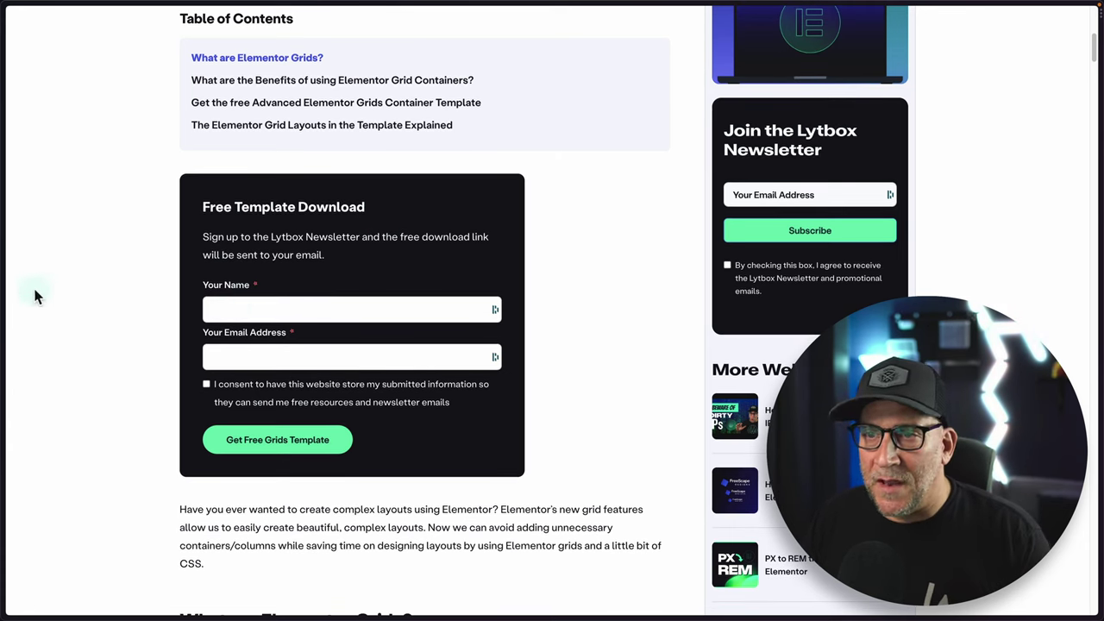
In Gmail, download Advanced-grid-template.zip from the Lytbox email, then go back to the article.
{"action": "mouse_move", "coordinate": [2, 293]}
{"action": "left_click", "coordinate": [31, 59]}
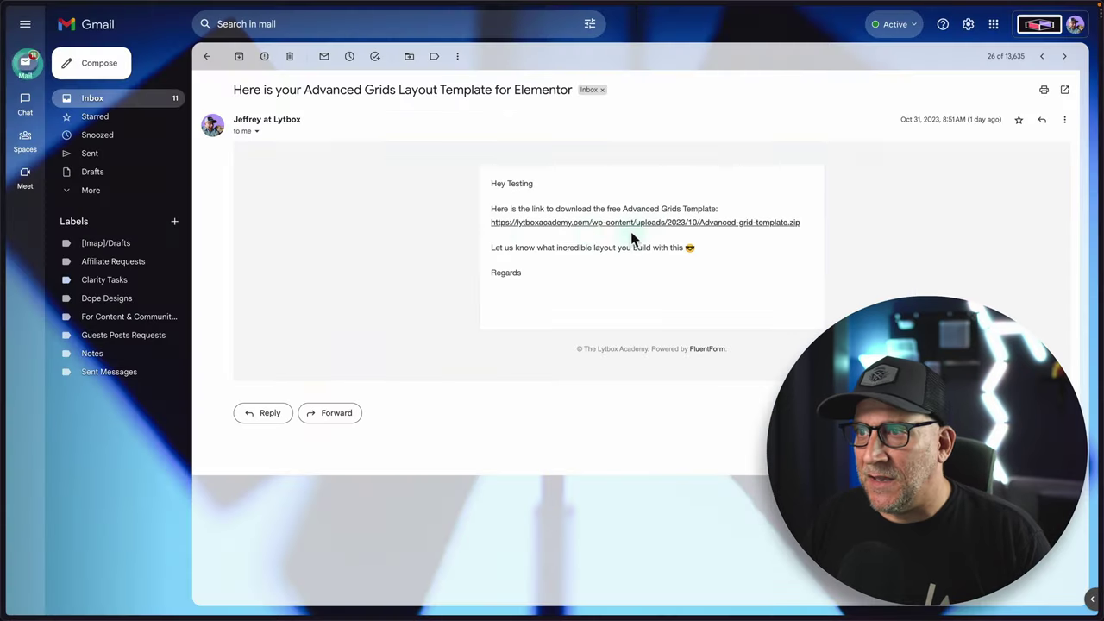
{"action": "left_click", "coordinate": [525, 224]}
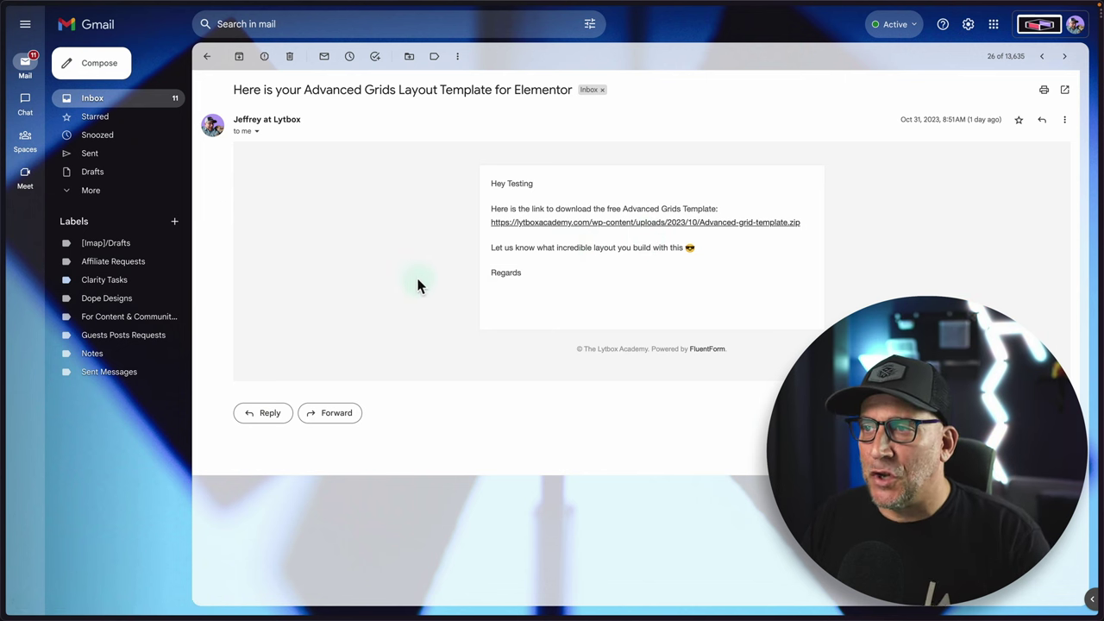
{"action": "left_click", "coordinate": [103, 352]}
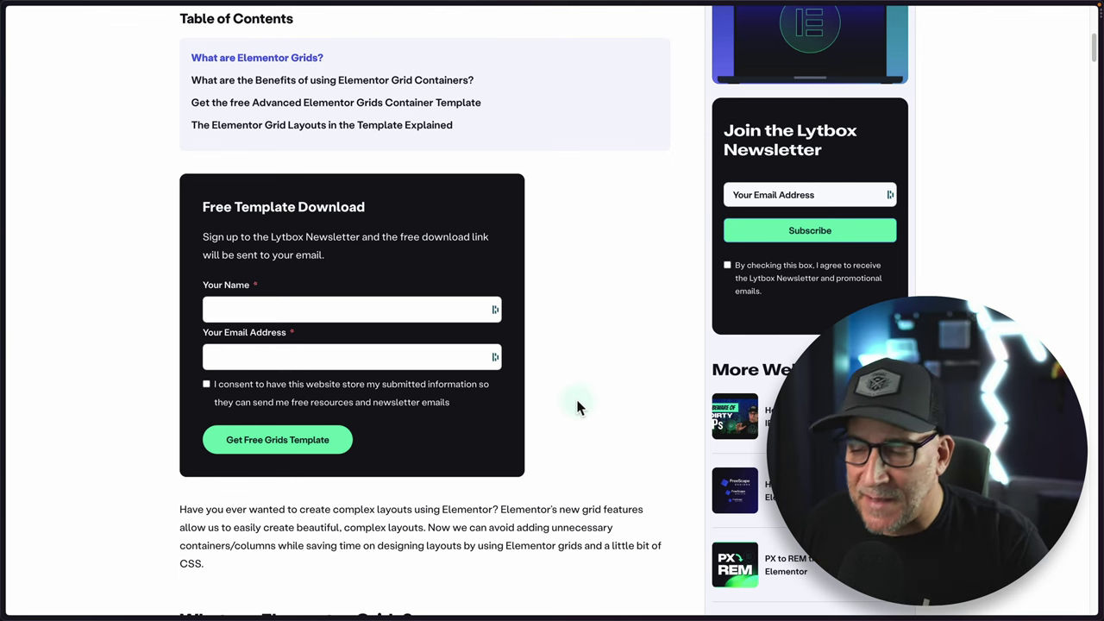
Scroll to the Grid-1 Layout and CSS section and highlight its heading.
{"action": "scroll", "coordinate": [566, 397], "scroll_direction": "down", "scroll_amount": 8}
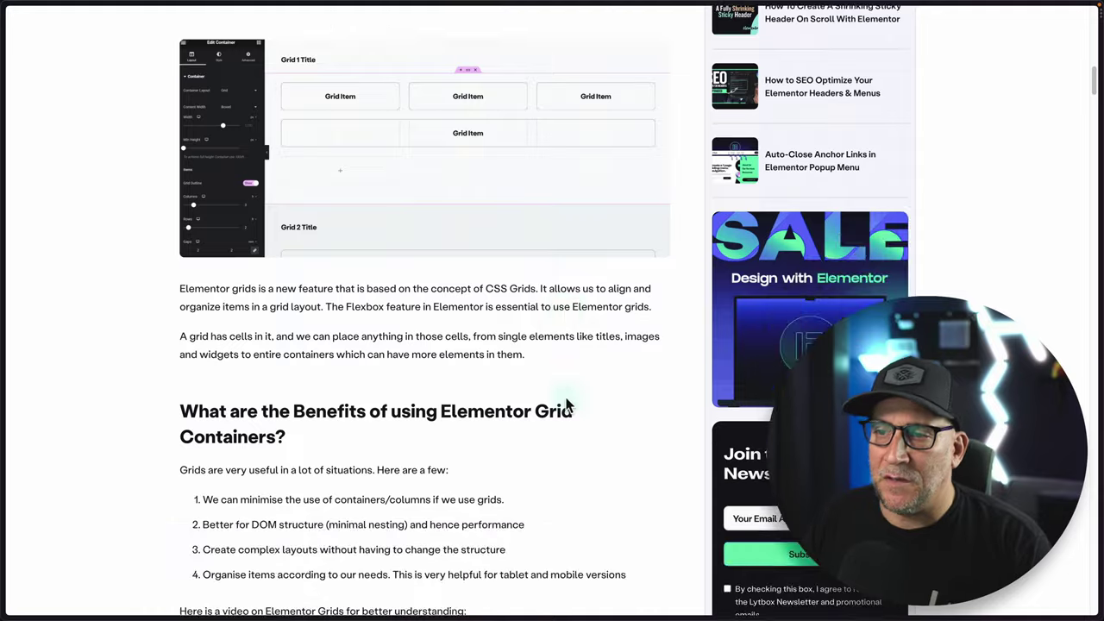
{"action": "scroll", "coordinate": [567, 404], "scroll_direction": "down", "scroll_amount": 8}
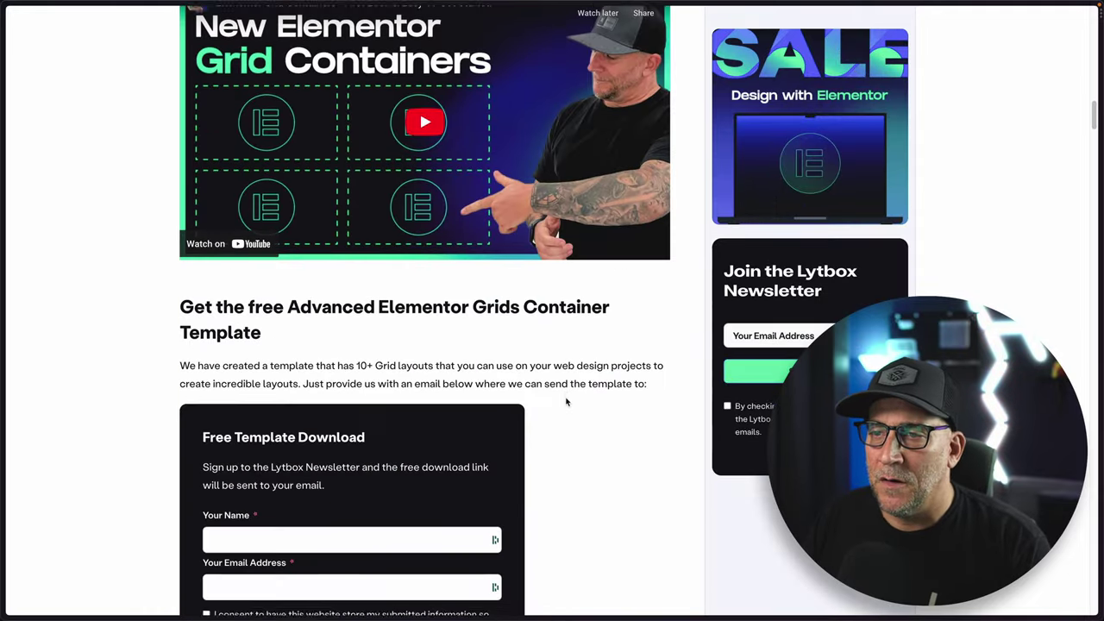
{"action": "scroll", "coordinate": [566, 401], "scroll_direction": "down", "scroll_amount": 11}
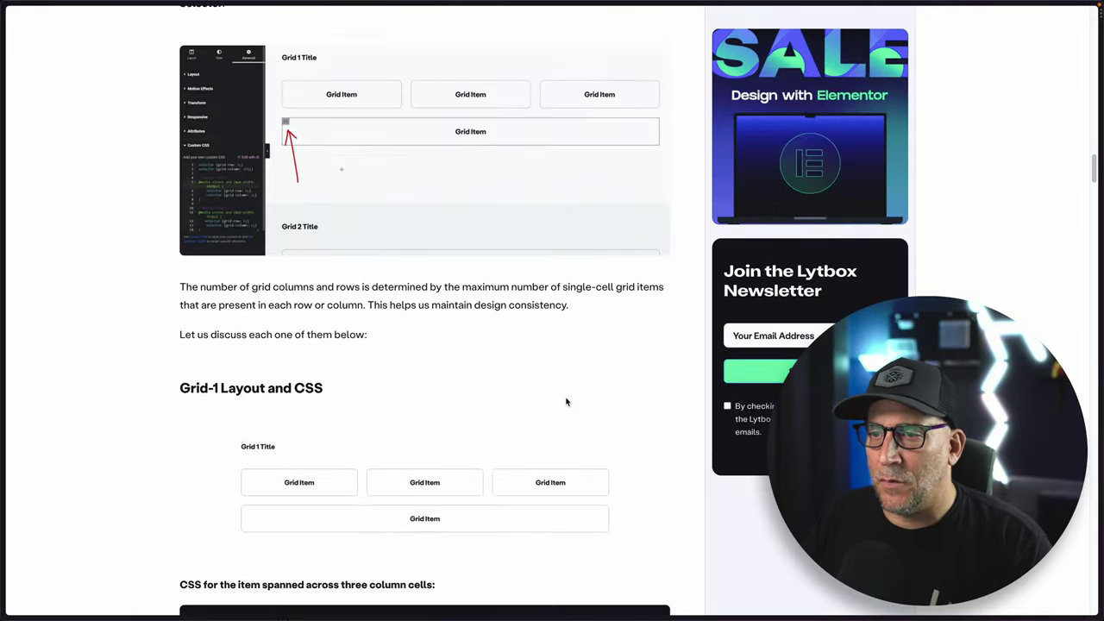
{"action": "scroll", "coordinate": [566, 401], "scroll_direction": "down", "scroll_amount": 3}
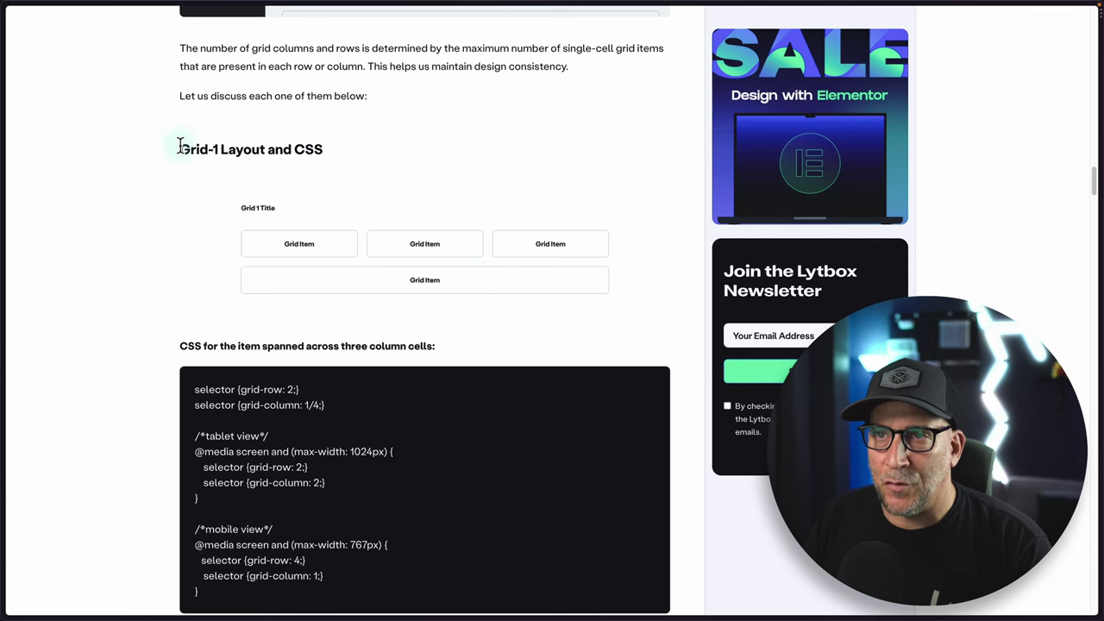
{"action": "left_click_drag", "start_coordinate": [179, 146], "coordinate": [342, 173]}
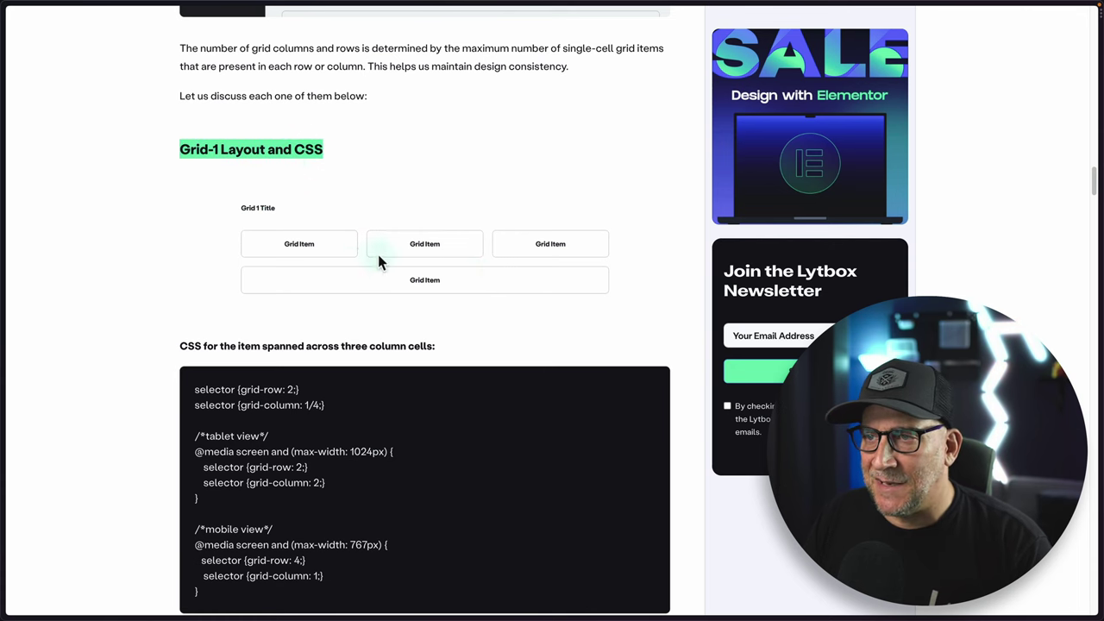
Highlight the Grid-1 CSS code and heading, then return to the Advanced Grids Template editor.
{"action": "scroll", "coordinate": [340, 268], "scroll_direction": "down", "scroll_amount": 2}
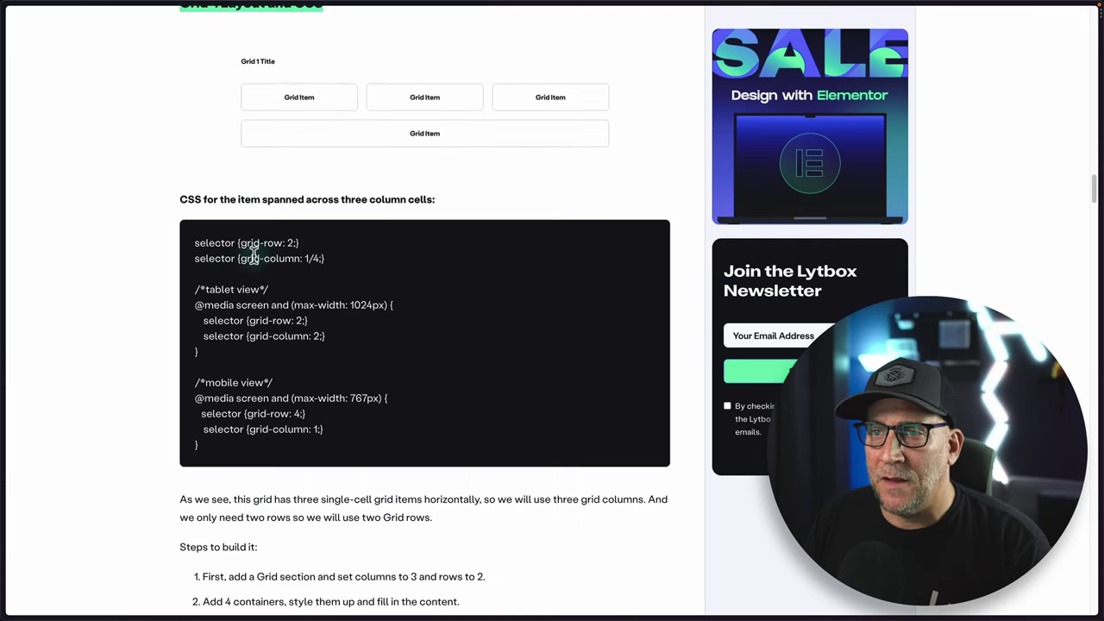
{"action": "left_click_drag", "start_coordinate": [193, 246], "coordinate": [394, 448]}
{"action": "scroll", "coordinate": [393, 431], "scroll_direction": "up", "scroll_amount": 3}
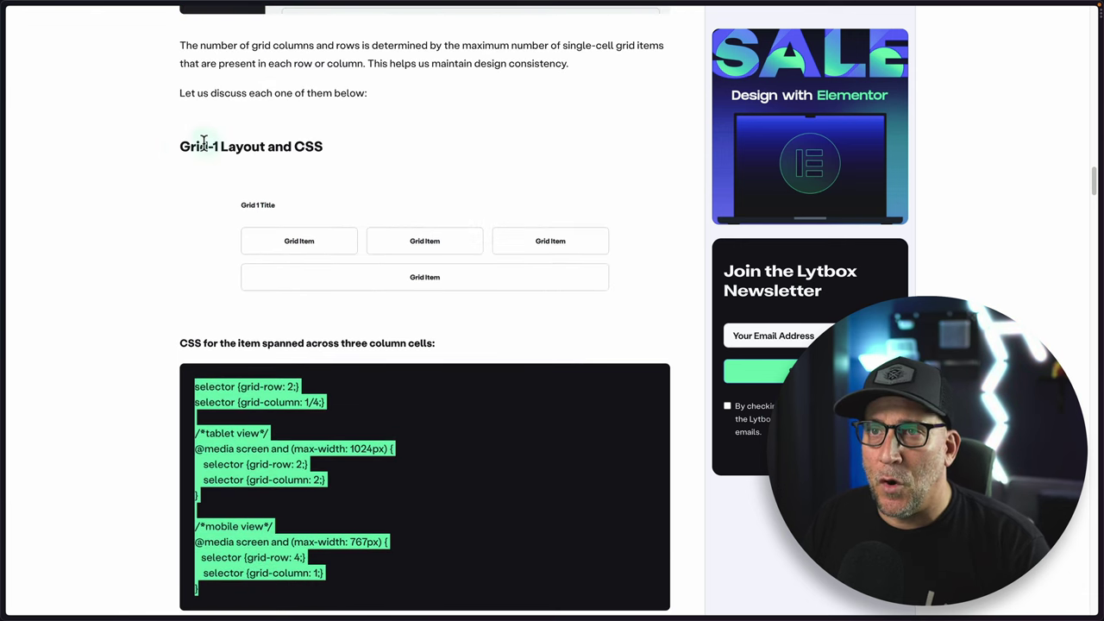
{"action": "left_click_drag", "start_coordinate": [179, 147], "coordinate": [324, 148]}
{"action": "mouse_move", "coordinate": [3, 193]}
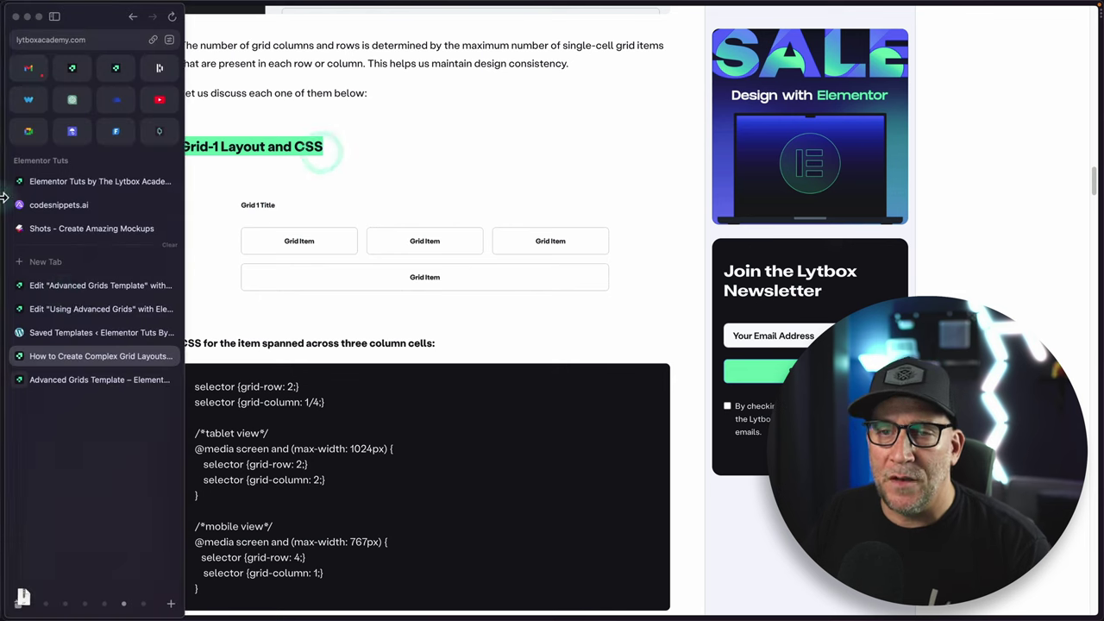
{"action": "left_click", "coordinate": [65, 292]}
Select Grid 1's full-width item and reveal its Custom CSS: grid-row 2, grid-column 1/4.
{"action": "scroll", "coordinate": [517, 216], "scroll_direction": "down", "scroll_amount": 1}
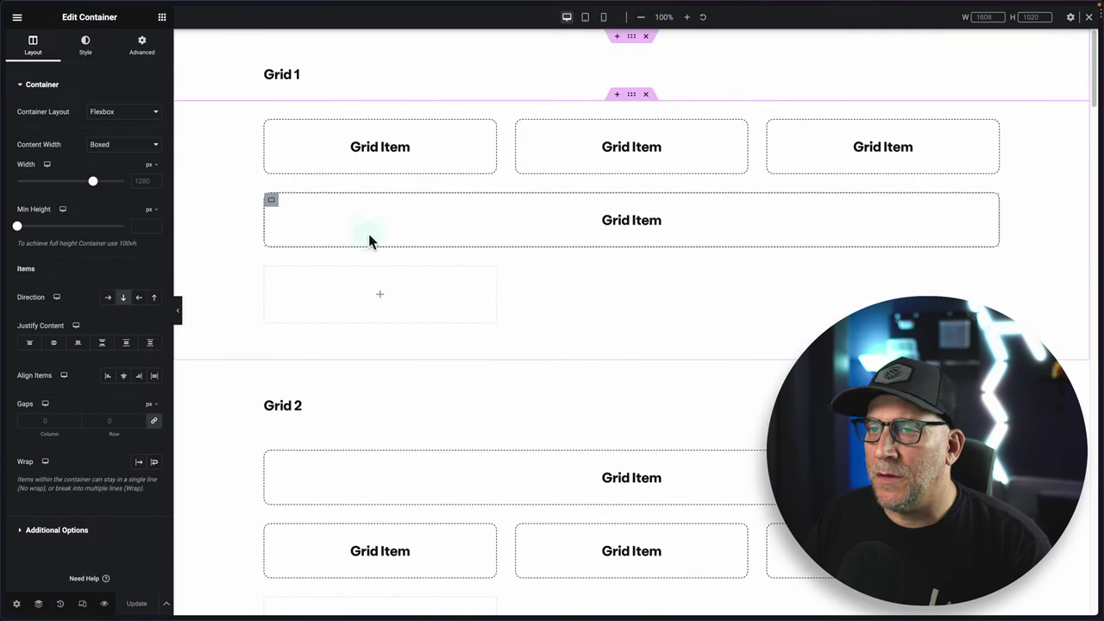
{"action": "left_click", "coordinate": [273, 205]}
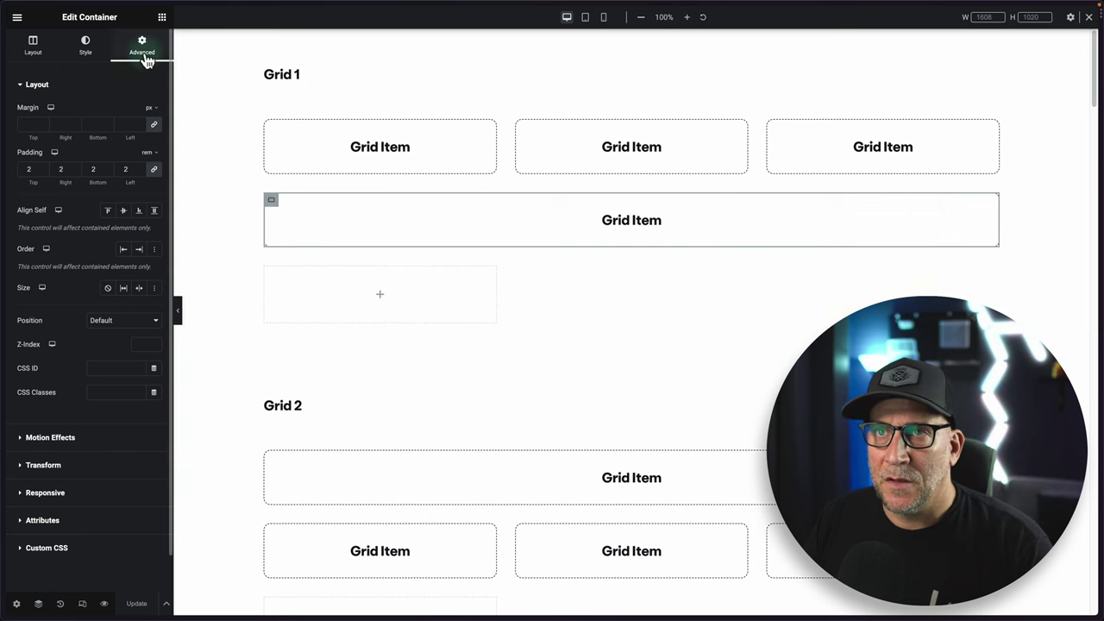
{"action": "left_click", "coordinate": [69, 552]}
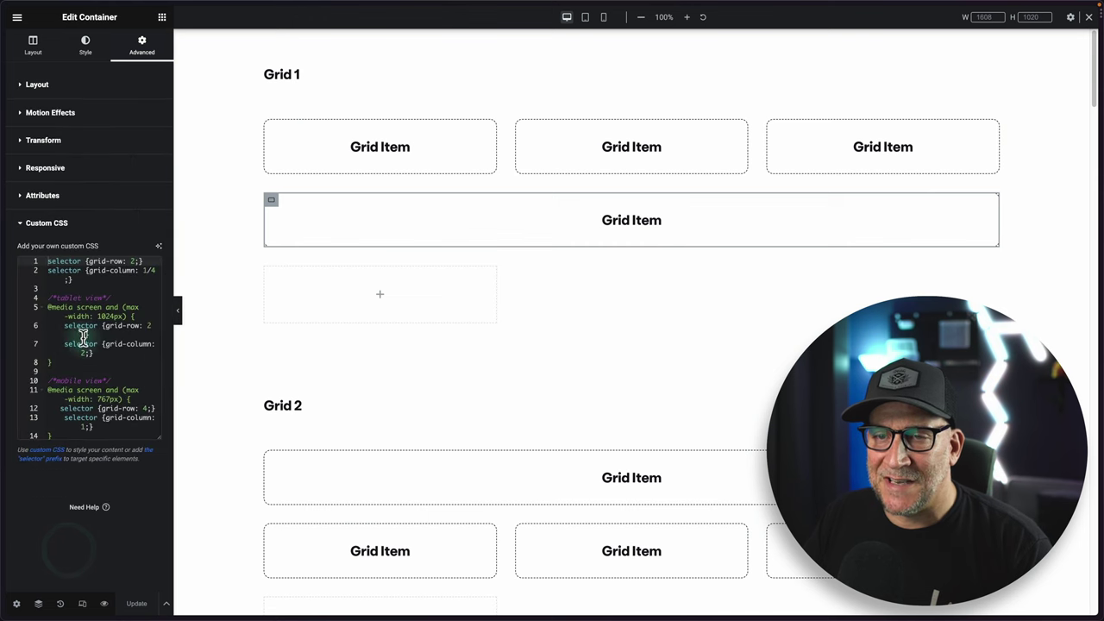
Go to the grid layouts article and highlight the whole Grid-1 CSS code block.
{"action": "mouse_move", "coordinate": [7, 347]}
{"action": "left_click", "coordinate": [61, 357]}
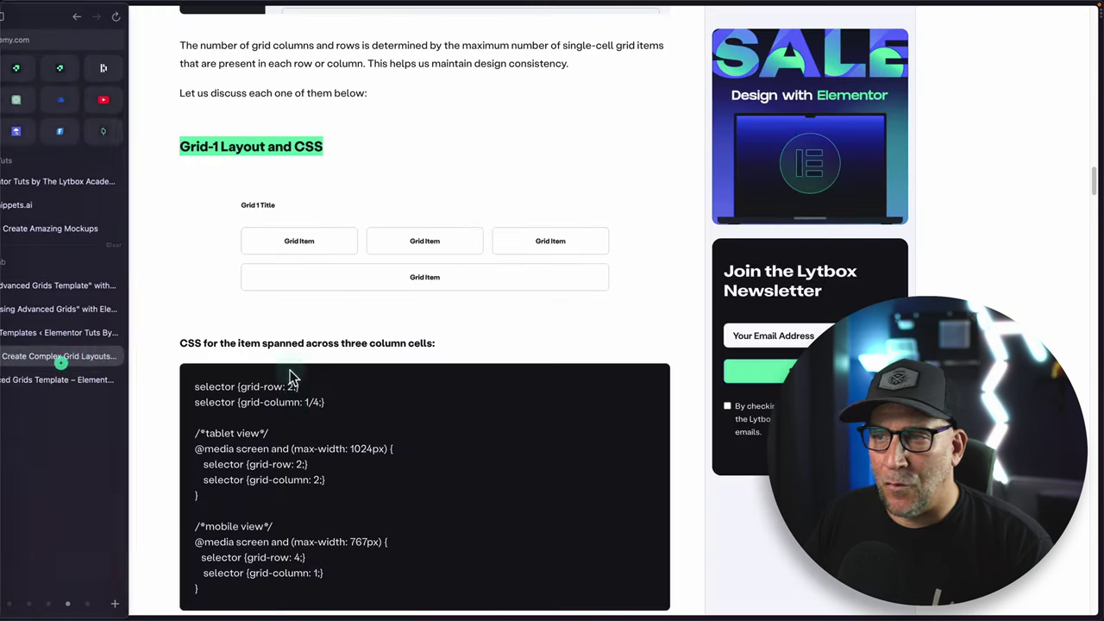
{"action": "scroll", "coordinate": [288, 399], "scroll_direction": "down", "scroll_amount": 4}
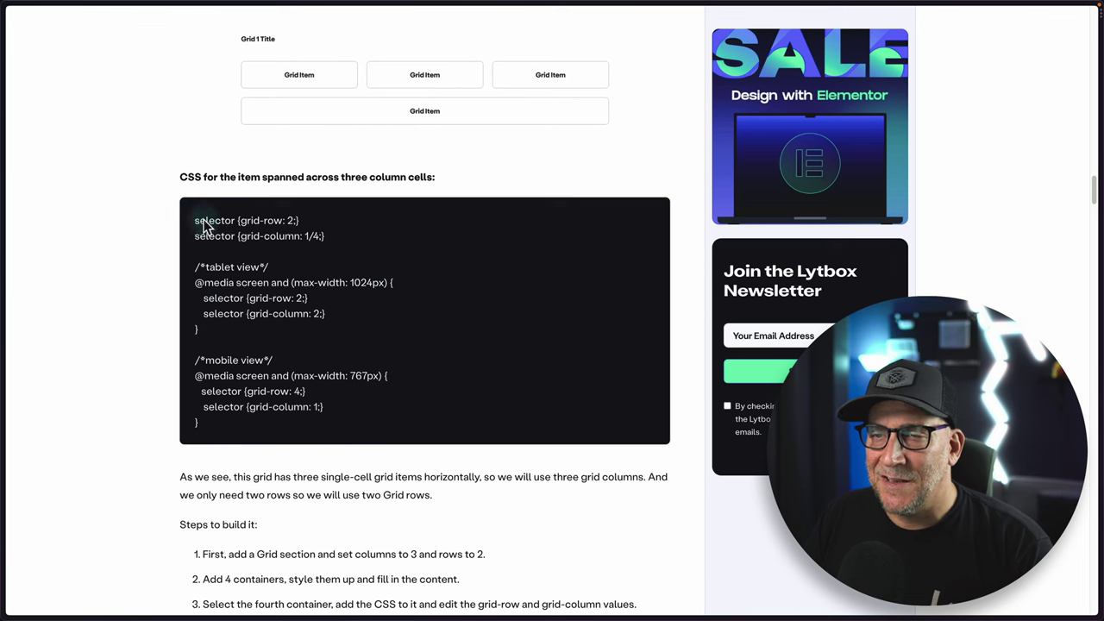
{"action": "left_click_drag", "start_coordinate": [198, 222], "coordinate": [210, 443]}
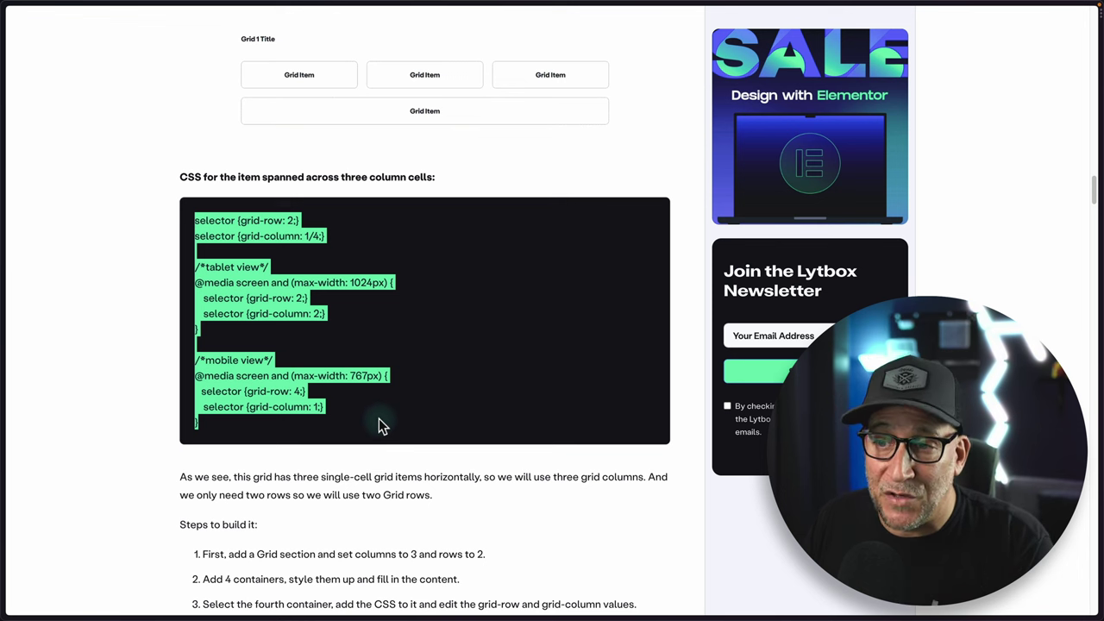
Scroll through the Grid-2 to Grid-5 layouts and their CSS blocks.
{"action": "scroll", "coordinate": [380, 419], "scroll_direction": "up", "scroll_amount": 2}
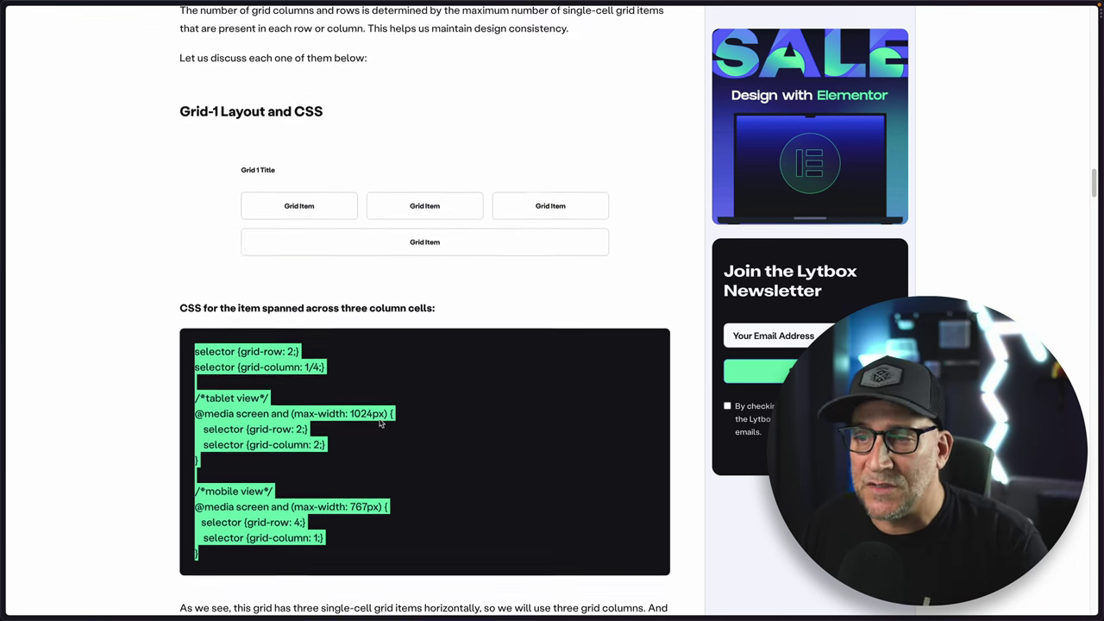
{"action": "scroll", "coordinate": [379, 421], "scroll_direction": "up", "scroll_amount": 1}
{"action": "scroll", "coordinate": [384, 423], "scroll_direction": "up", "scroll_amount": 1}
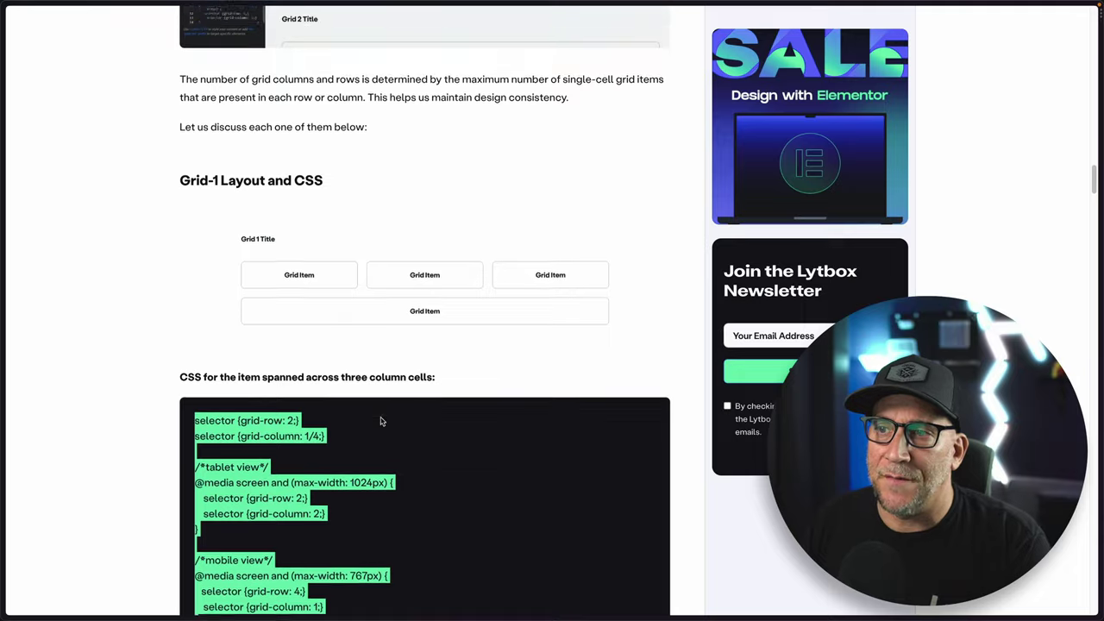
{"action": "scroll", "coordinate": [384, 422], "scroll_direction": "down", "scroll_amount": 3}
{"action": "scroll", "coordinate": [384, 422], "scroll_direction": "down", "scroll_amount": 8}
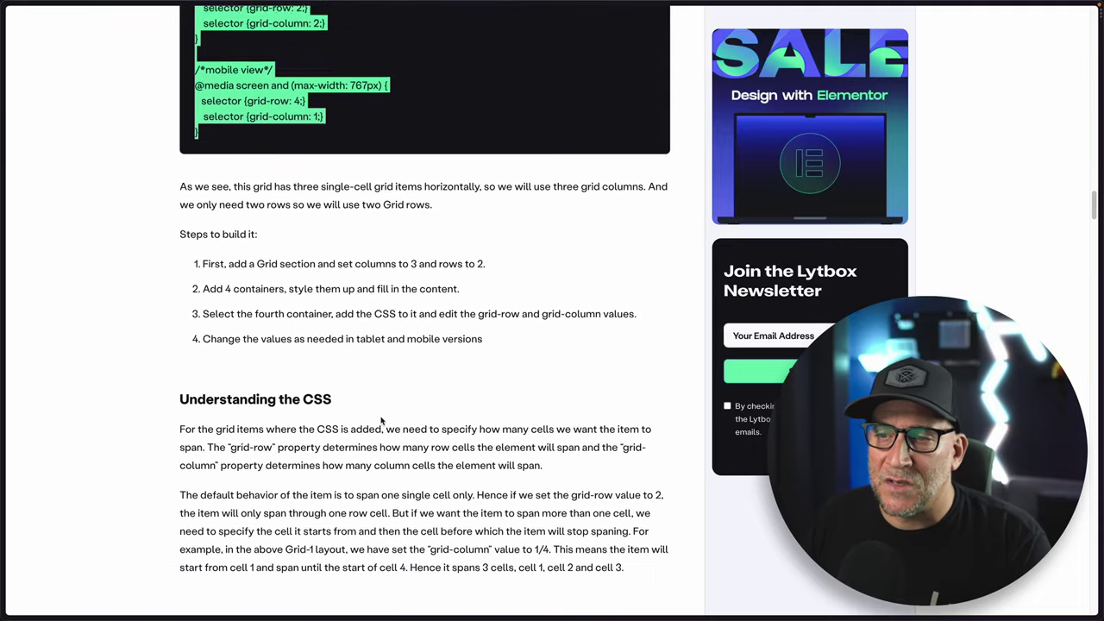
{"action": "scroll", "coordinate": [384, 422], "scroll_direction": "down", "scroll_amount": 5}
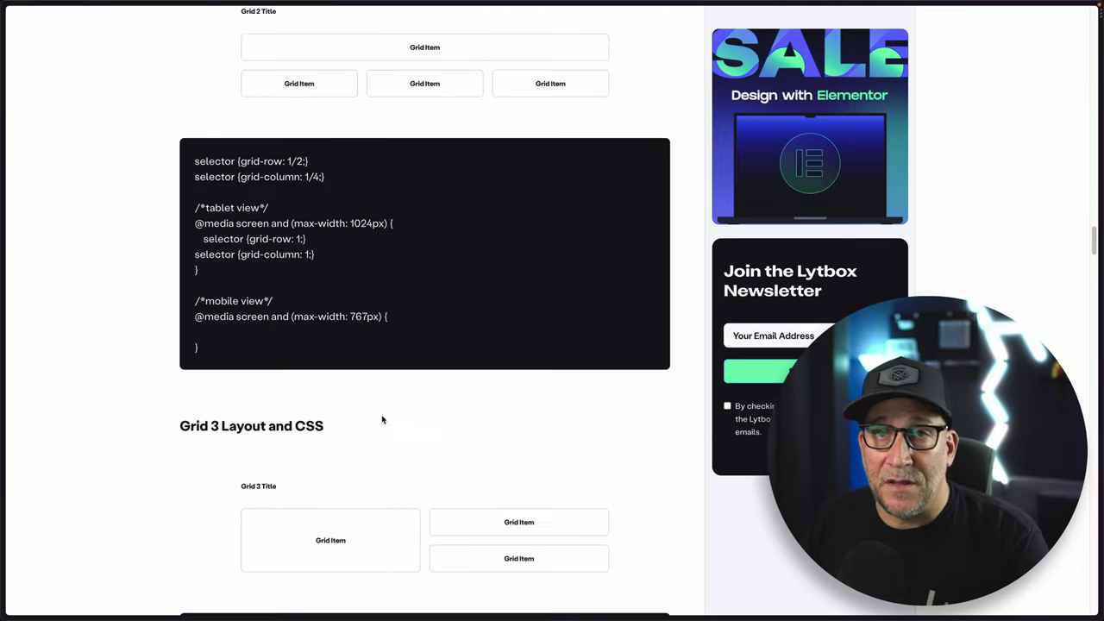
{"action": "scroll", "coordinate": [382, 420], "scroll_direction": "down", "scroll_amount": 1}
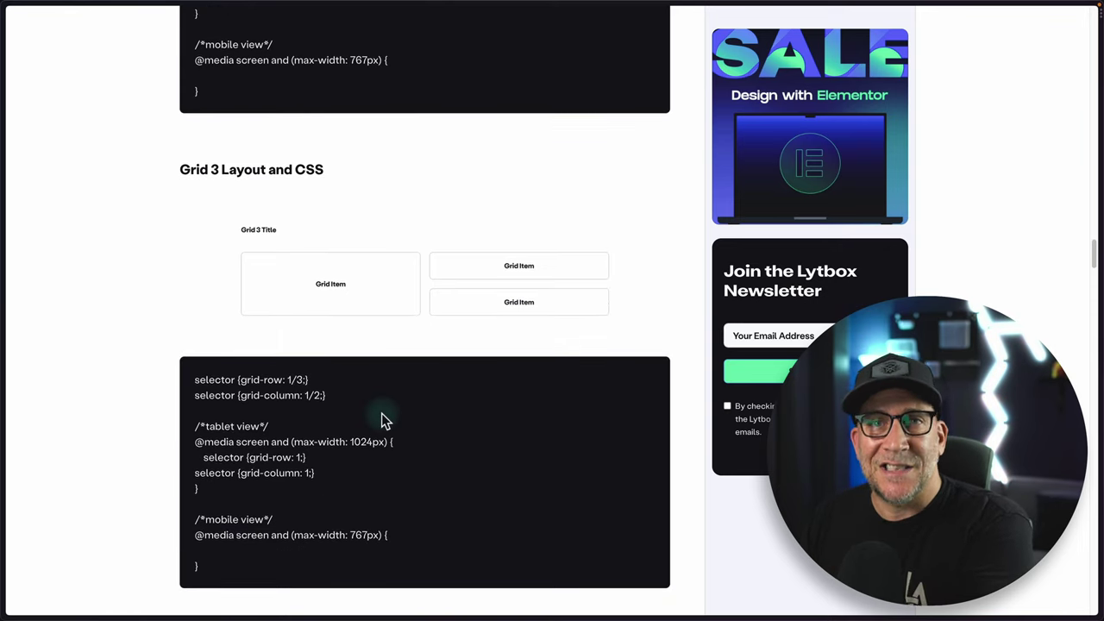
{"action": "scroll", "coordinate": [384, 421], "scroll_direction": "down", "scroll_amount": 7}
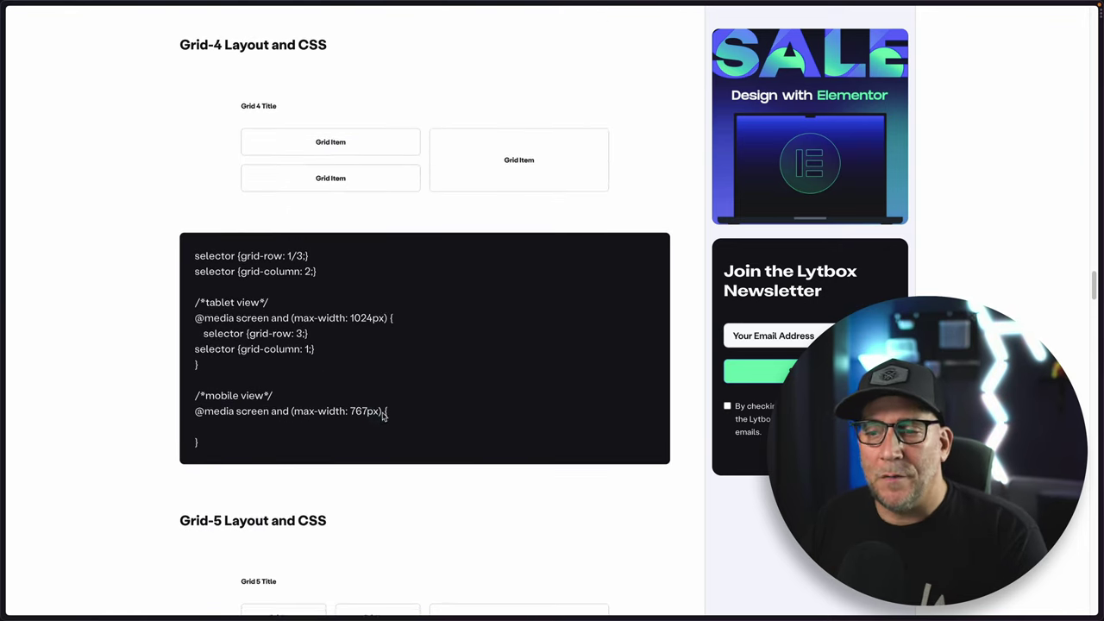
{"action": "scroll", "coordinate": [385, 418], "scroll_direction": "down", "scroll_amount": 3}
Go to Saved Templates and unzip the downloaded grid template archive in Downloads.
{"action": "mouse_move", "coordinate": [5, 501]}
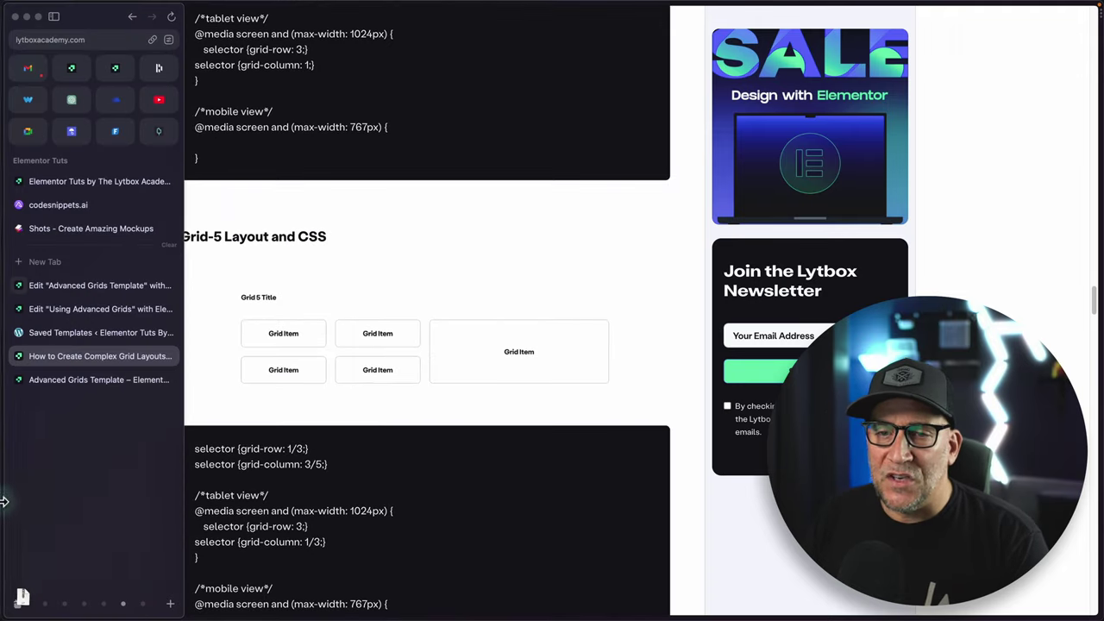
{"action": "left_click", "coordinate": [48, 336]}
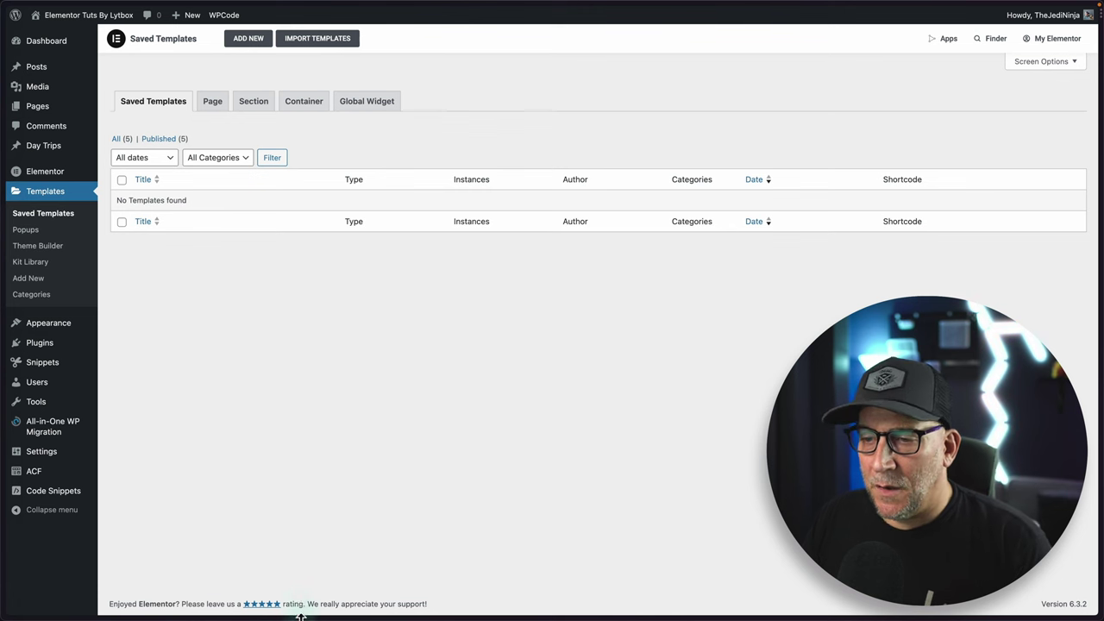
{"action": "mouse_move", "coordinate": [288, 604]}
{"action": "left_click", "coordinate": [231, 595]}
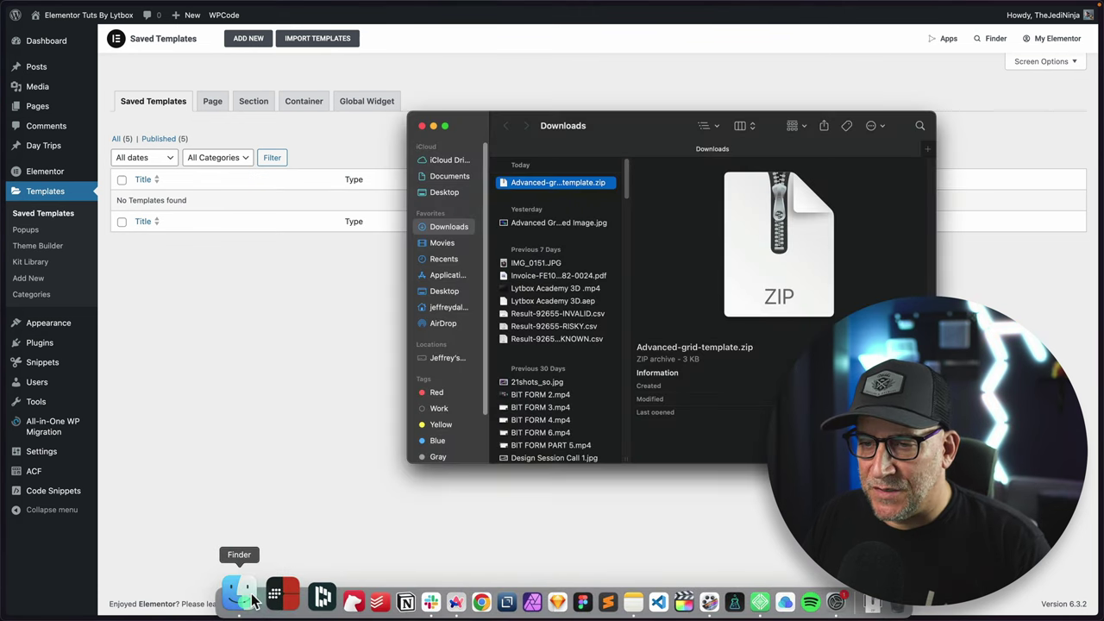
{"action": "double_click", "coordinate": [558, 183]}
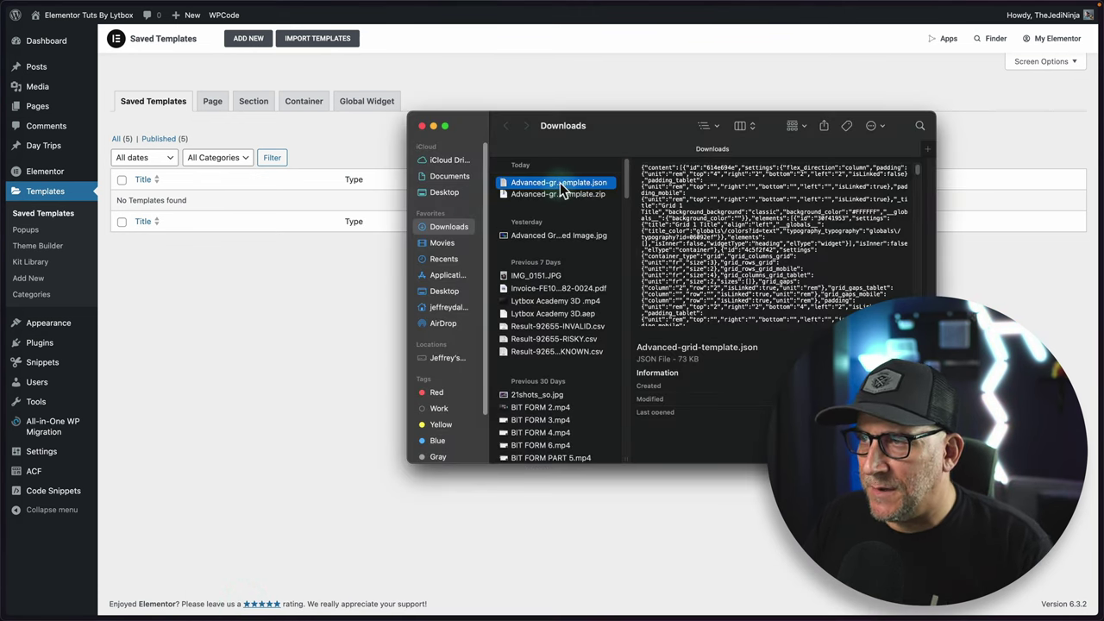
{"action": "key", "text": "super+tab"}
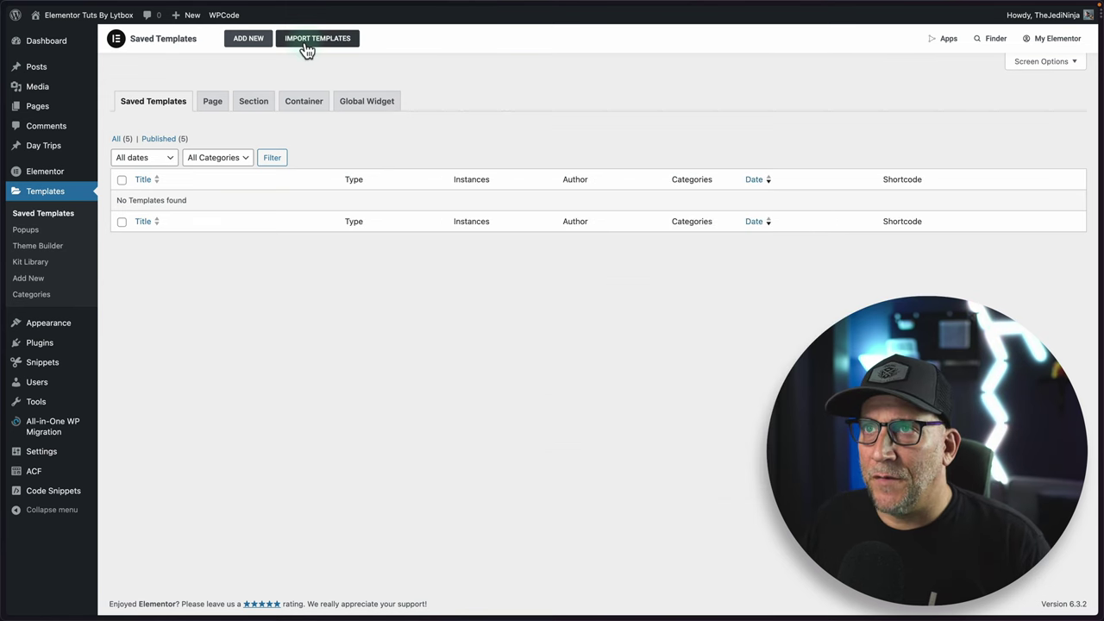
Import Advanced-grid-template.json through Import Templates.
{"action": "left_click", "coordinate": [308, 45]}
{"action": "left_click", "coordinate": [511, 158]}
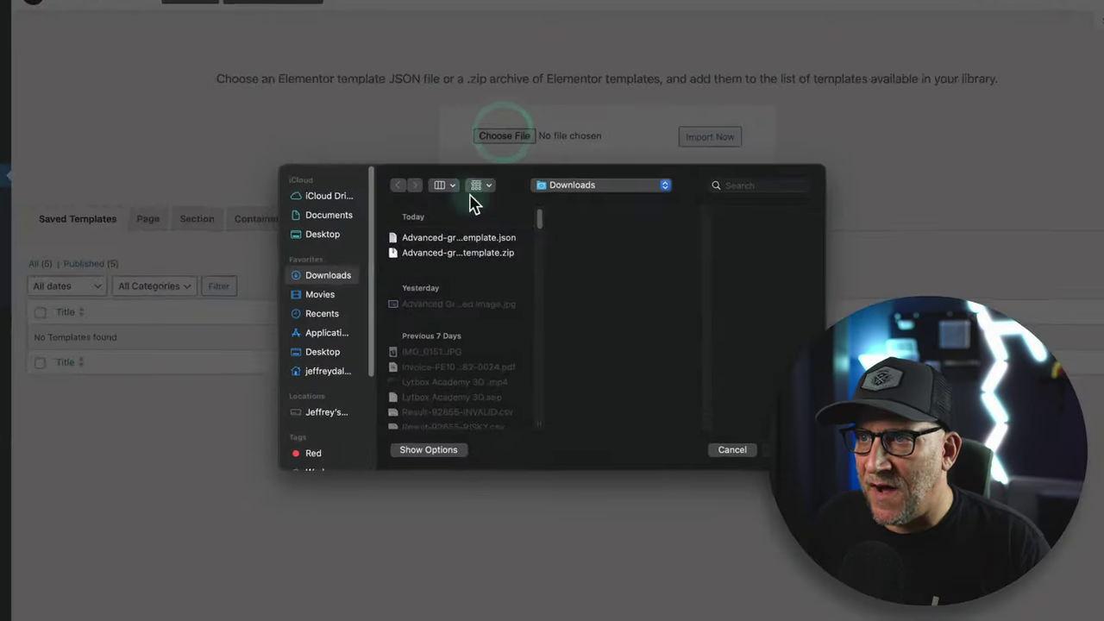
{"action": "left_click", "coordinate": [445, 233]}
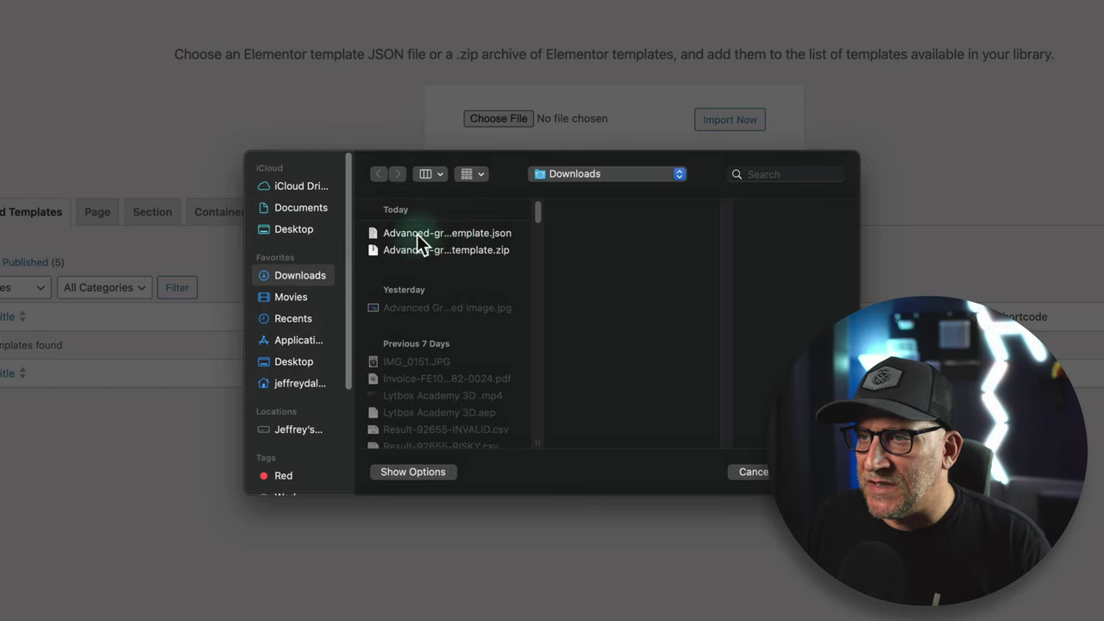
{"action": "left_click", "coordinate": [482, 233]}
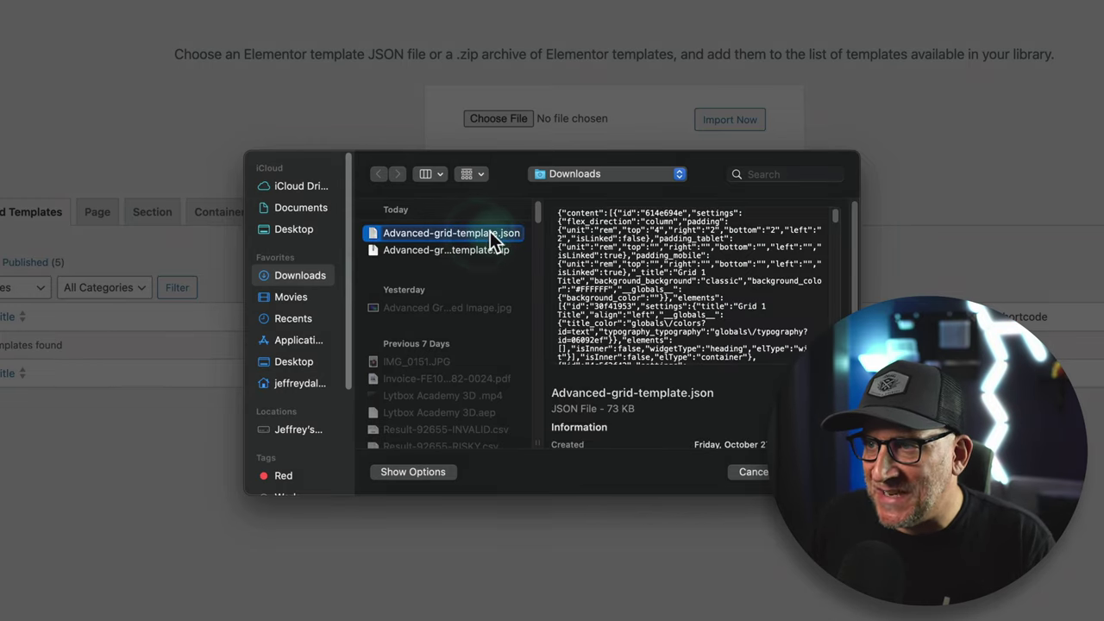
{"action": "left_click", "coordinate": [819, 473]}
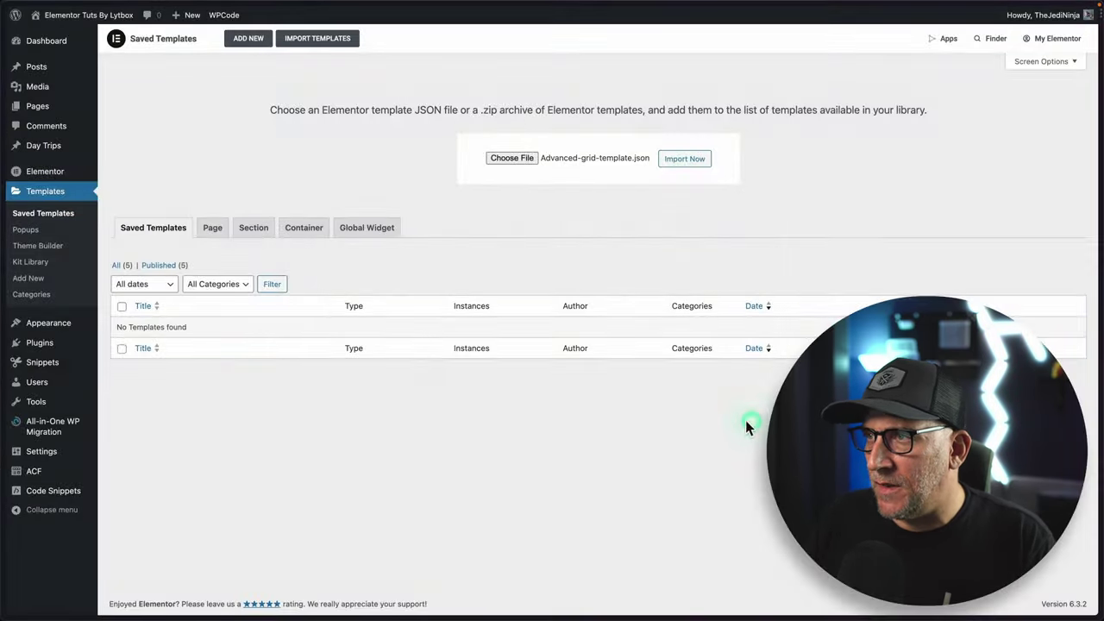
{"action": "left_click", "coordinate": [683, 164]}
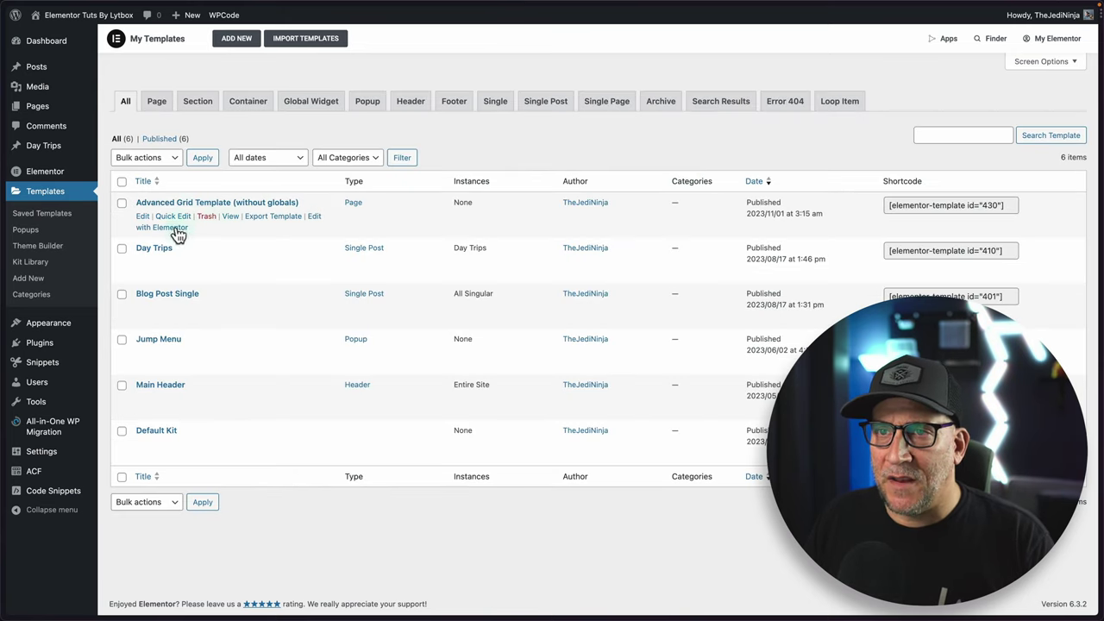
Preview the imported Advanced Grid Template page, scroll through Grids 1–12, then choose Edit with Elementor.
{"action": "left_click", "coordinate": [231, 217]}
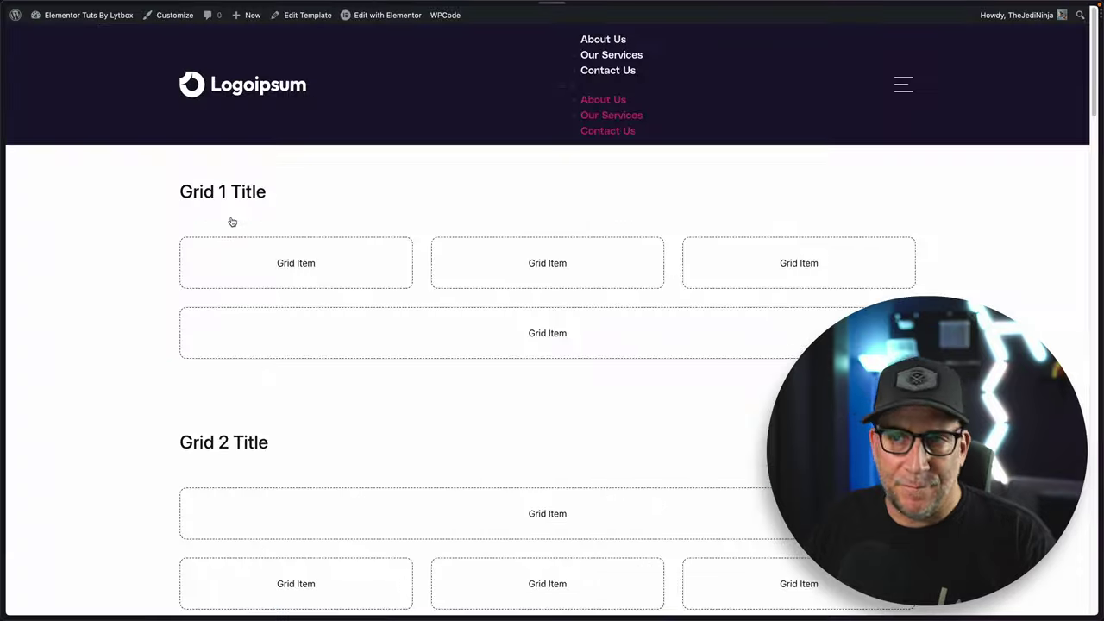
{"action": "scroll", "coordinate": [635, 362], "scroll_direction": "down", "scroll_amount": 8}
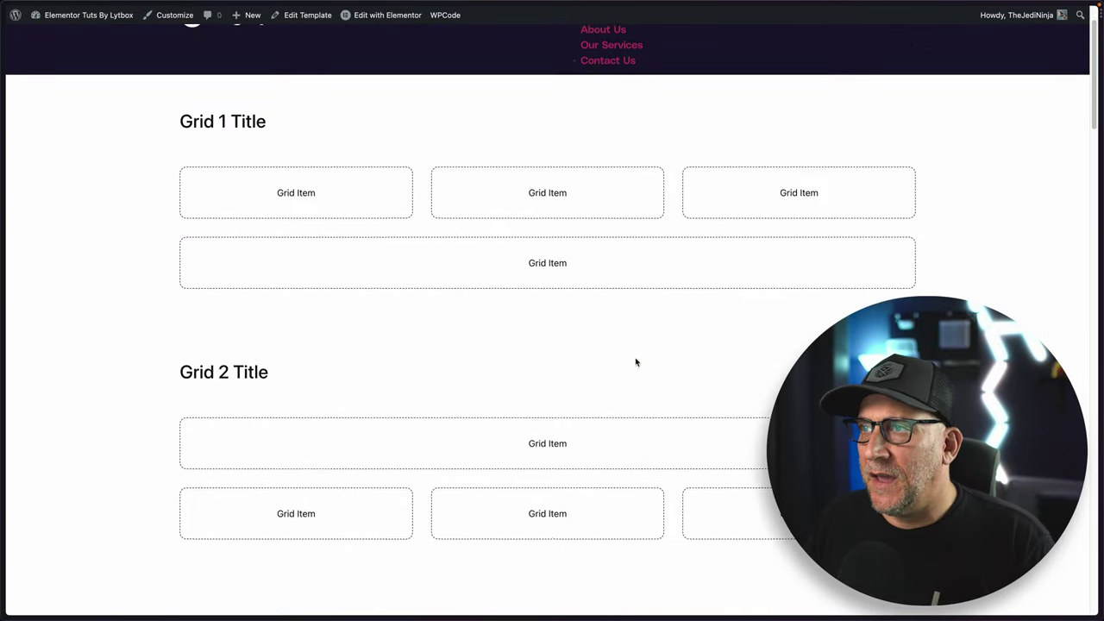
{"action": "scroll", "coordinate": [636, 360], "scroll_direction": "up", "scroll_amount": 10}
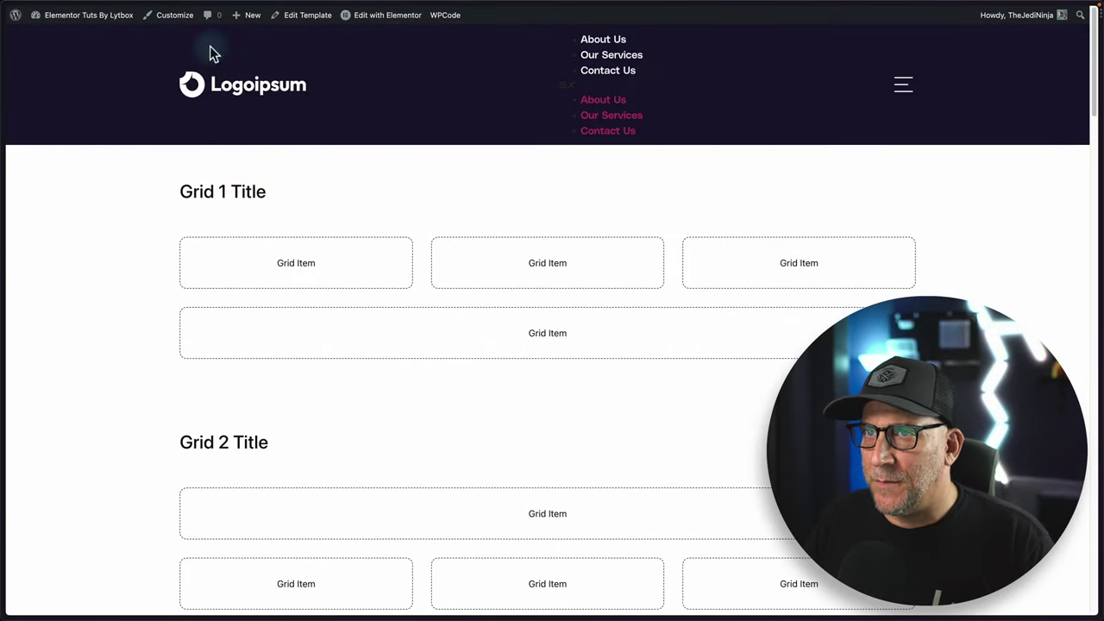
{"action": "scroll", "coordinate": [497, 464], "scroll_direction": "down", "scroll_amount": 1}
{"action": "scroll", "coordinate": [614, 483], "scroll_direction": "down", "scroll_amount": 15}
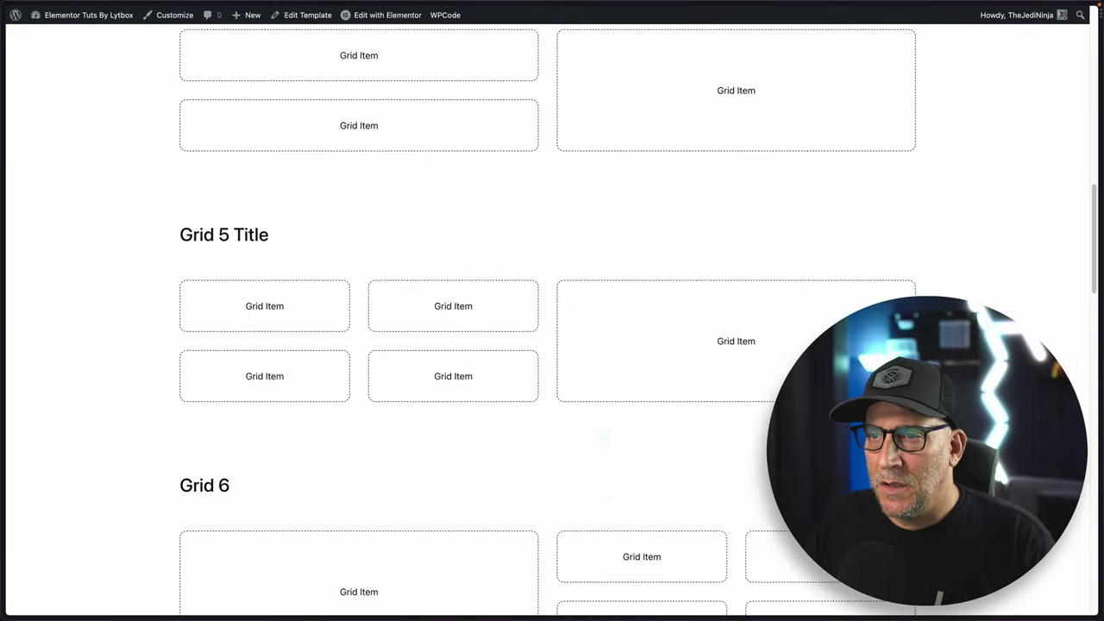
{"action": "scroll", "coordinate": [615, 485], "scroll_direction": "down", "scroll_amount": 15}
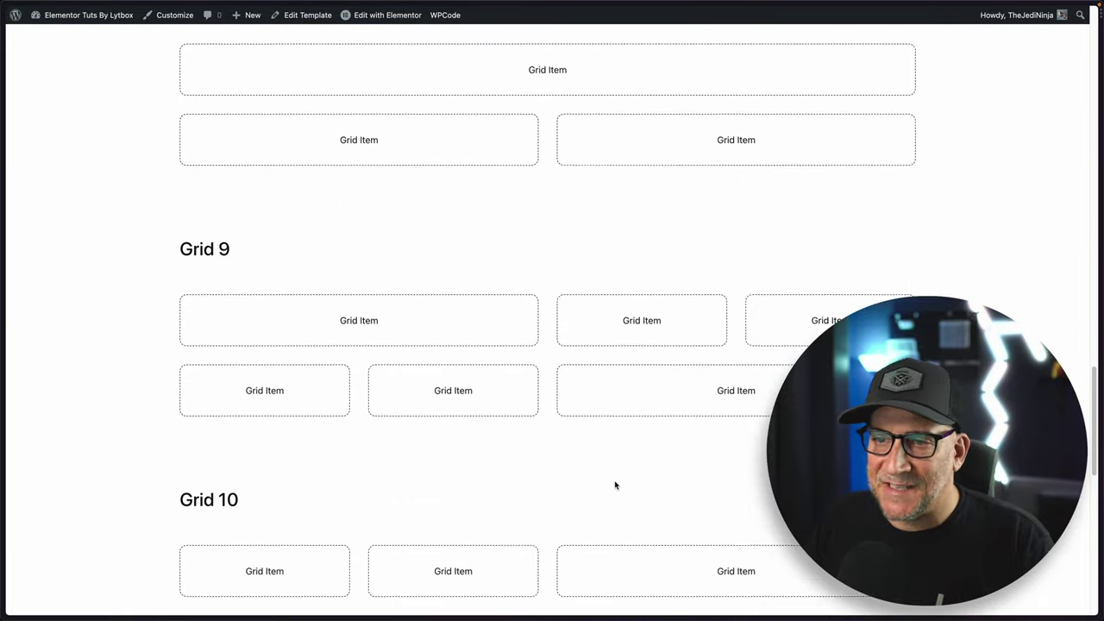
{"action": "scroll", "coordinate": [609, 480], "scroll_direction": "up", "scroll_amount": 3}
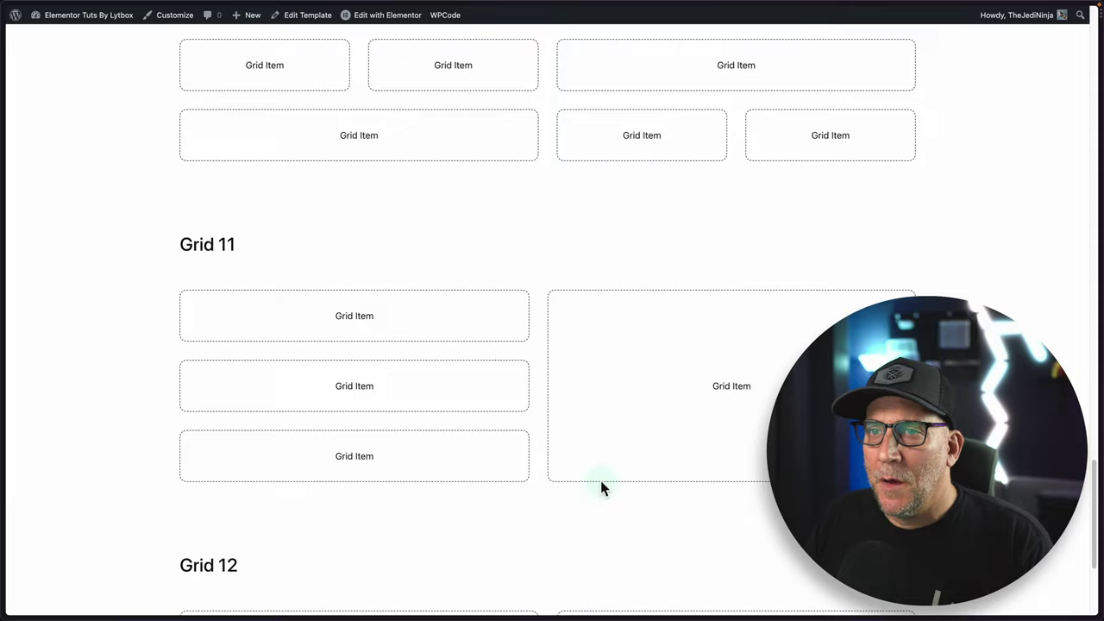
{"action": "scroll", "coordinate": [601, 480], "scroll_direction": "down", "scroll_amount": 4}
{"action": "scroll", "coordinate": [601, 483], "scroll_direction": "up", "scroll_amount": 12}
{"action": "scroll", "coordinate": [601, 483], "scroll_direction": "up", "scroll_amount": 20}
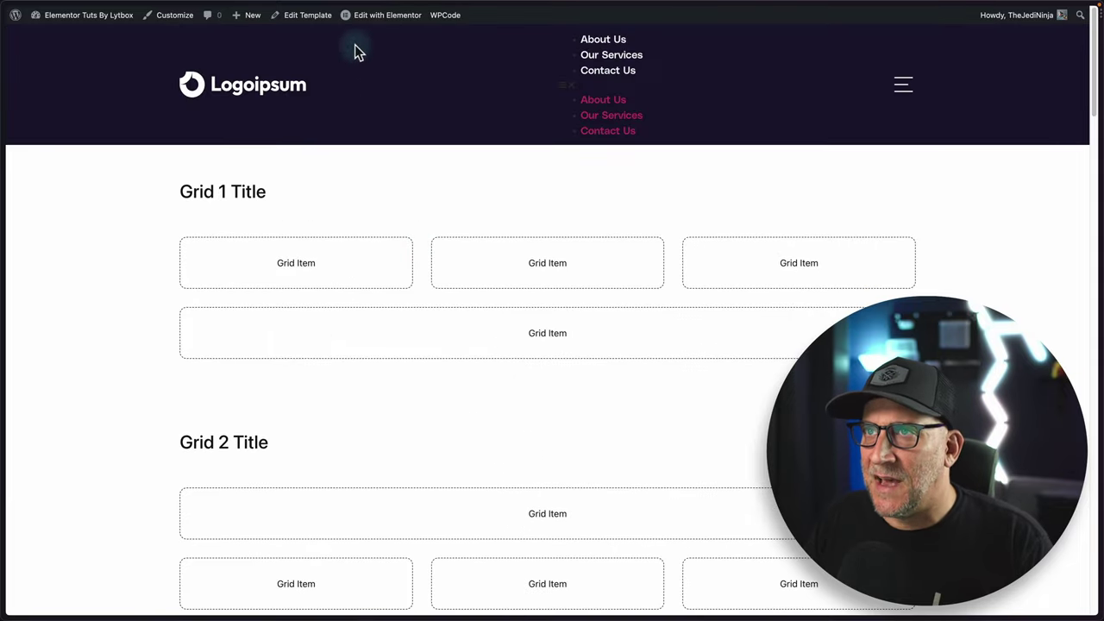
{"action": "left_click", "coordinate": [360, 17]}
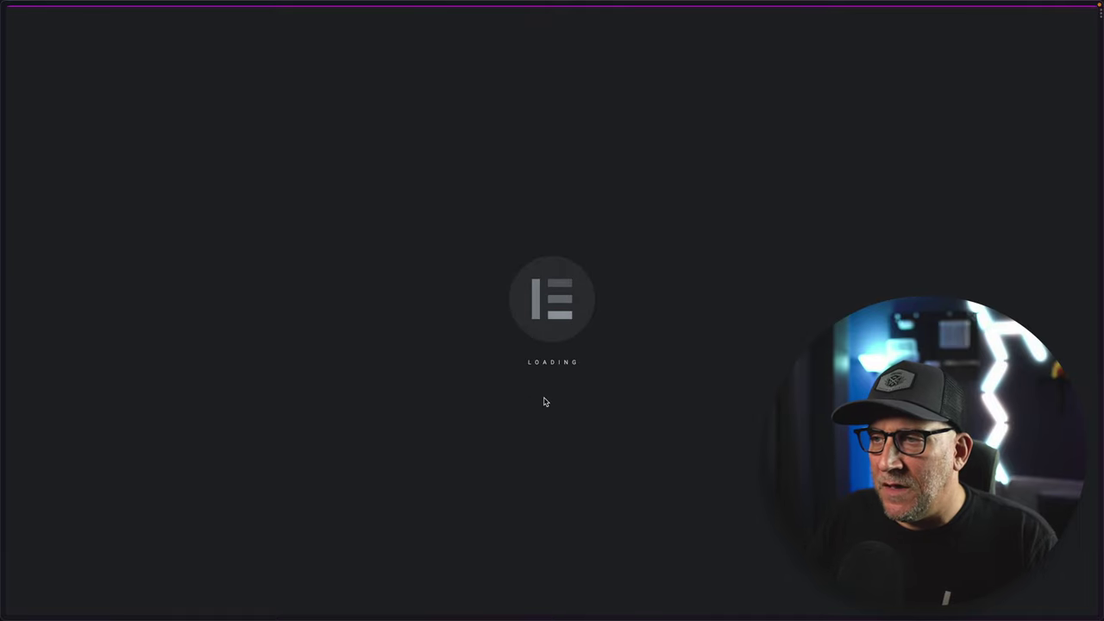
Scroll to Grid 2 and open its container settings: 3 columns, 2 rows, 2 rem gaps.
{"action": "scroll", "coordinate": [544, 399], "scroll_direction": "down", "scroll_amount": 4}
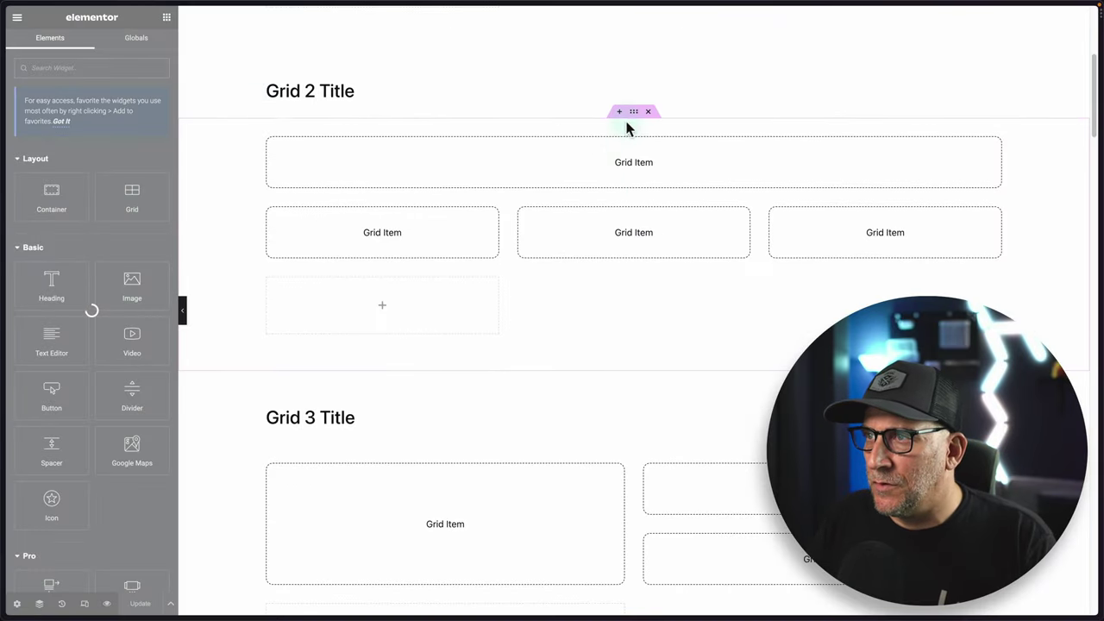
{"action": "left_click", "coordinate": [634, 113]}
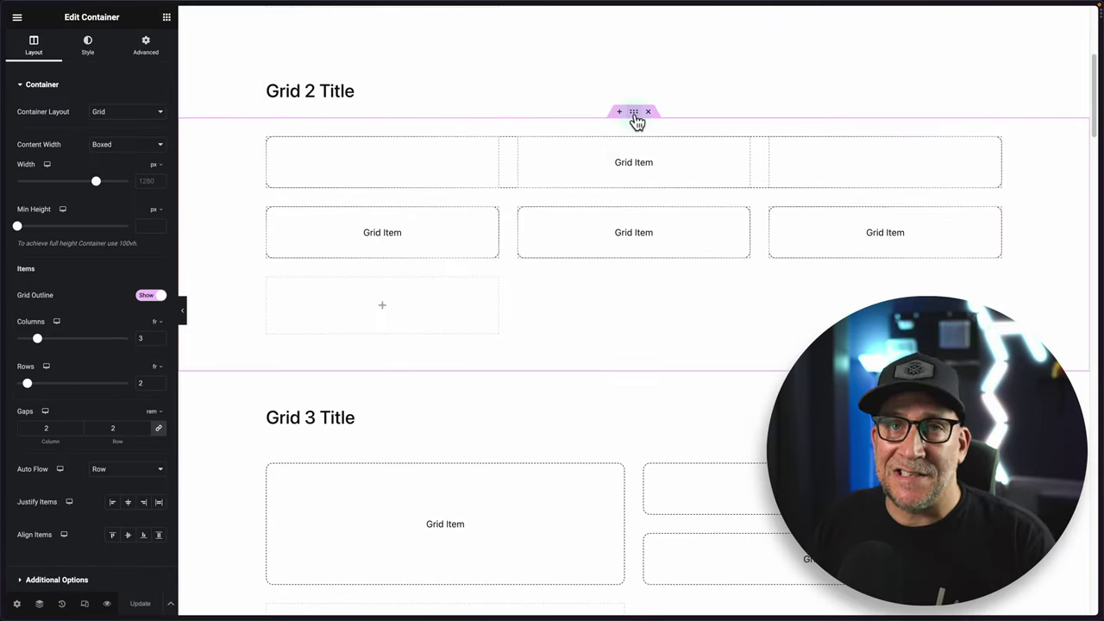